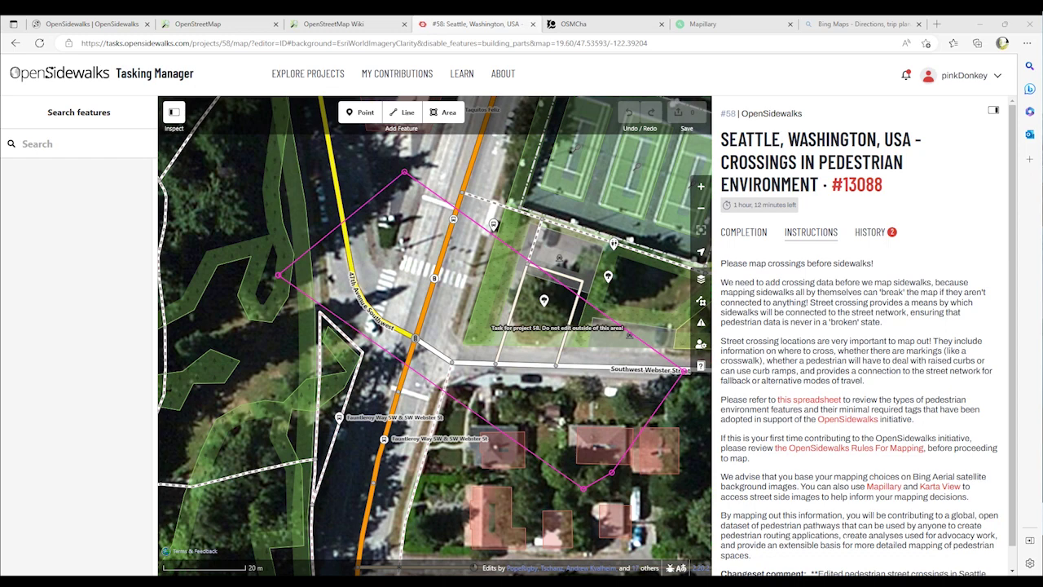
Step: Open the task's completion information and read the mapping rules for crossings, sidewalks and links
{"action": "left_click", "coordinate": [743, 232]}
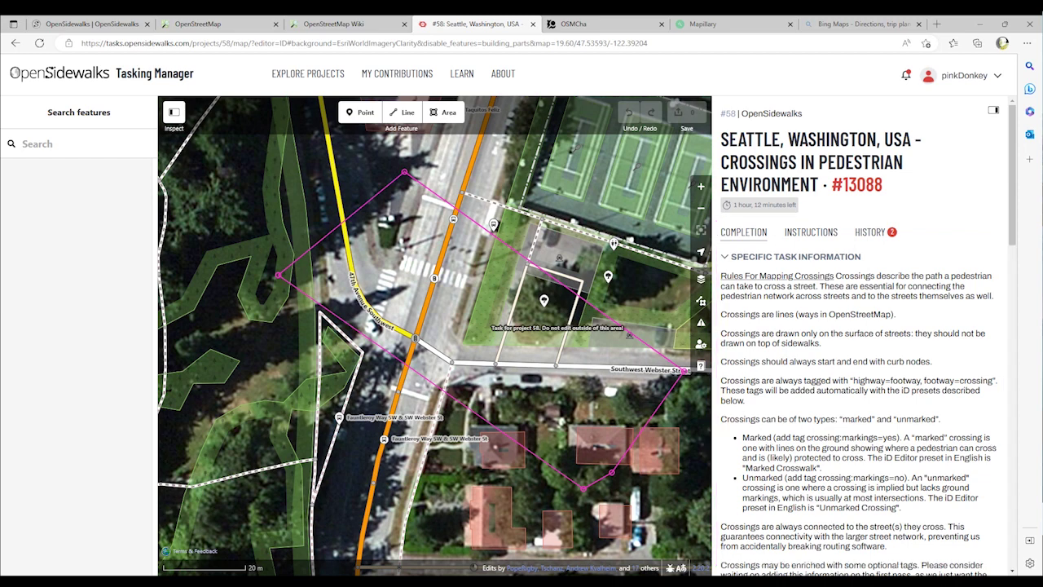
{"action": "scroll", "coordinate": [864, 326], "scroll_direction": "down", "scroll_amount": 5}
{"action": "scroll", "coordinate": [860, 326], "scroll_direction": "down", "scroll_amount": 1}
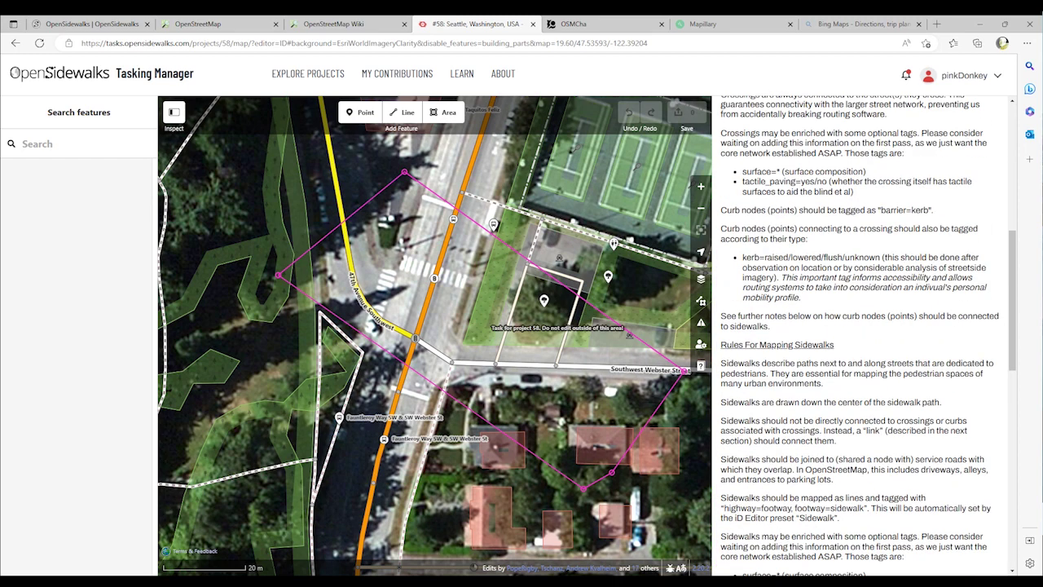
{"action": "scroll", "coordinate": [864, 326], "scroll_direction": "down", "scroll_amount": 5}
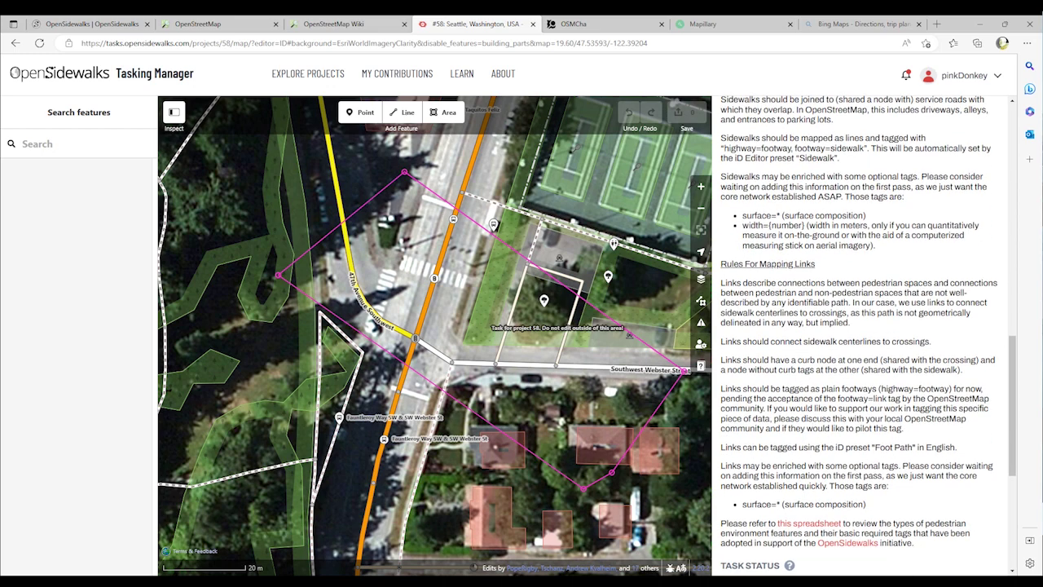
{"action": "scroll", "coordinate": [828, 441], "scroll_direction": "up", "scroll_amount": 10}
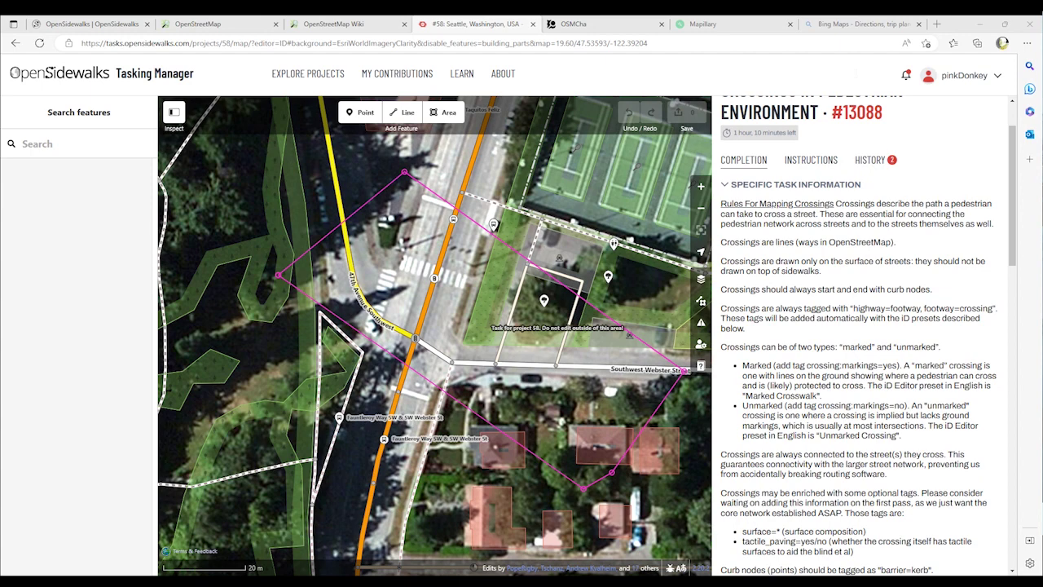
Step: Examine the task boundary and the Fauntleroy Way Southwest and Southwest Webster Street intersection in the aerial imagery
{"action": "left_click", "coordinate": [461, 368]}
{"action": "left_click", "coordinate": [379, 322]}
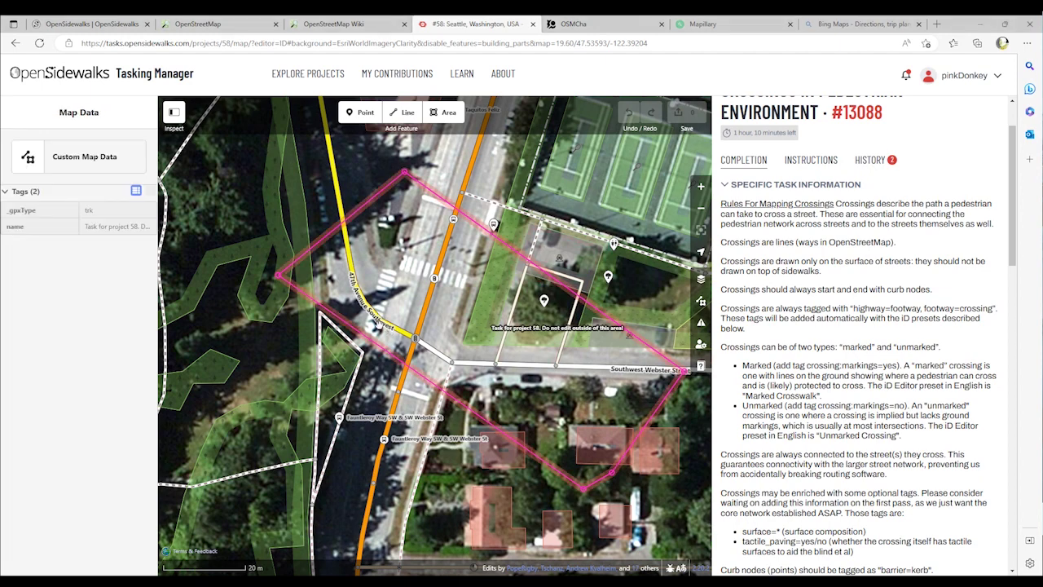
{"action": "scroll", "coordinate": [763, 294], "scroll_direction": "up", "scroll_amount": 1}
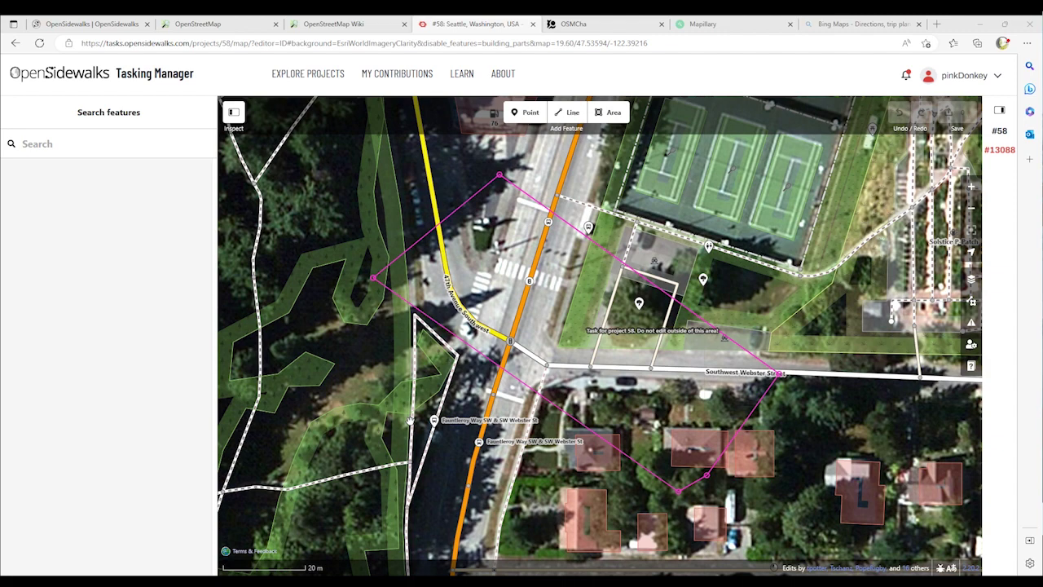
{"action": "left_click_drag", "start_coordinate": [410, 420], "coordinate": [429, 394]}
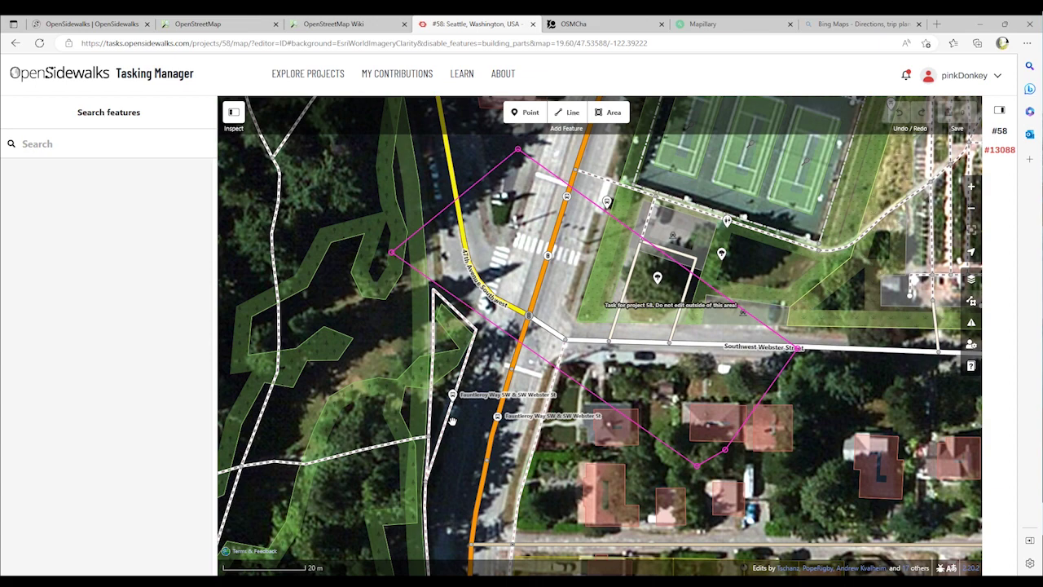
{"action": "scroll", "coordinate": [452, 420], "scroll_direction": "up", "scroll_amount": 4}
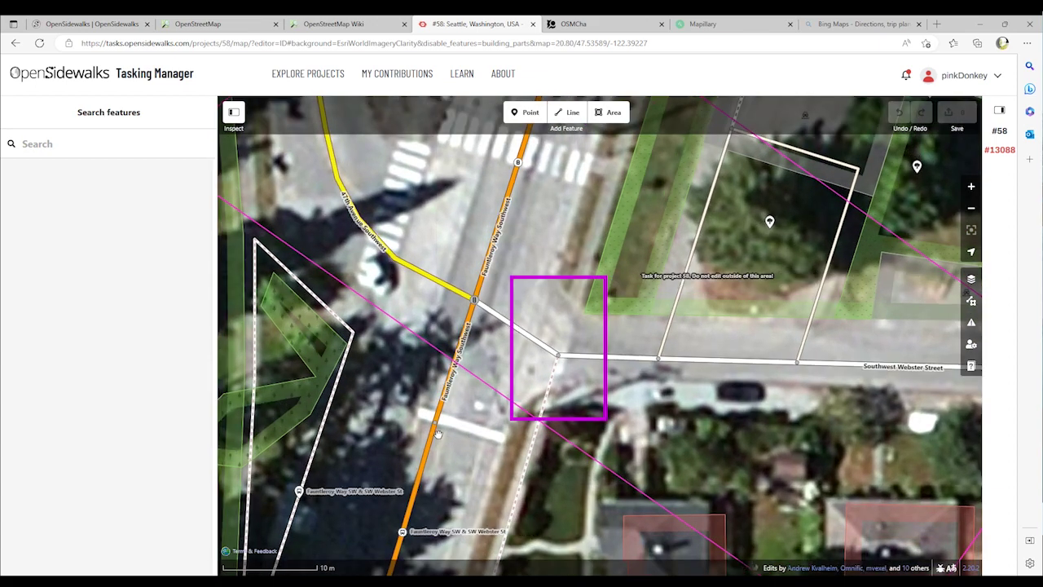
{"action": "scroll", "coordinate": [437, 433], "scroll_direction": "down", "scroll_amount": 1}
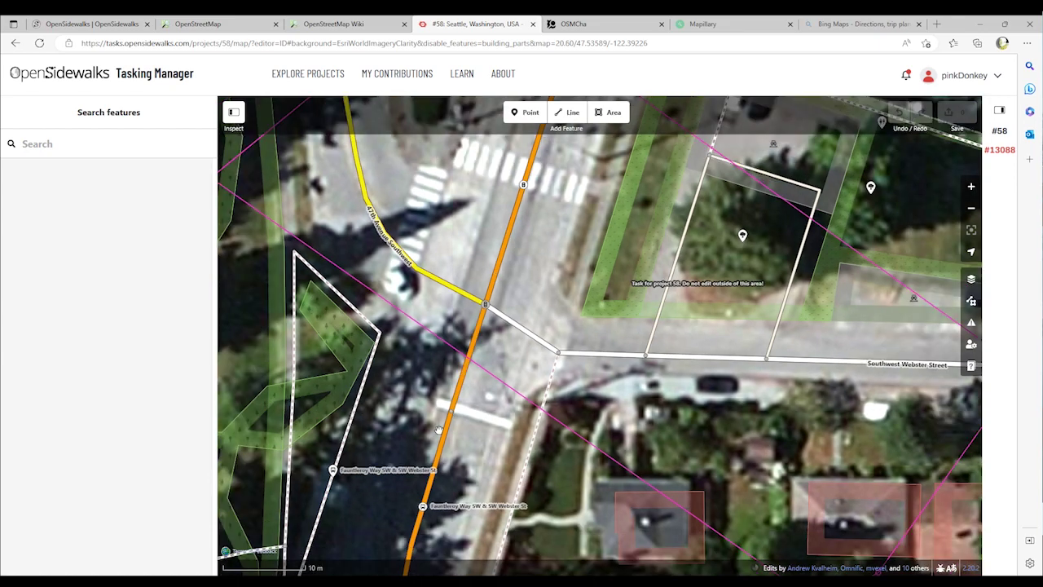
{"action": "scroll", "coordinate": [438, 430], "scroll_direction": "down", "scroll_amount": 3}
{"action": "left_click_drag", "start_coordinate": [422, 382], "coordinate": [361, 397]}
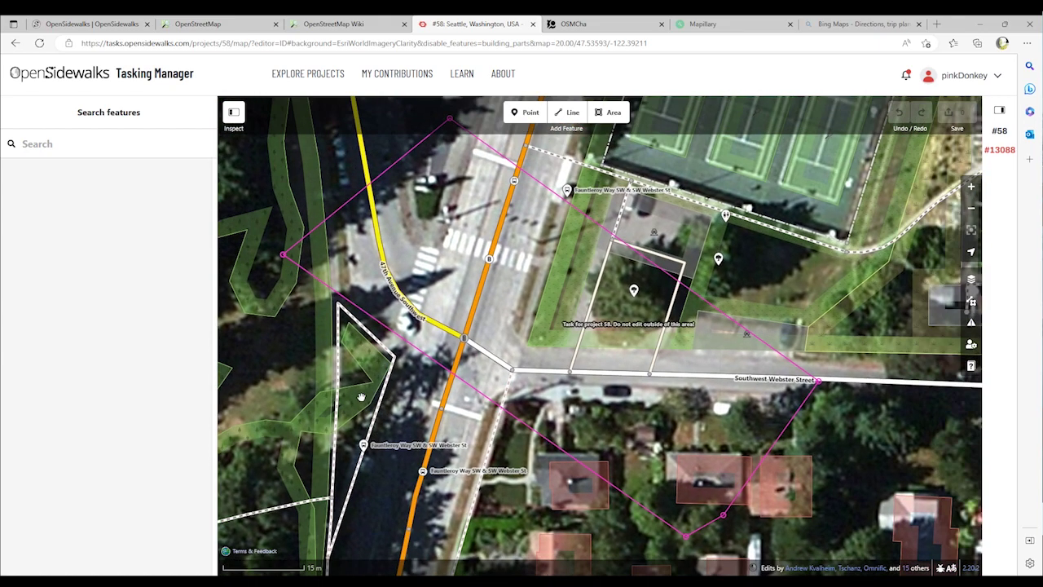
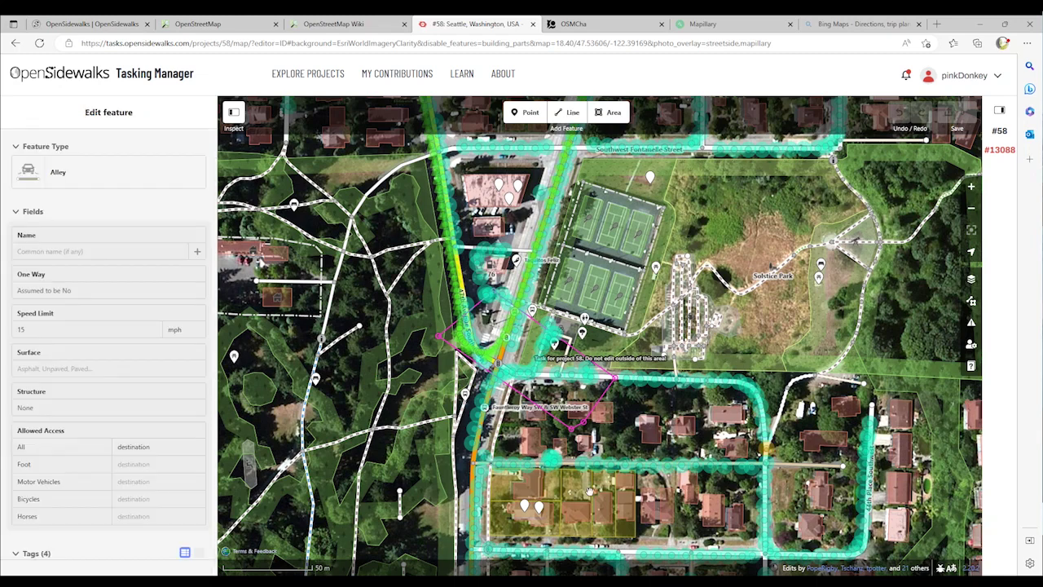
Step: View Mapillary and Bing Streetside photos around the Fauntleroy Way Southwest intersection in the map editor, and look over their coverage
{"action": "left_click", "coordinate": [360, 507]}
{"action": "left_click", "coordinate": [498, 364]}
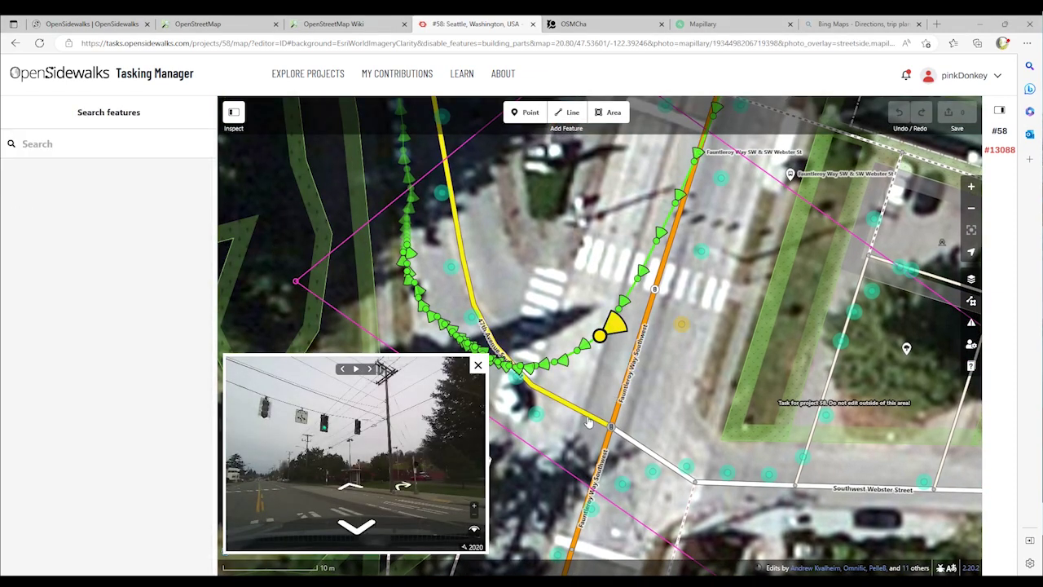
{"action": "left_click", "coordinate": [682, 324]}
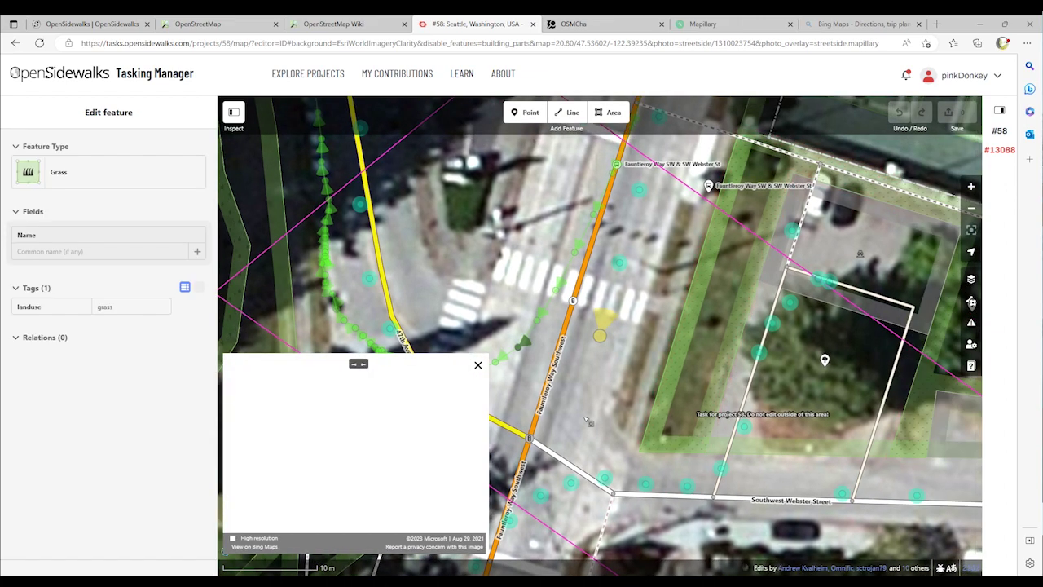
{"action": "left_click", "coordinate": [583, 421]}
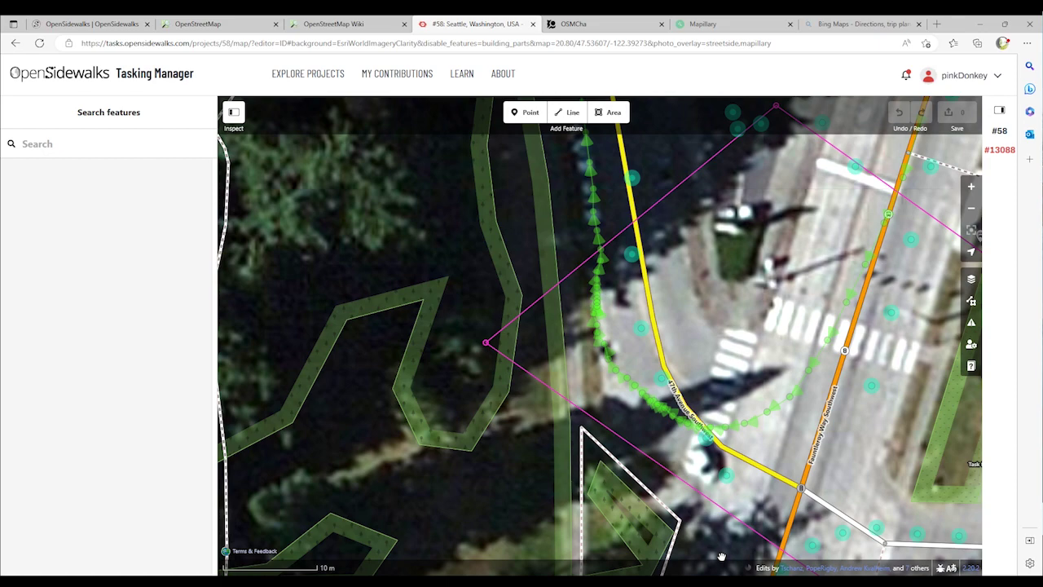
{"action": "left_click_drag", "start_coordinate": [721, 556], "coordinate": [290, 429]}
{"action": "scroll", "coordinate": [374, 534], "scroll_direction": "down", "scroll_amount": 3}
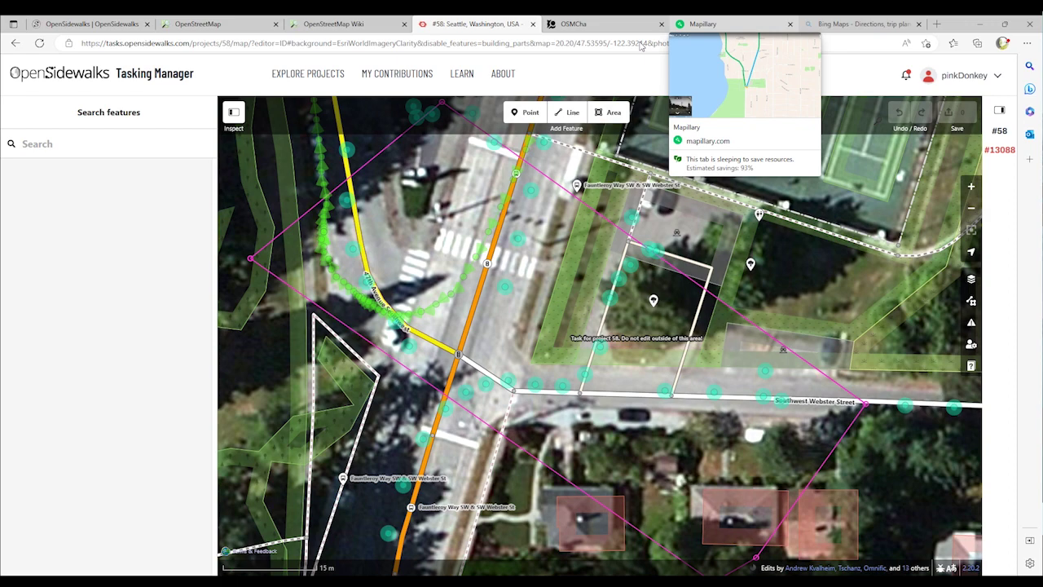
Step: Switch to Mapillary and highlight the latitude and longitude values in the page address
{"action": "left_click", "coordinate": [702, 23]}
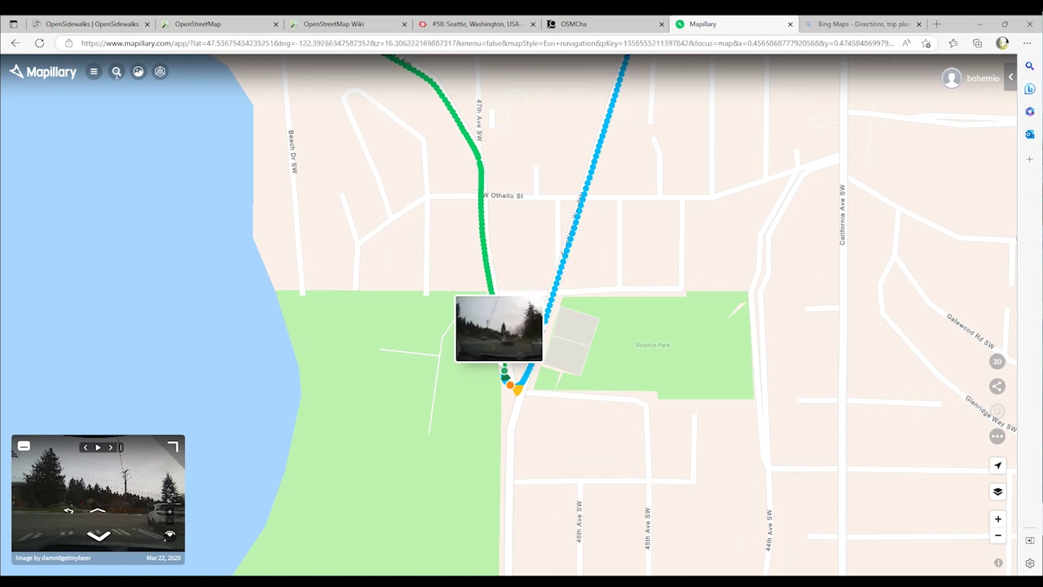
{"action": "key", "text": "ctrl+l"}
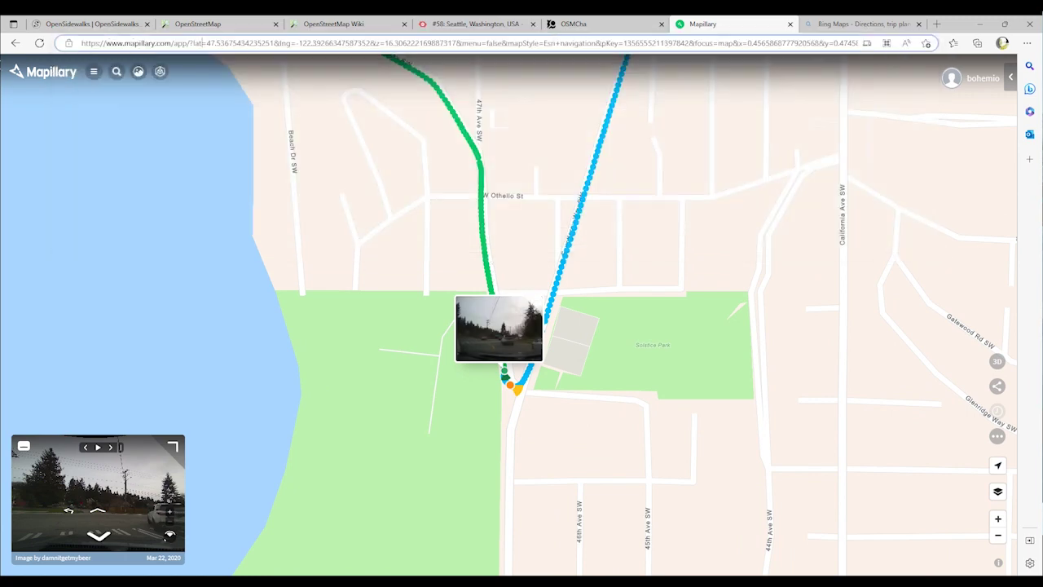
{"action": "left_click_drag", "start_coordinate": [206, 44], "coordinate": [361, 43]}
{"action": "key", "text": "shift+Right"}
{"action": "key", "text": "shift+Right"}
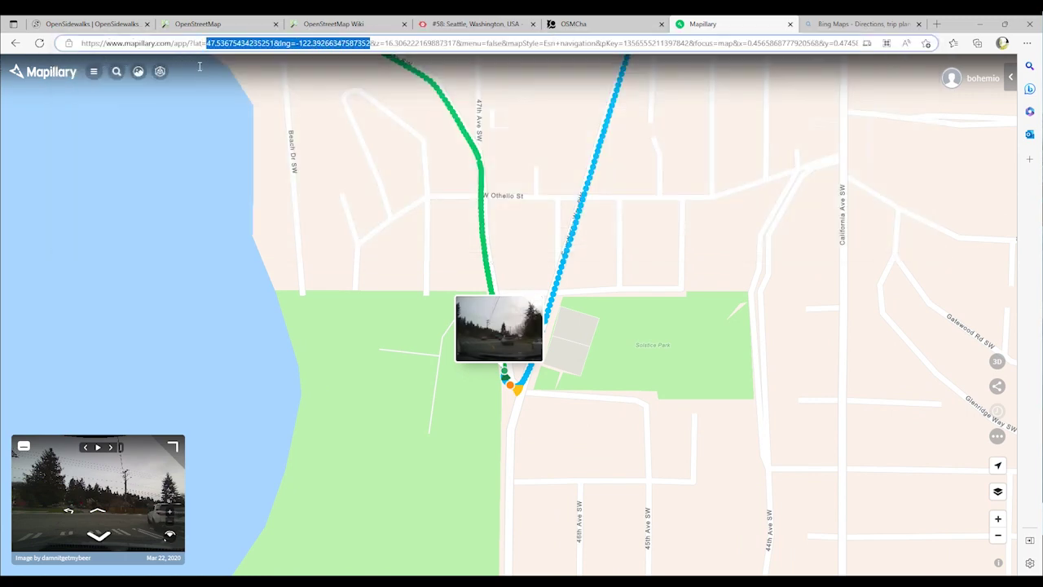
{"action": "left_click", "coordinate": [370, 373]}
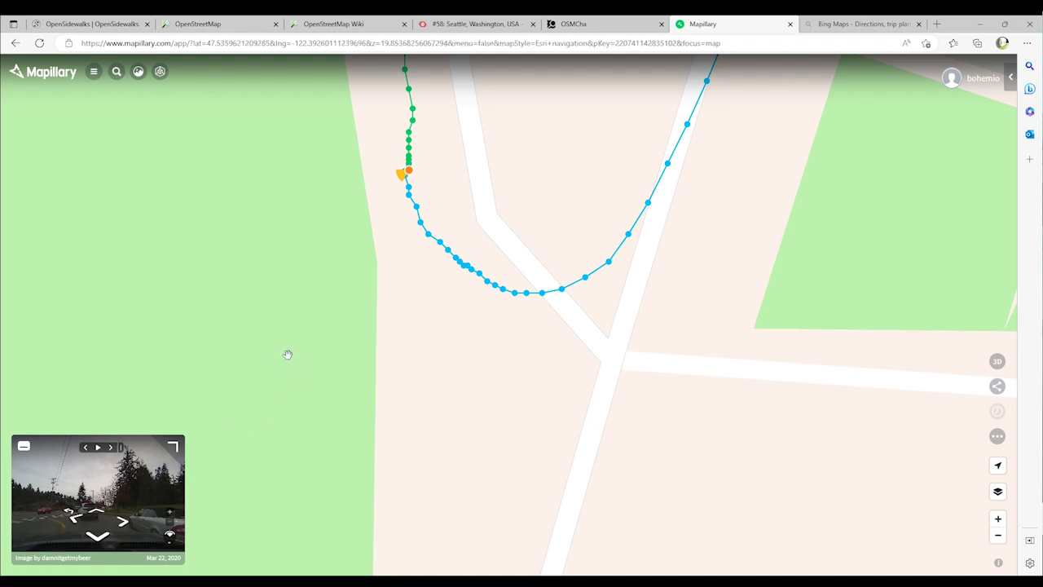
Step: Select a photo point on the curve just before the intersection and enlarge its street-level image to the main view
{"action": "left_click", "coordinate": [486, 279]}
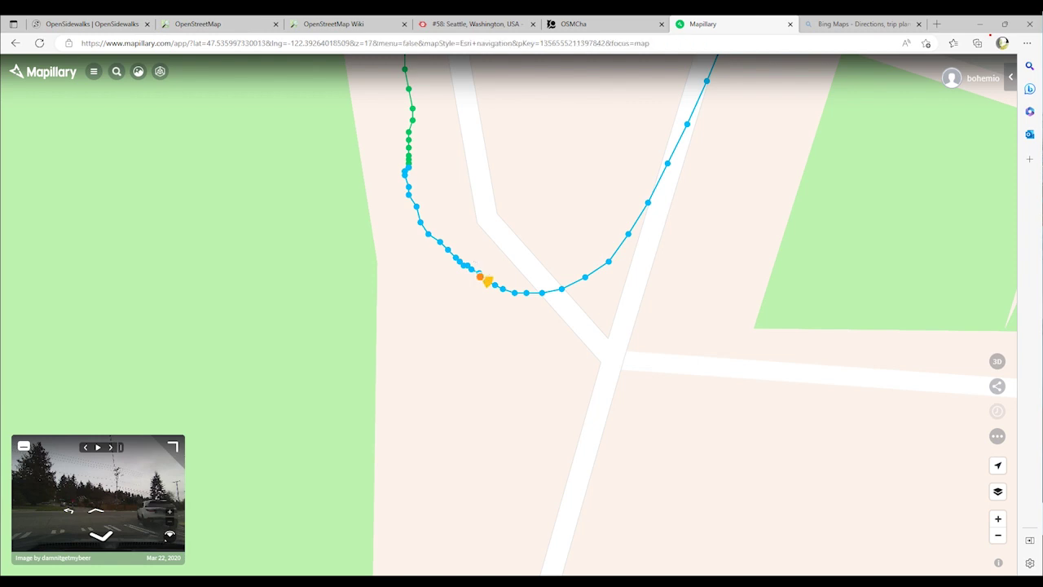
{"action": "left_click", "coordinate": [172, 446]}
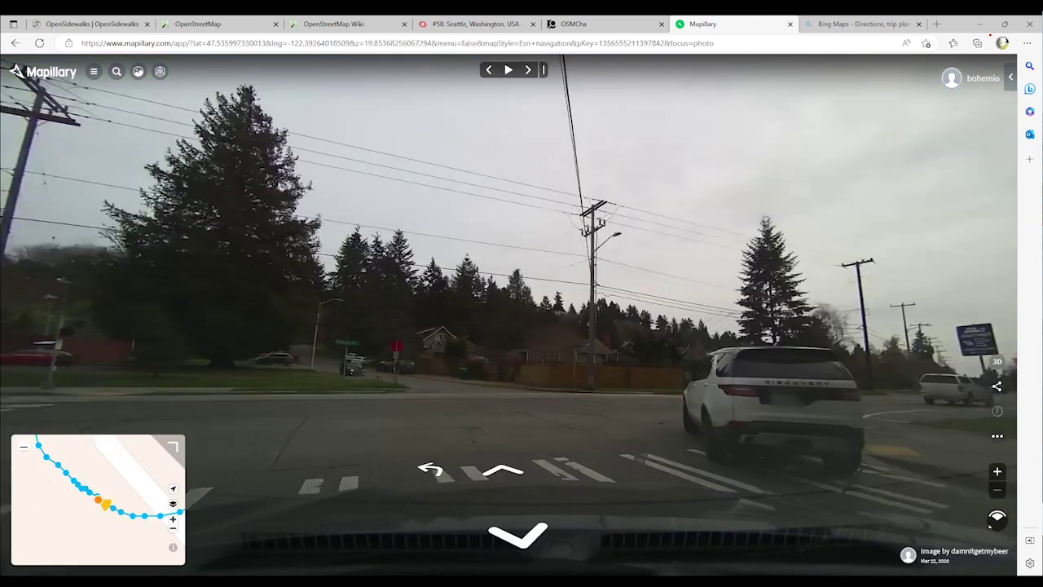
{"action": "left_click_drag", "start_coordinate": [124, 573], "coordinate": [124, 531]}
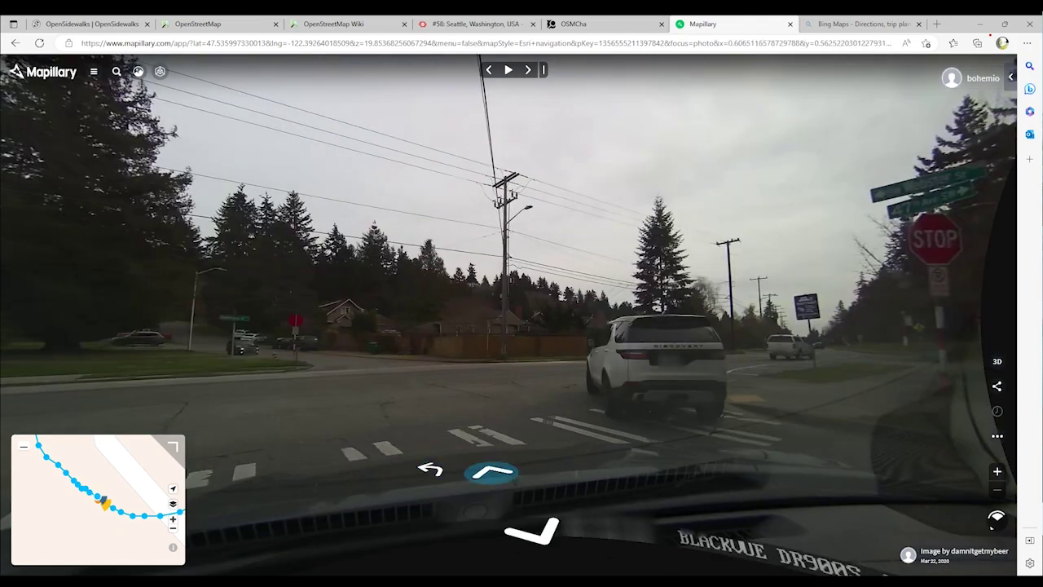
Step: Advance through the captured images along the route, around the corner and up the main road past the traffic lights
{"action": "left_click", "coordinate": [491, 472]}
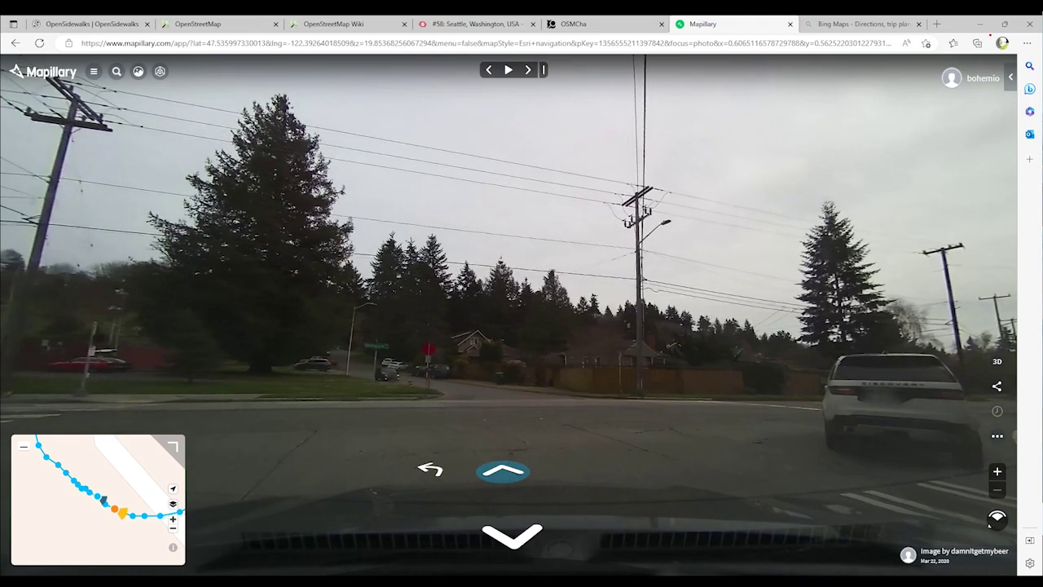
{"action": "left_click", "coordinate": [502, 471]}
{"action": "left_click", "coordinate": [496, 472]}
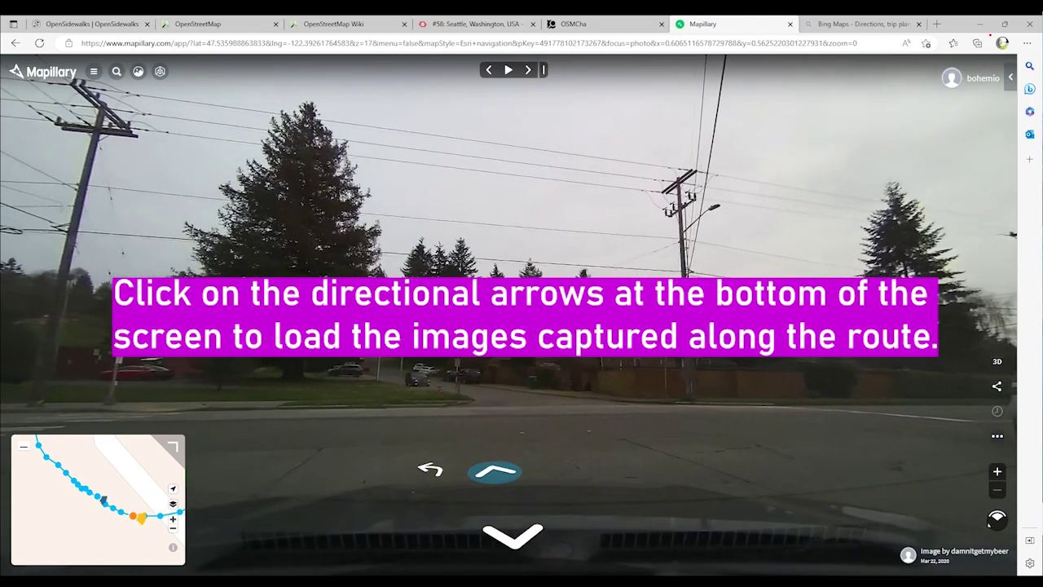
{"action": "left_click", "coordinate": [493, 472]}
{"action": "left_click", "coordinate": [491, 473]}
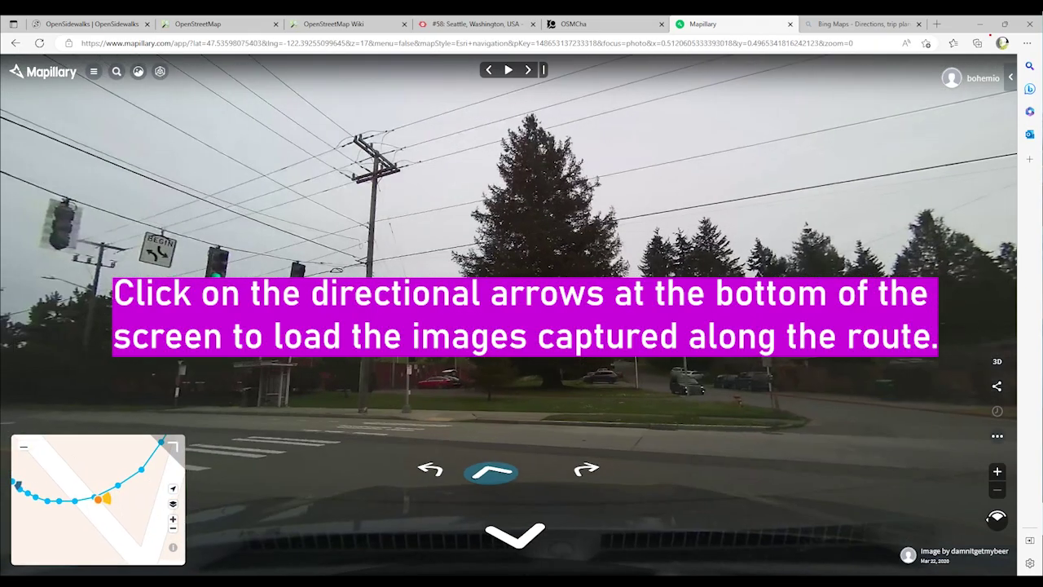
{"action": "left_click", "coordinate": [491, 472]}
{"action": "left_click", "coordinate": [492, 472]}
{"action": "left_click", "coordinate": [493, 472]}
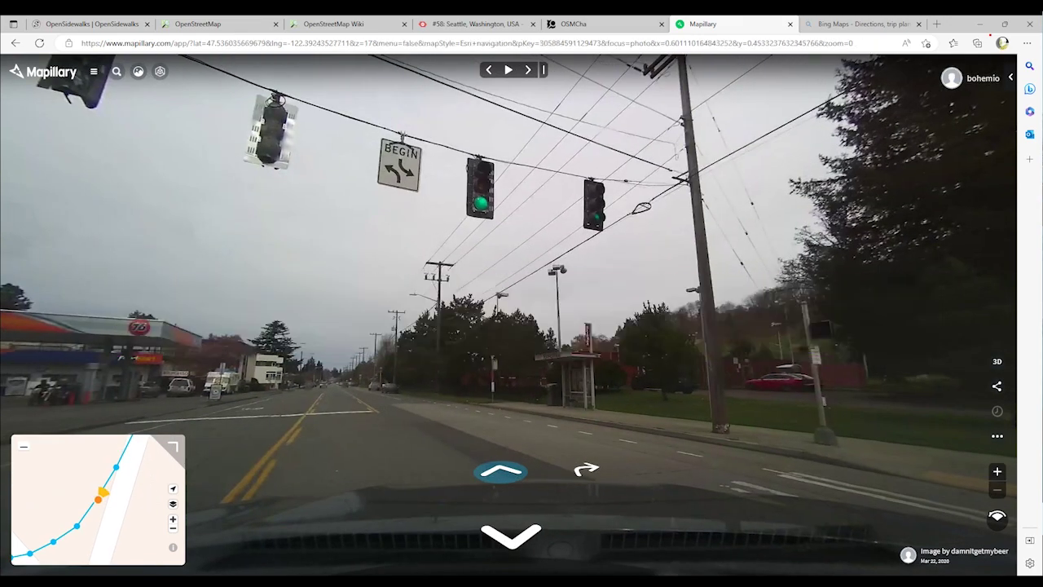
{"action": "left_click", "coordinate": [501, 471]}
{"action": "left_click", "coordinate": [500, 471]}
{"action": "left_click", "coordinate": [500, 471]}
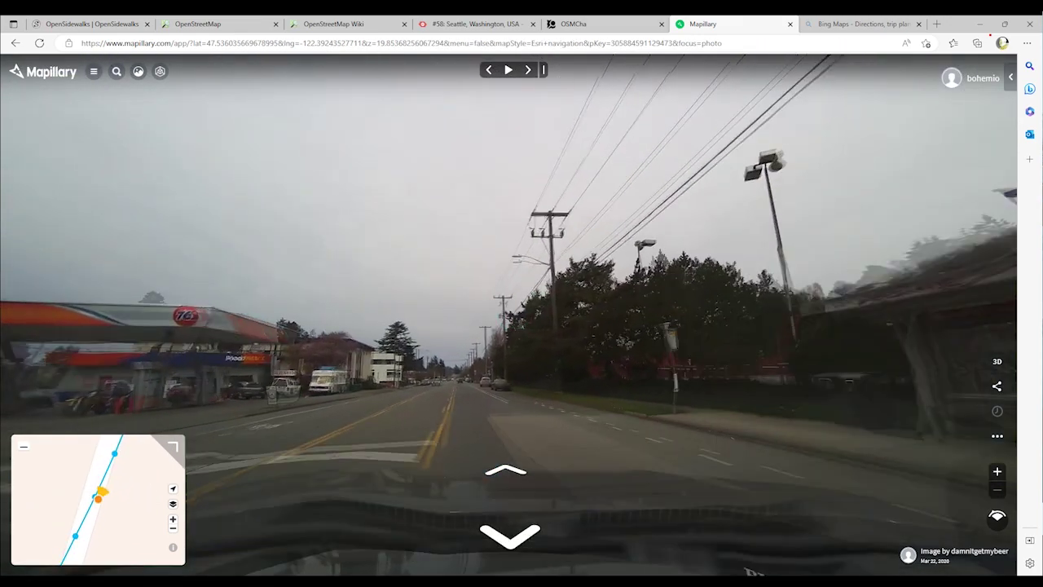
{"action": "left_click", "coordinate": [501, 471]}
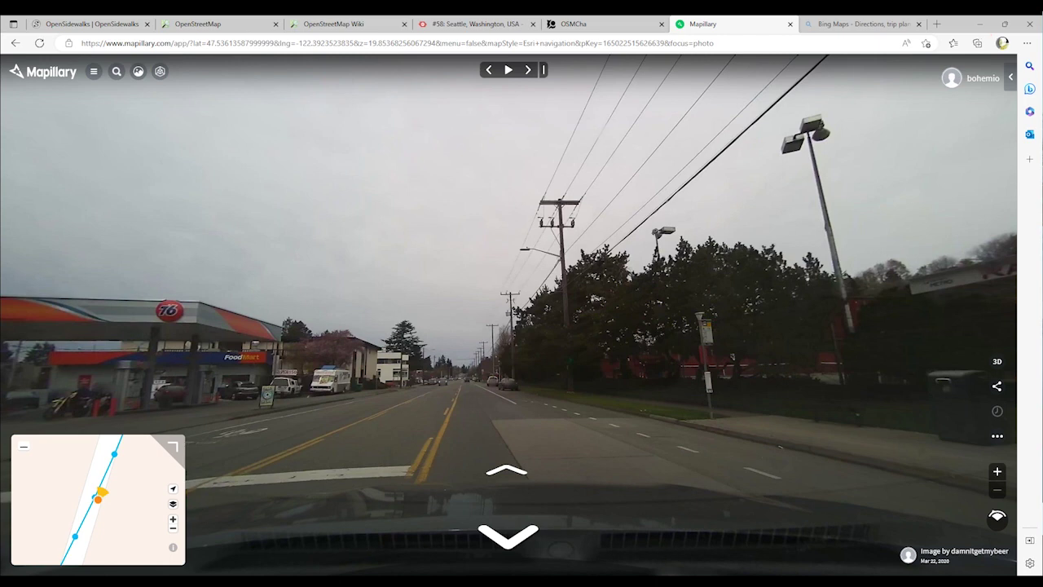
Step: Switch to Bing Maps Streetside and advance along Fauntleroy Way SW to inspect the crosswalks and curbs at the SW Webster St corner
{"action": "left_click", "coordinate": [862, 23]}
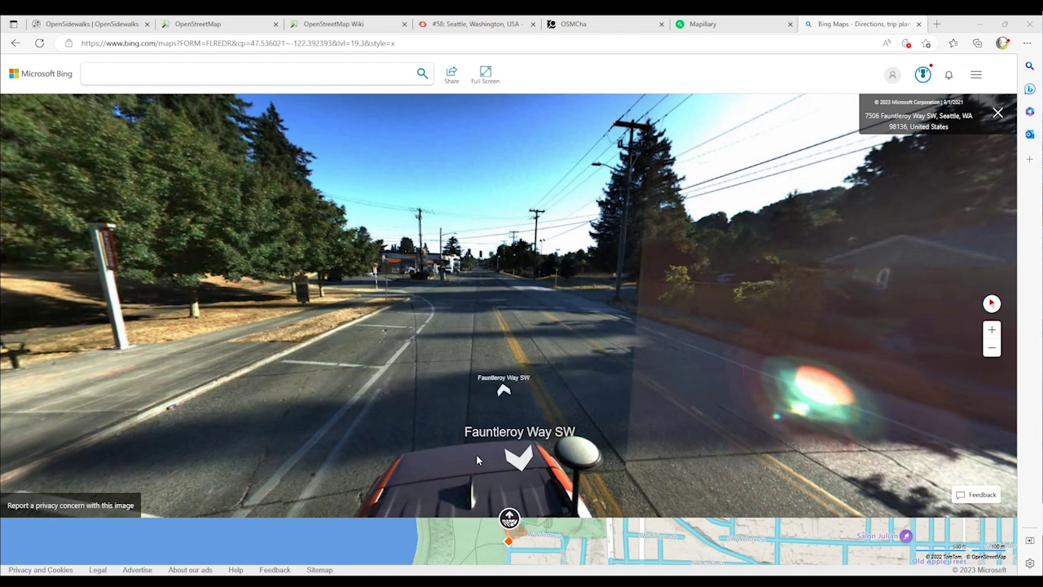
{"action": "left_click", "coordinate": [368, 503]}
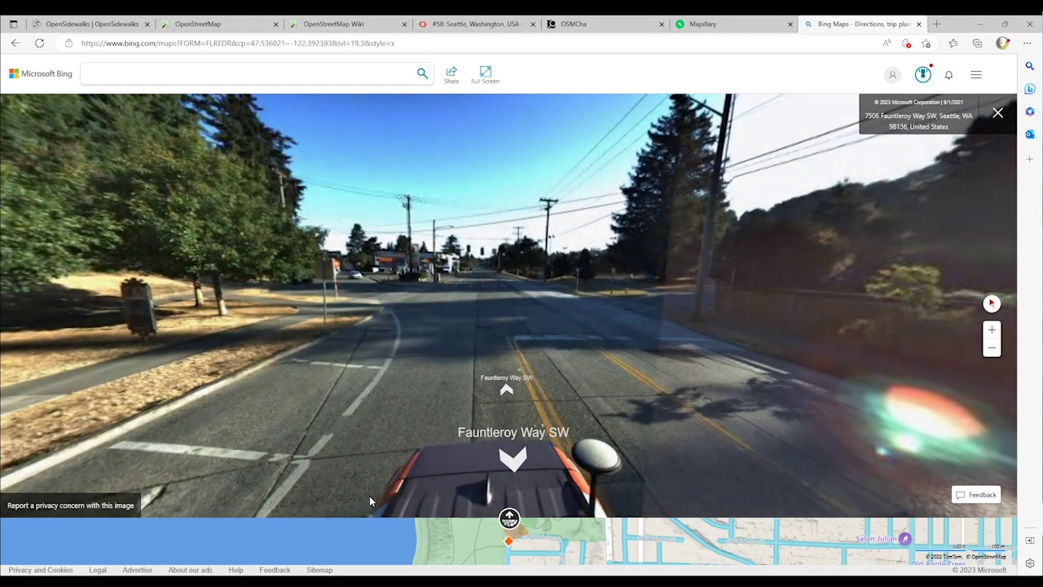
{"action": "left_click", "coordinate": [370, 497]}
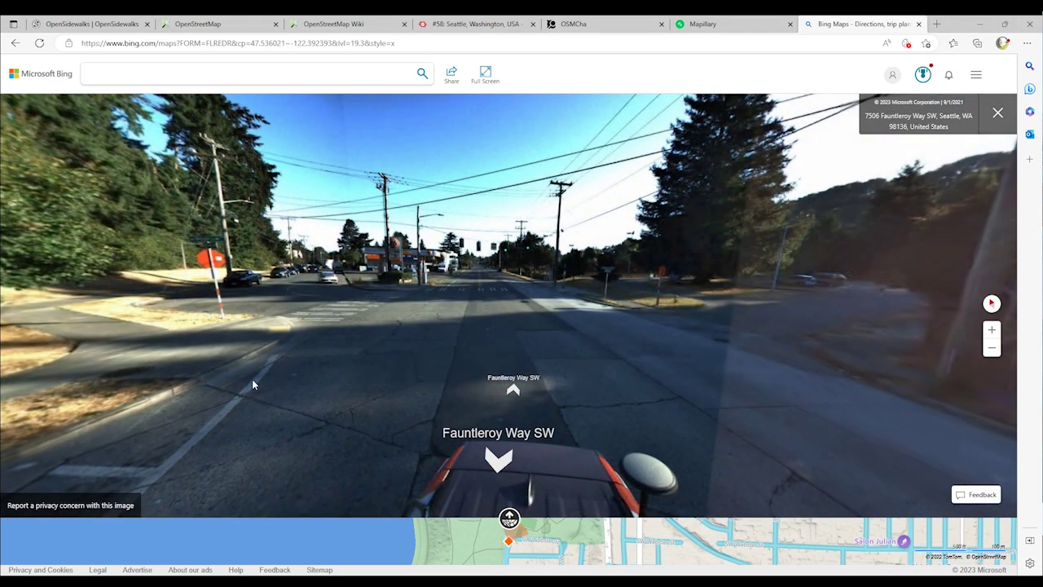
{"action": "left_click", "coordinate": [378, 498]}
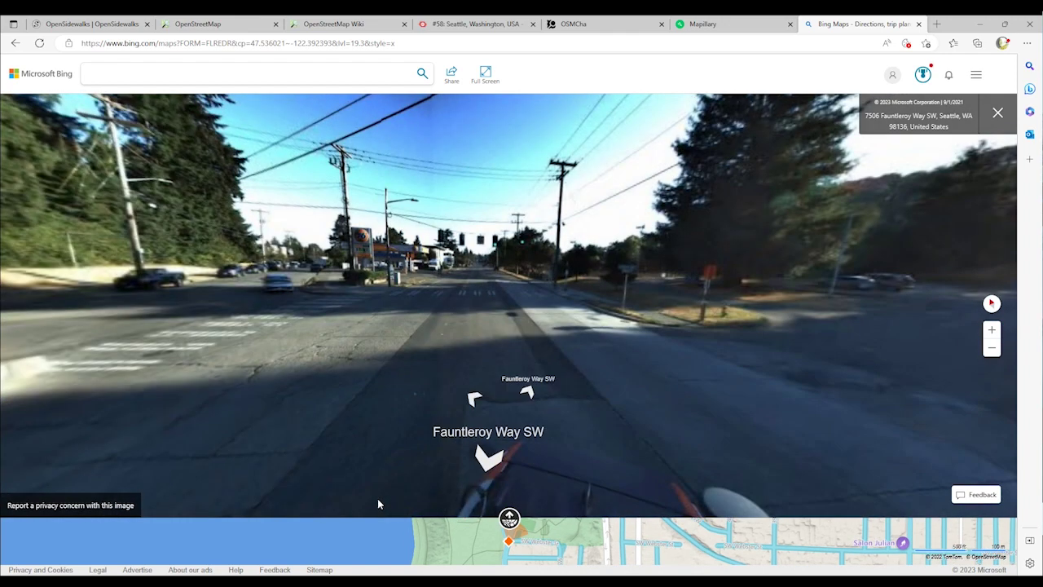
{"action": "left_click", "coordinate": [395, 497]}
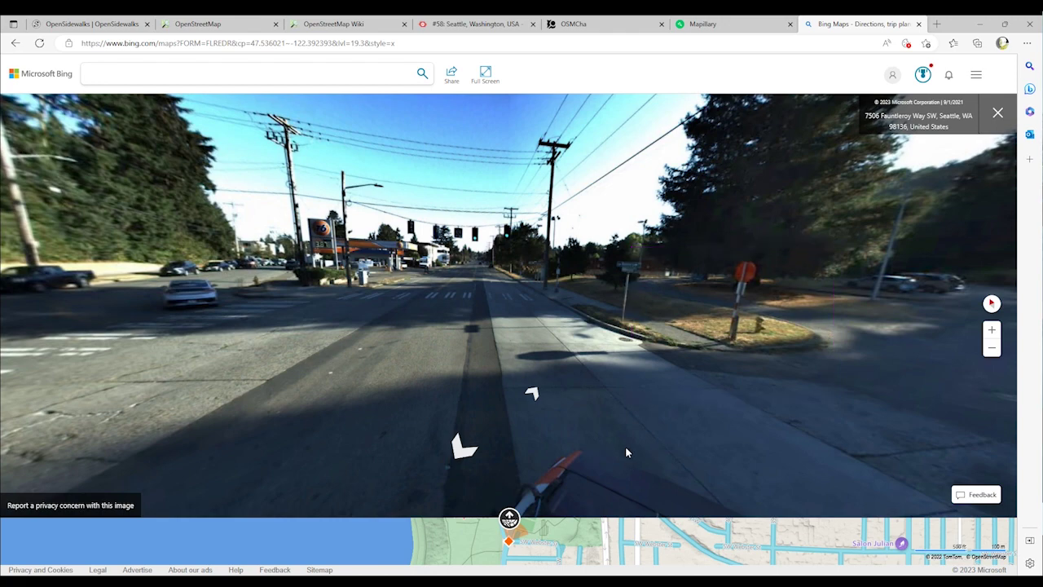
{"action": "left_click", "coordinate": [649, 455]}
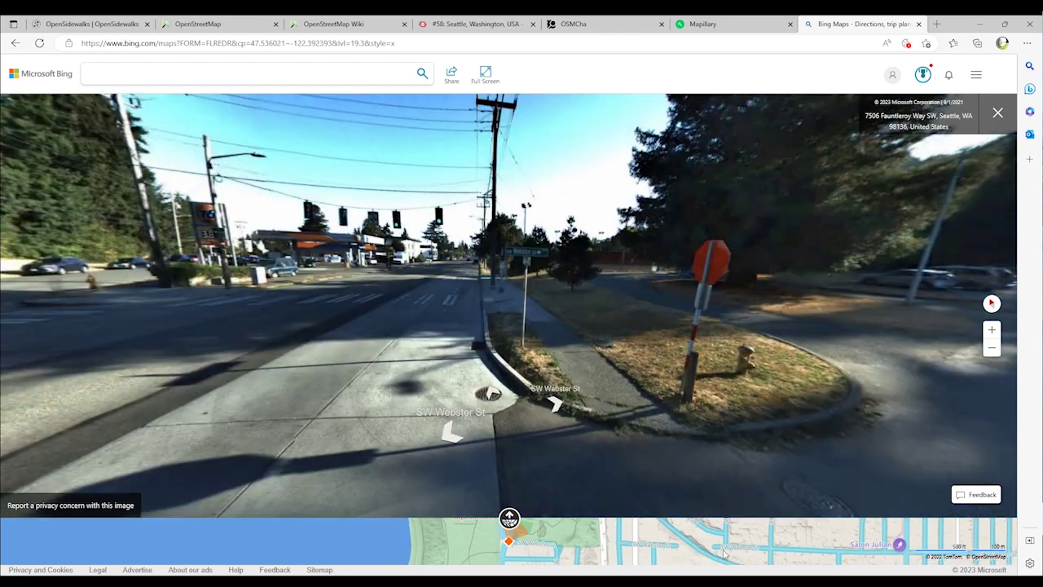
{"action": "left_click_drag", "start_coordinate": [649, 455], "coordinate": [455, 499]}
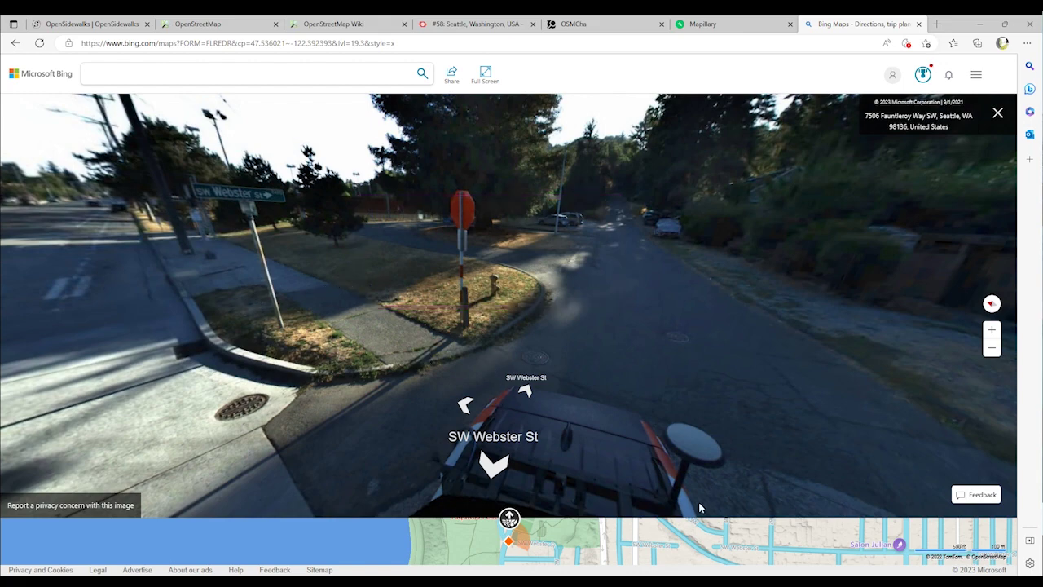
Step: Inspect the opposite curb at the SW Webster St corner, view the corner from across Fauntleroy Way SW, and return to Mapillary
{"action": "left_click_drag", "start_coordinate": [693, 501], "coordinate": [208, 361]}
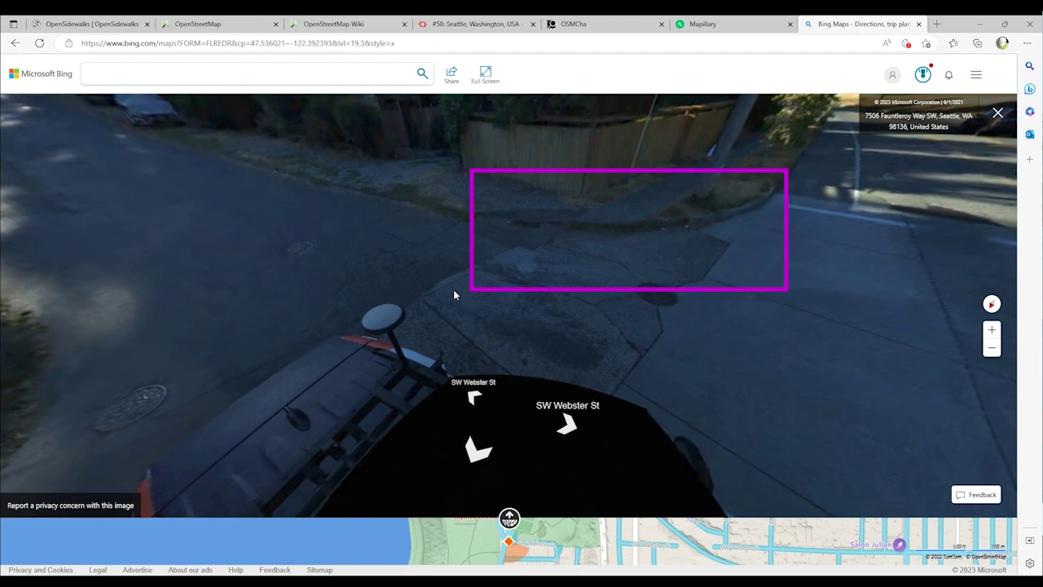
{"action": "left_click", "coordinate": [548, 298]}
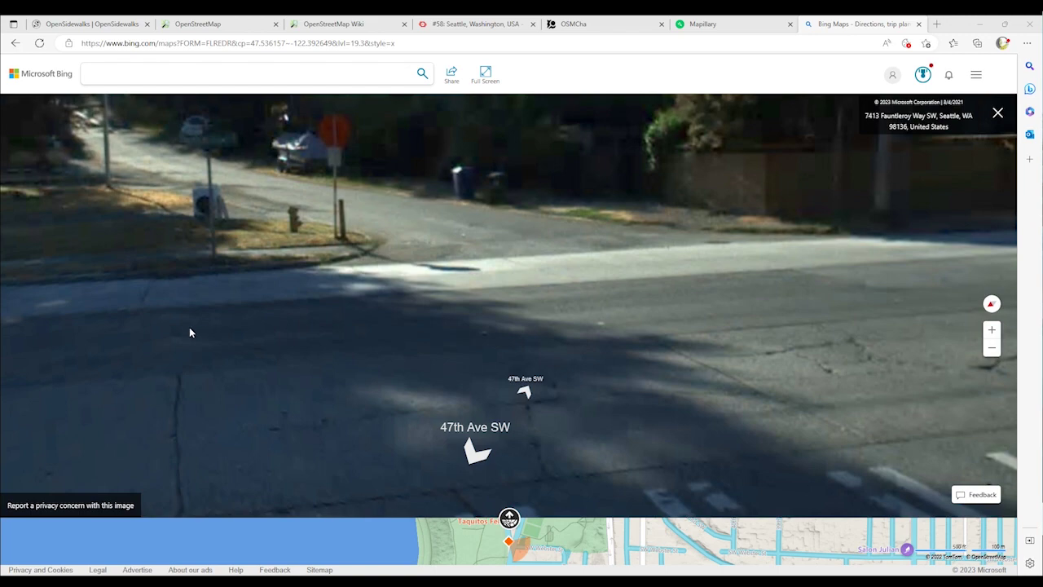
{"action": "key", "text": "ctrl+shift+Tab"}
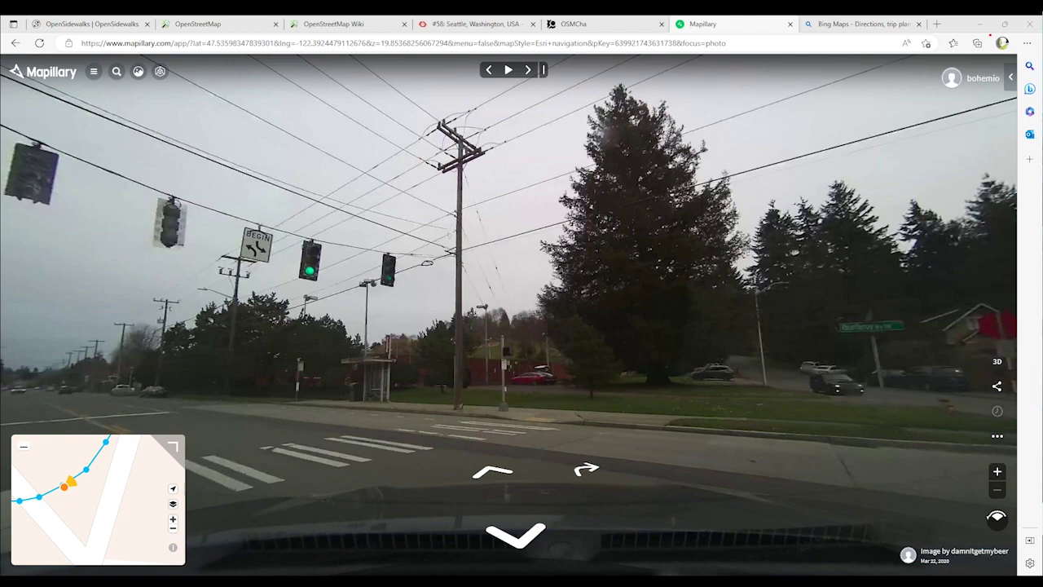
Step: Return to the OpenSidewalks task editor and hide the Bing Streetside and Mapillary photo overlays
{"action": "left_click", "coordinate": [477, 24]}
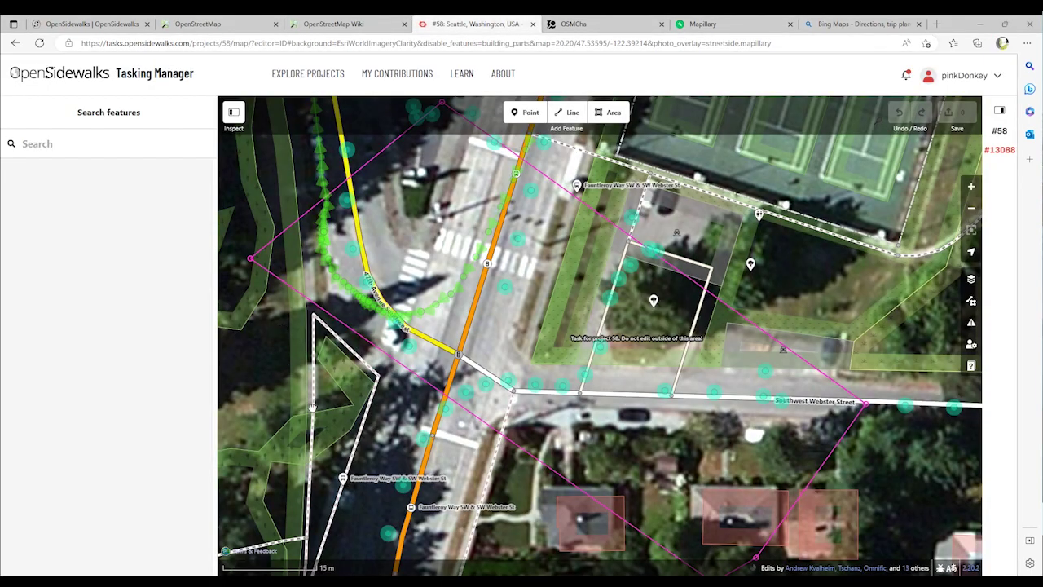
{"action": "scroll", "coordinate": [312, 407], "scroll_direction": "up", "scroll_amount": 3}
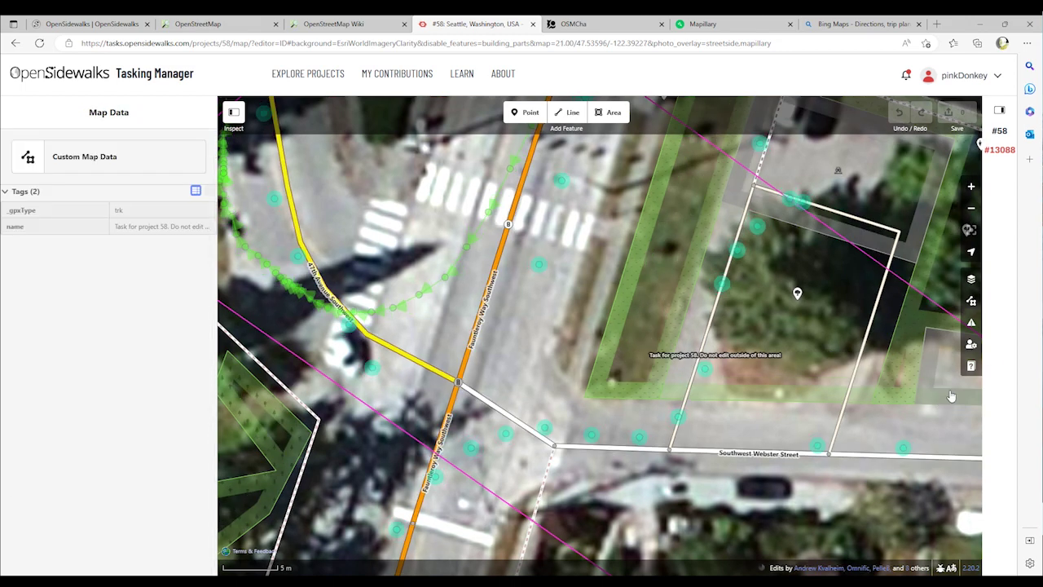
{"action": "left_click", "coordinate": [971, 301]}
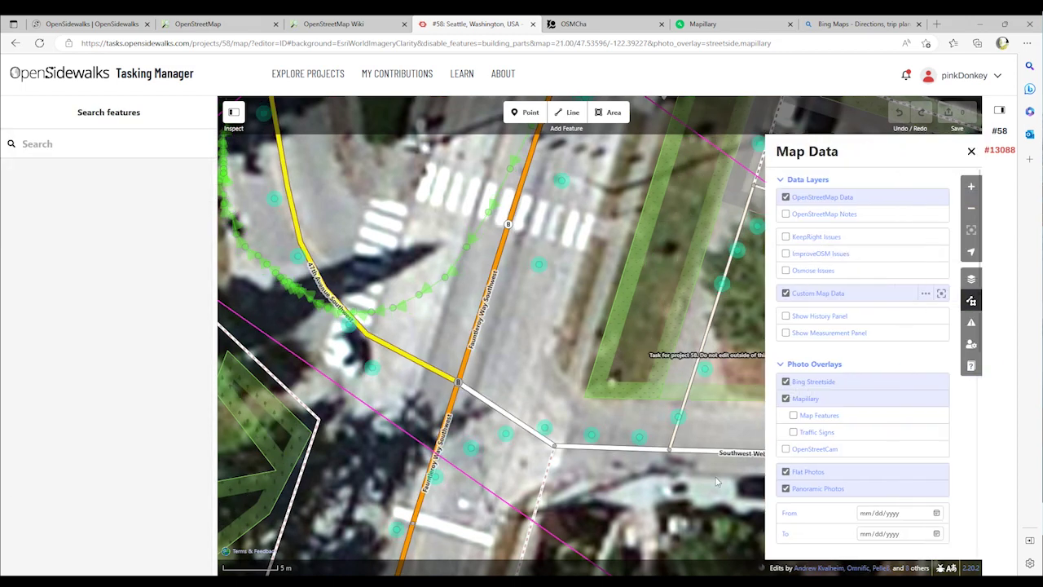
{"action": "left_click", "coordinate": [813, 381]}
{"action": "left_click", "coordinate": [806, 399]}
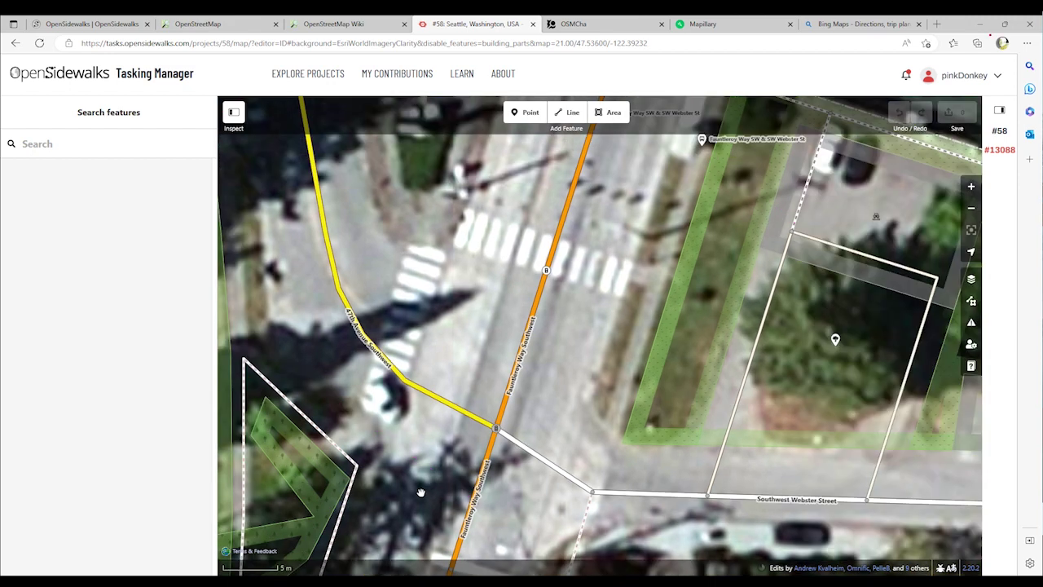
Step: Draw a line along the striped crosswalk over Fauntleroy Way Southwest, from curb to curb with a shared node on the road
{"action": "left_click", "coordinate": [469, 400]}
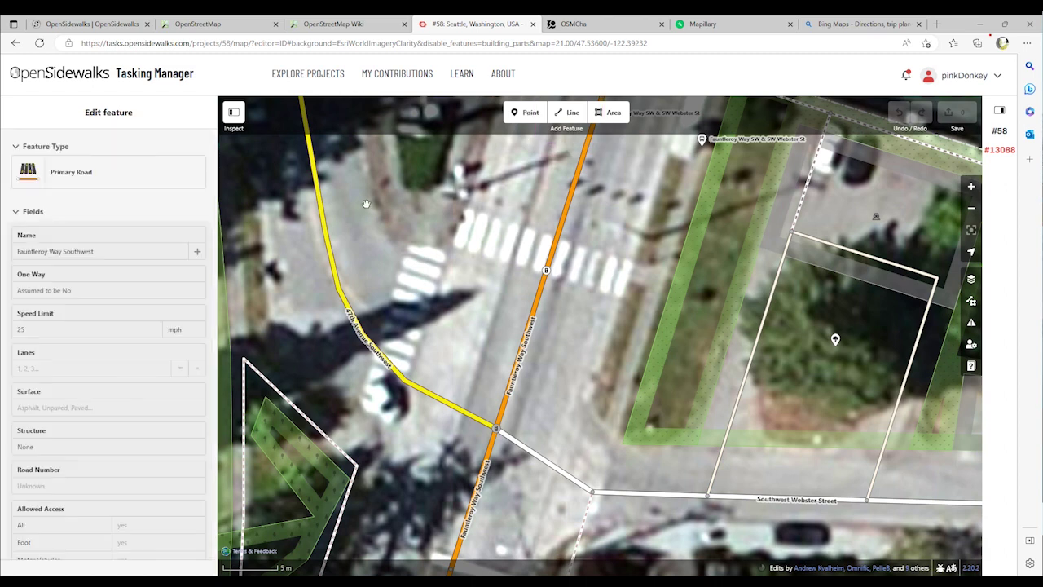
{"action": "key", "text": "Escape"}
{"action": "key", "text": "2"}
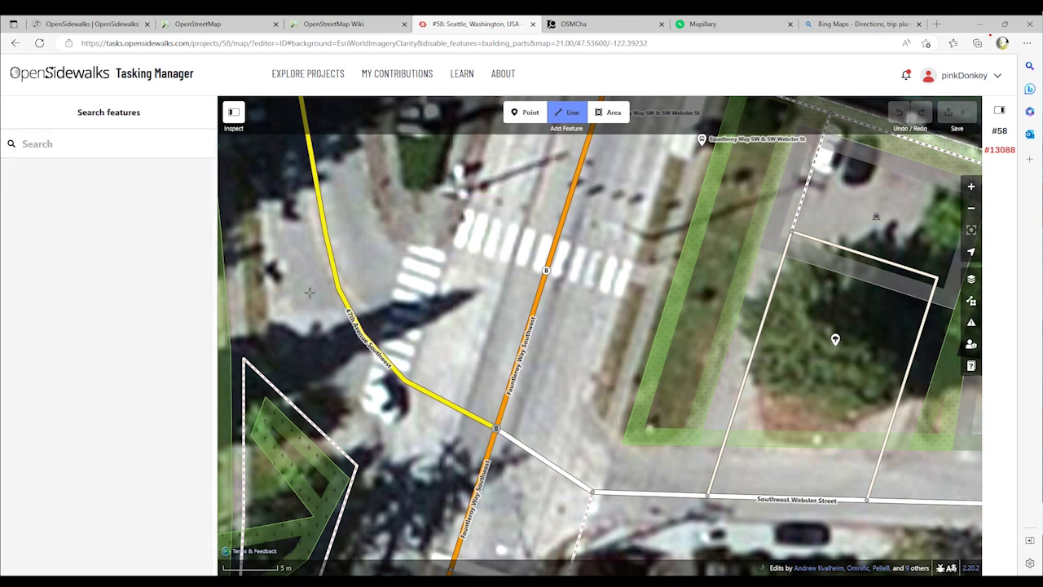
{"action": "left_click", "coordinate": [457, 224]}
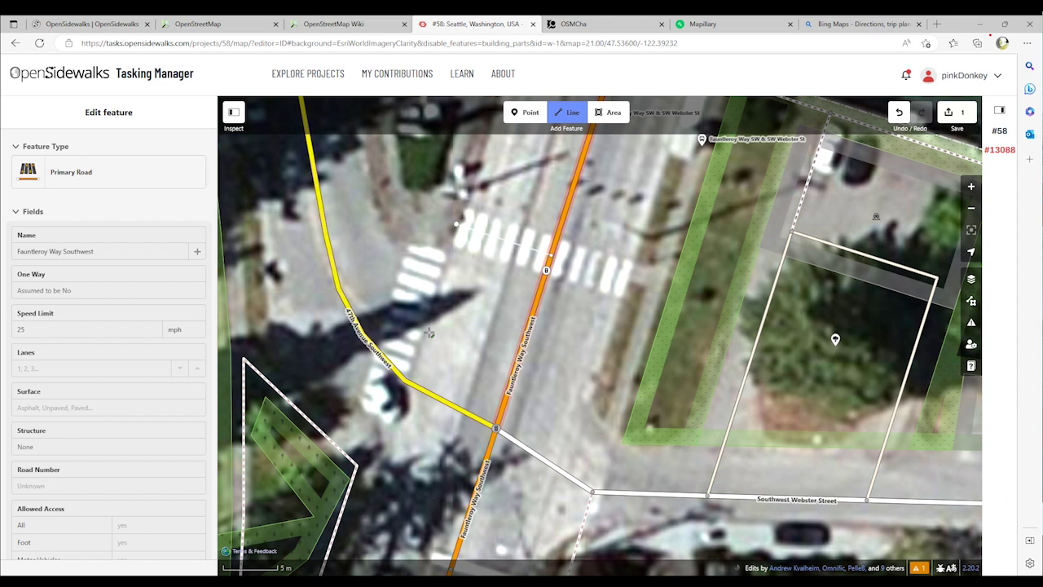
{"action": "left_click", "coordinate": [429, 333]}
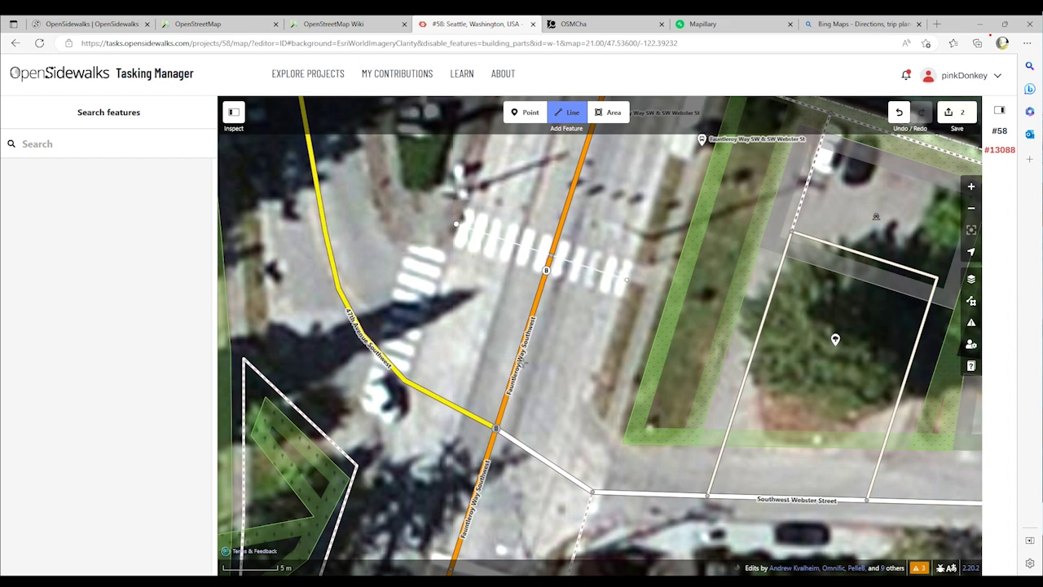
{"action": "key", "text": "Return"}
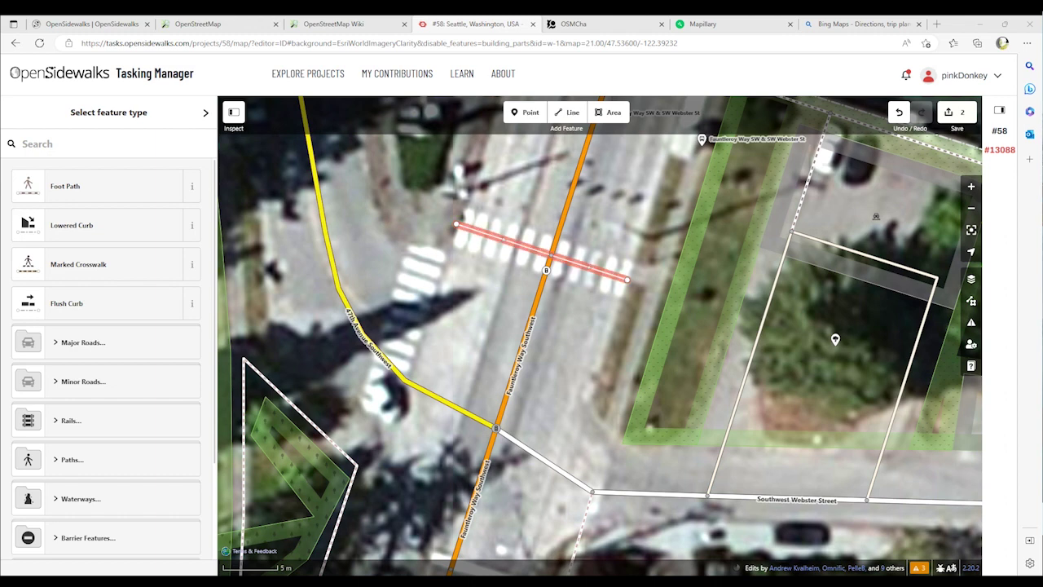
Step: Search the feature types for "marked", set the new line to Marked Crosswalk, and review its tags
{"action": "left_click", "coordinate": [23, 143]}
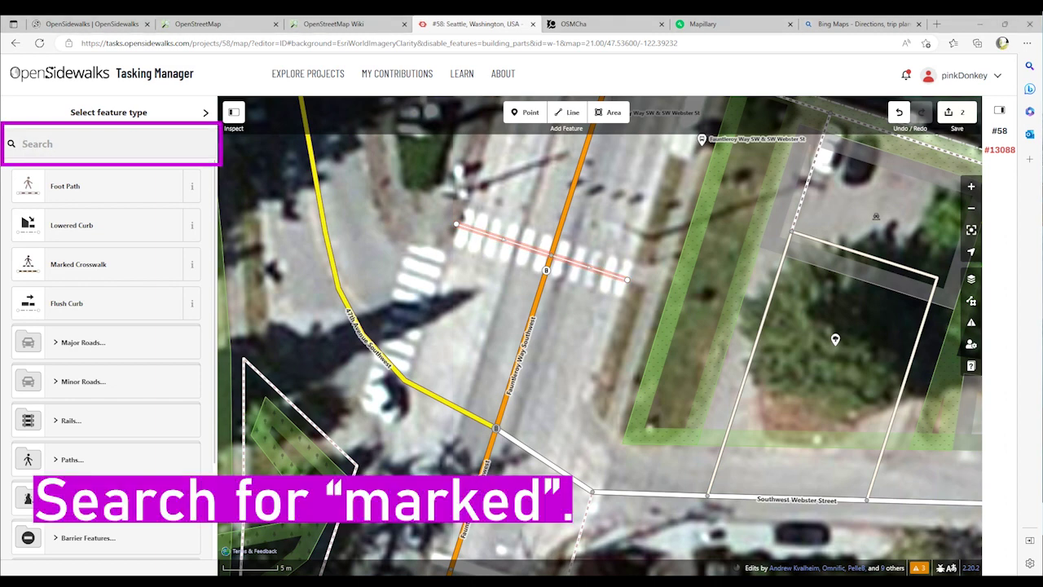
{"action": "type", "text": "marked"}
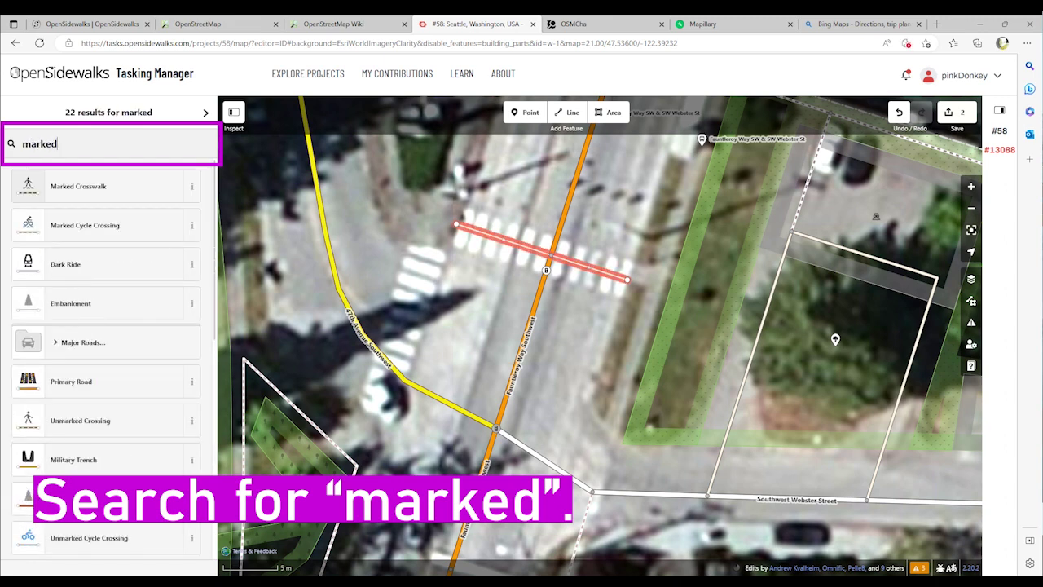
{"action": "key", "text": "Return"}
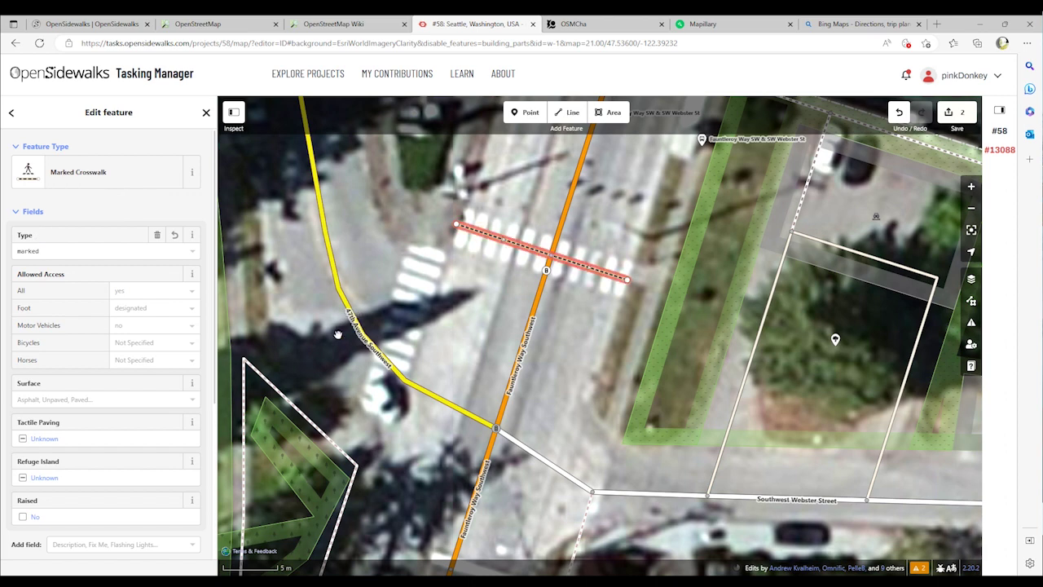
{"action": "scroll", "coordinate": [106, 367], "scroll_direction": "down", "scroll_amount": 3}
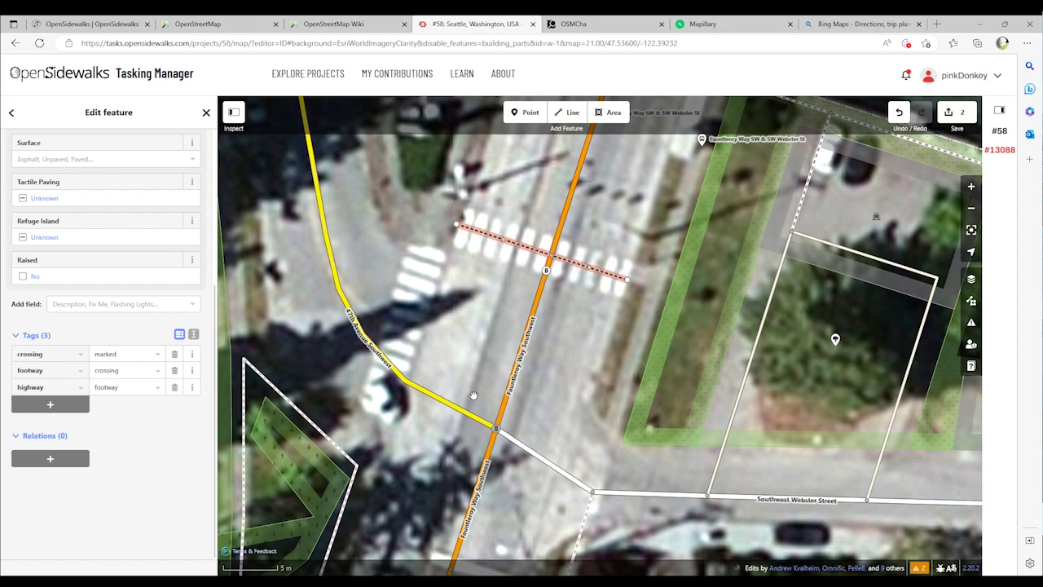
{"action": "left_click", "coordinate": [490, 199]}
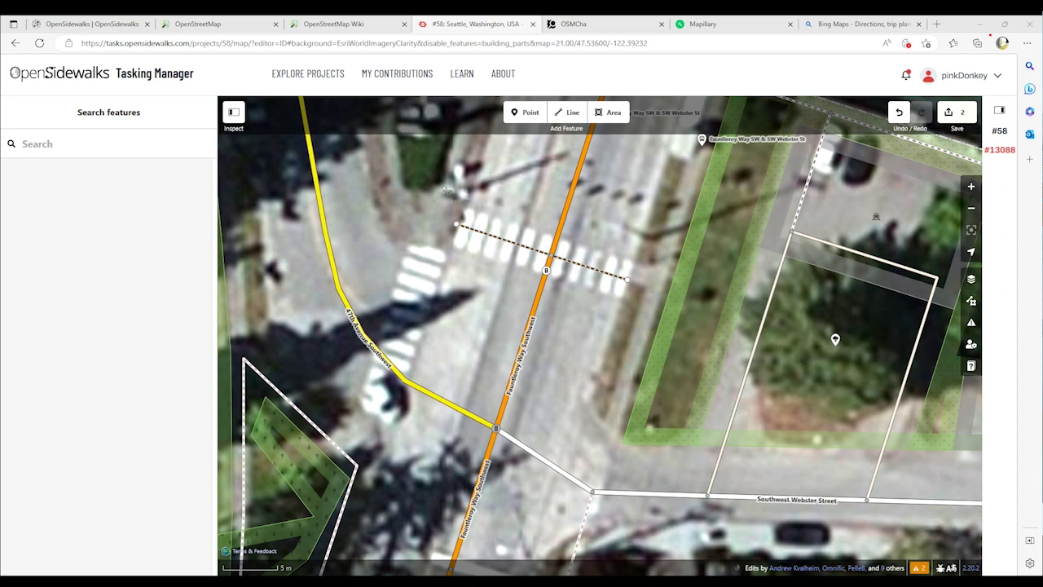
Step: Map the striped crosswalk over 47th Avenue Southwest as a straightened Marked Crosswalk line with a shared node on the road
{"action": "left_click", "coordinate": [569, 112]}
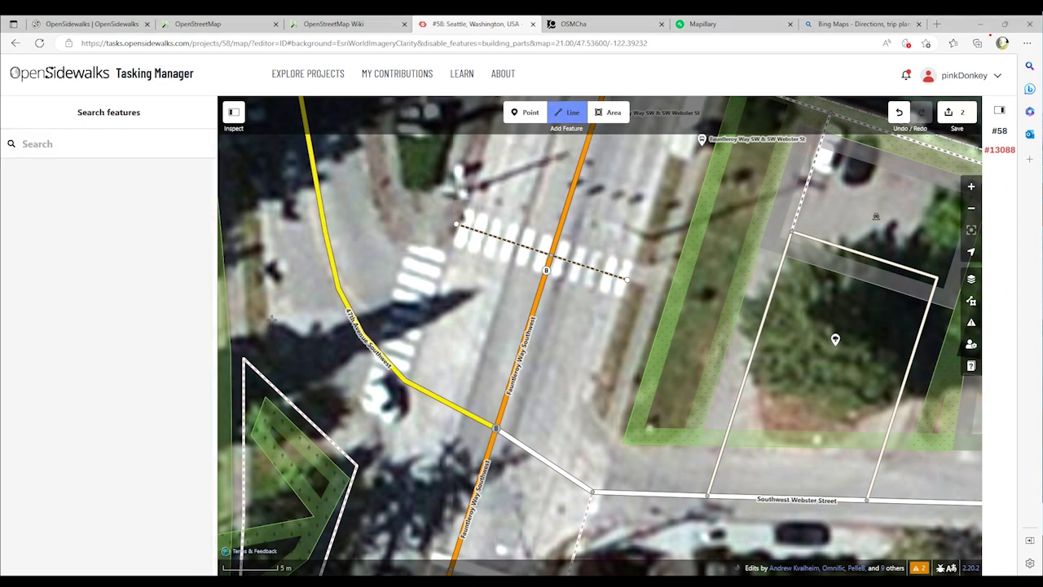
{"action": "left_click", "coordinate": [426, 245]}
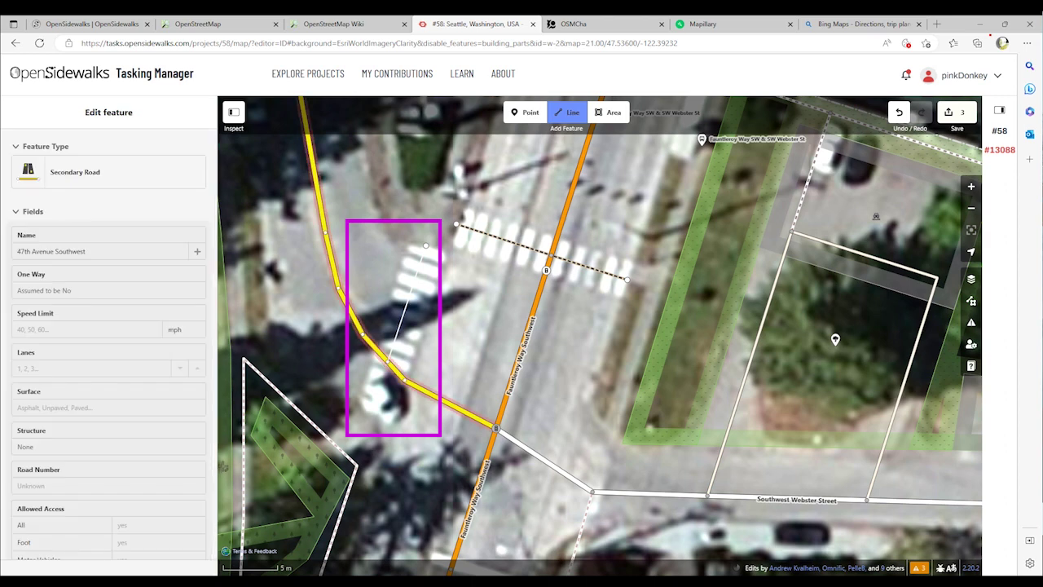
{"action": "left_click", "coordinate": [368, 414]}
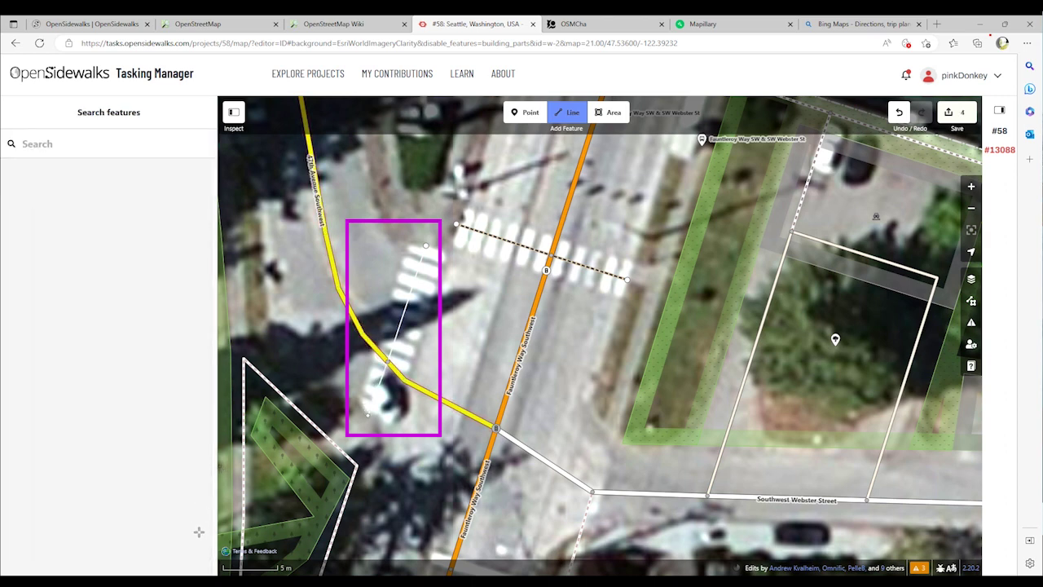
{"action": "key", "text": "Escape"}
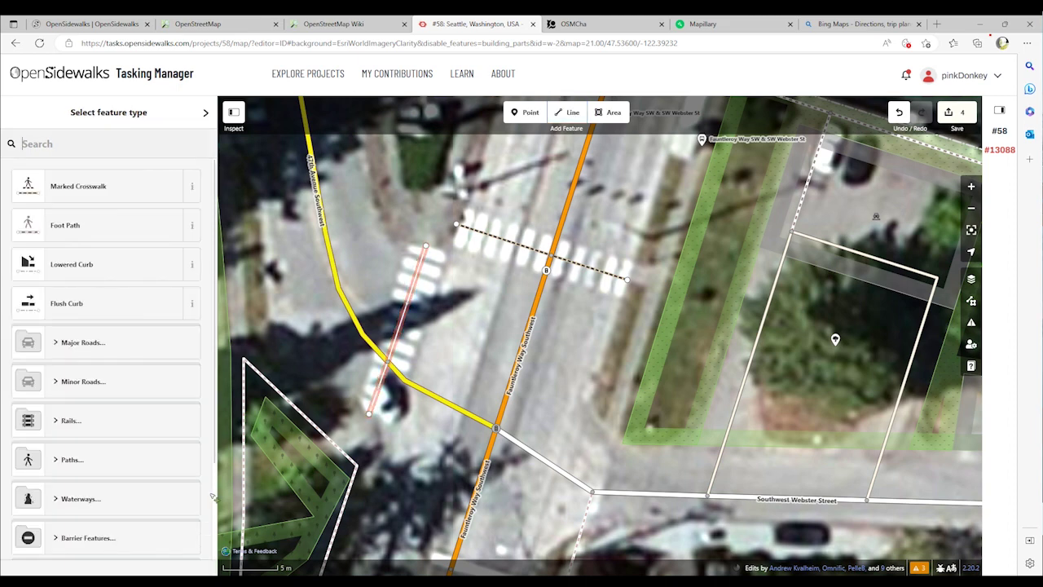
{"action": "right_click", "coordinate": [376, 394]}
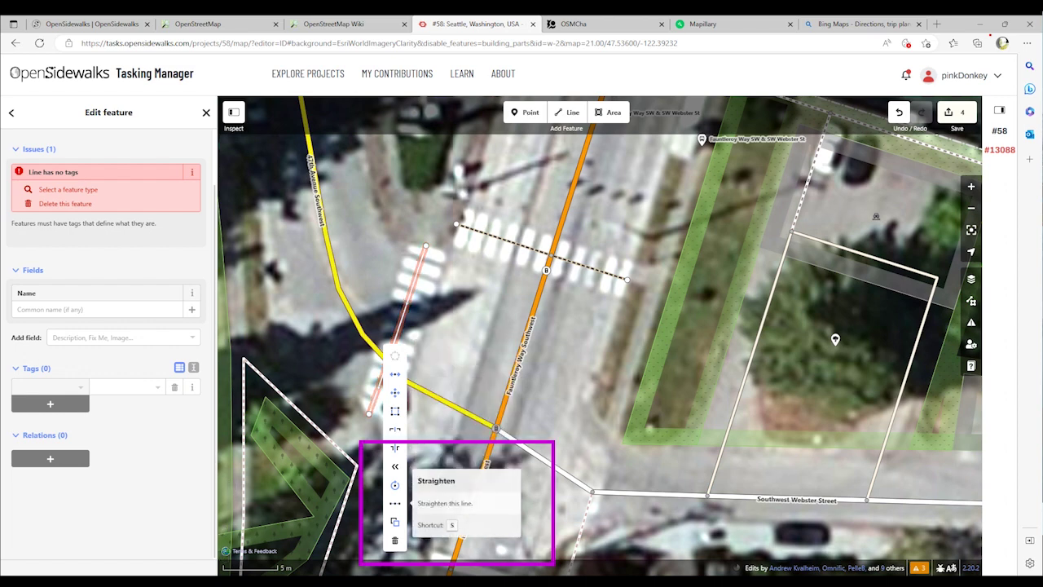
{"action": "left_click", "coordinate": [396, 503]}
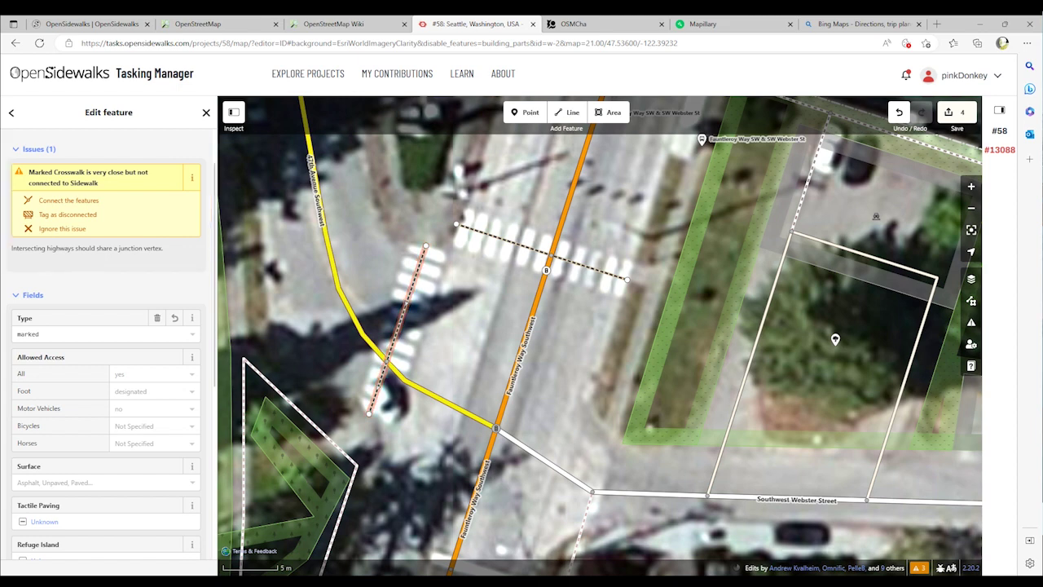
Step: Select the existing sidewalk that runs south from Southwest Webster Street along Fauntleroy Way Southwest
{"action": "scroll", "coordinate": [266, 447], "scroll_direction": "up", "scroll_amount": 1}
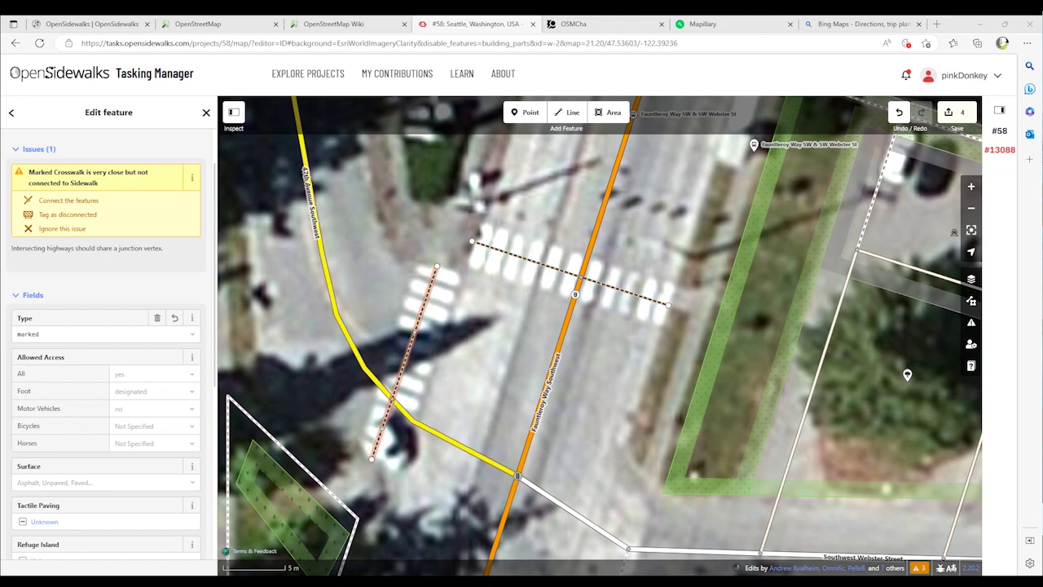
{"action": "left_click_drag", "start_coordinate": [442, 547], "coordinate": [423, 315]}
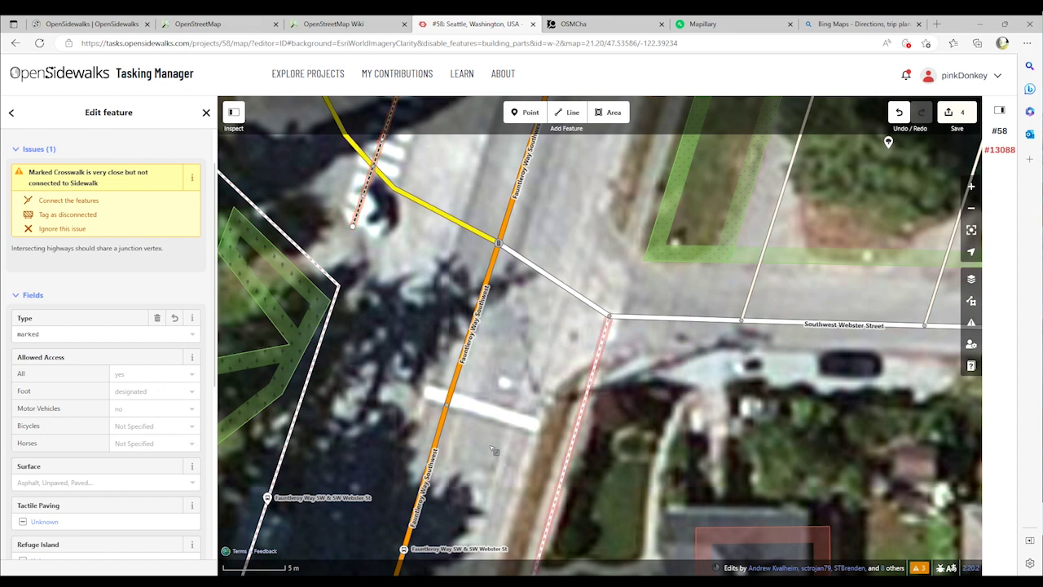
{"action": "left_click", "coordinate": [587, 390]}
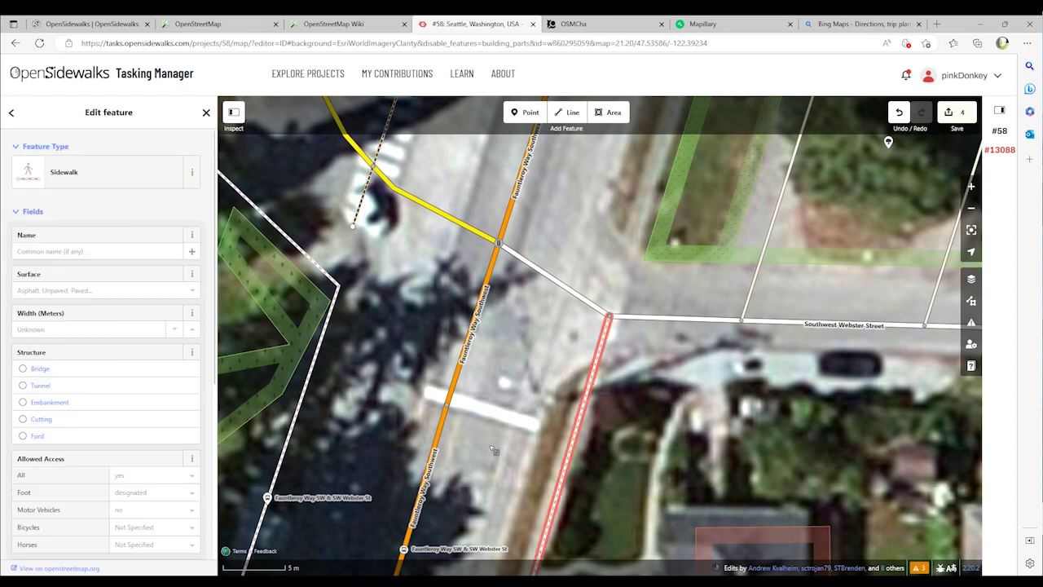
Step: Open the task instructions, read the sidewalk mapping rules, and highlight the rule about joining sidewalks to service roads
{"action": "left_click", "coordinate": [987, 154]}
{"action": "scroll", "coordinate": [856, 326], "scroll_direction": "down", "scroll_amount": 5}
{"action": "scroll", "coordinate": [860, 334], "scroll_direction": "down", "scroll_amount": 5}
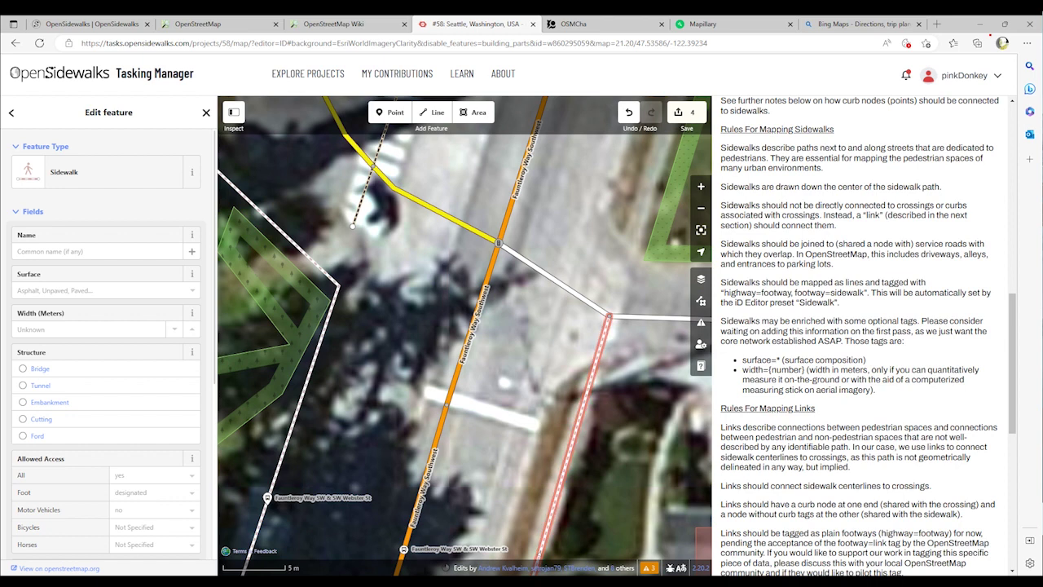
{"action": "scroll", "coordinate": [250, 357], "scroll_direction": "down", "scroll_amount": 3}
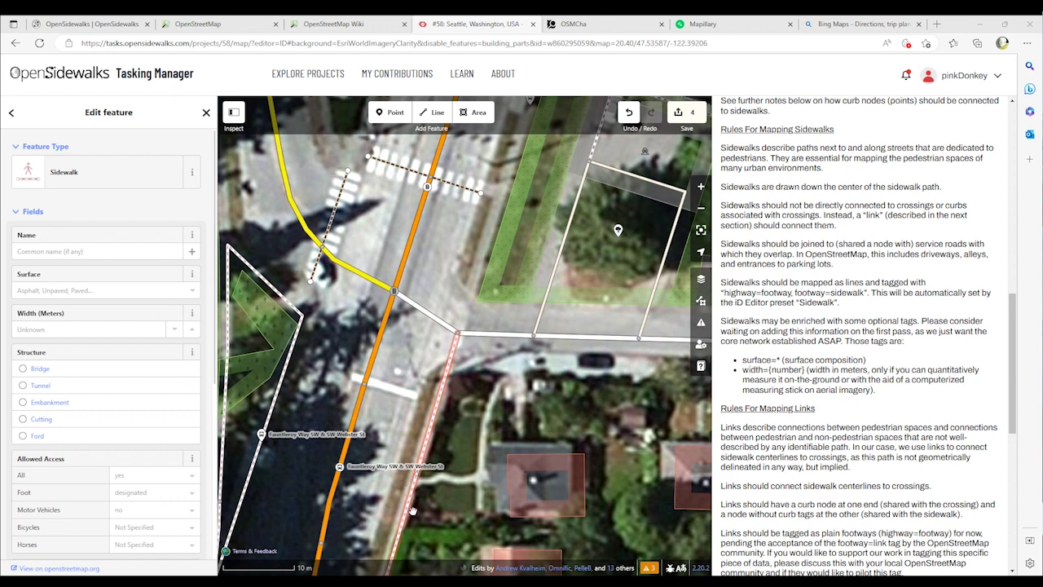
{"action": "scroll", "coordinate": [397, 495], "scroll_direction": "down", "scroll_amount": 2}
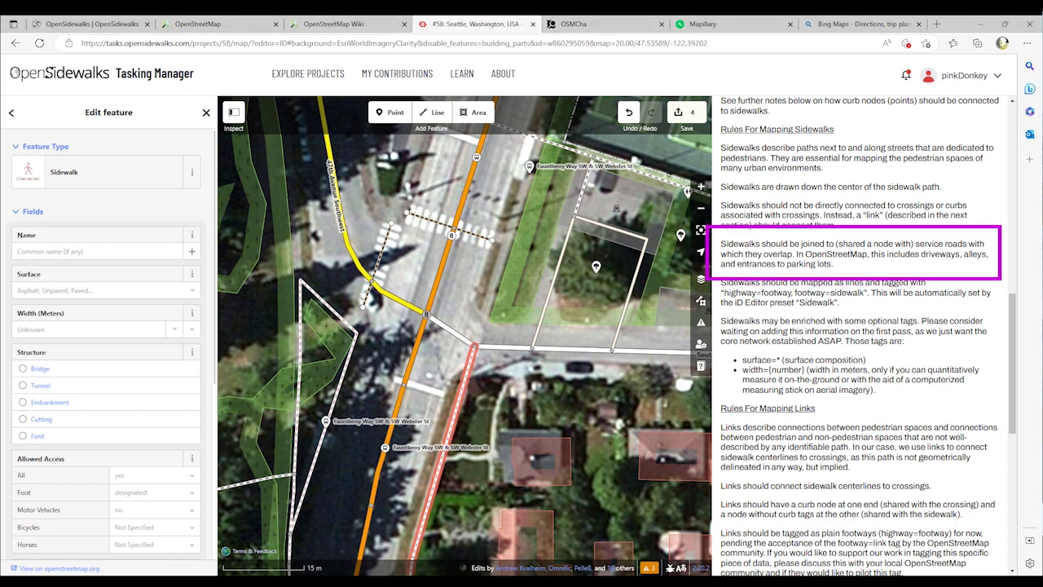
{"action": "left_click_drag", "start_coordinate": [833, 265], "coordinate": [719, 243]}
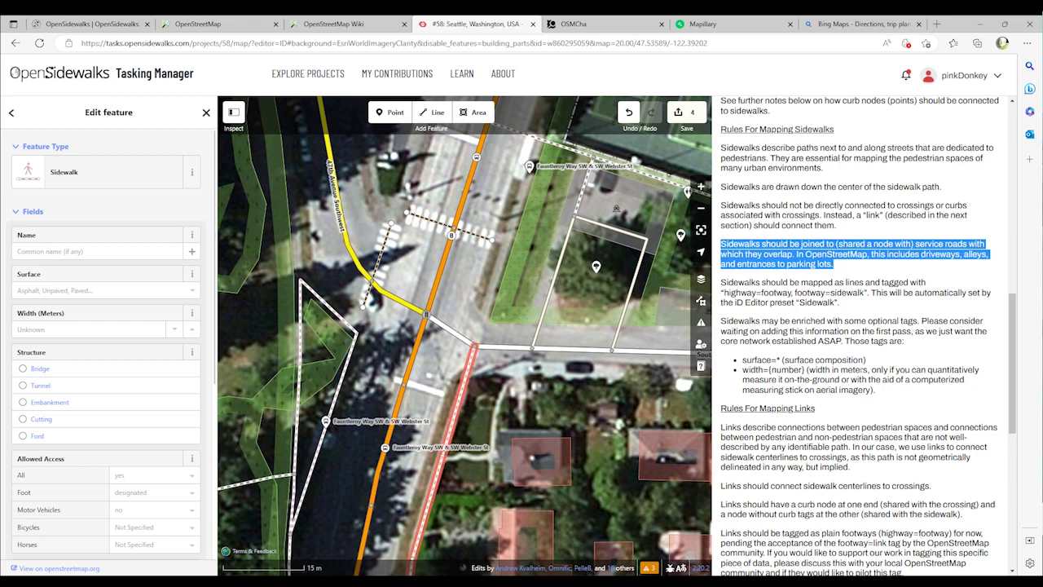
{"action": "left_click", "coordinate": [789, 379]}
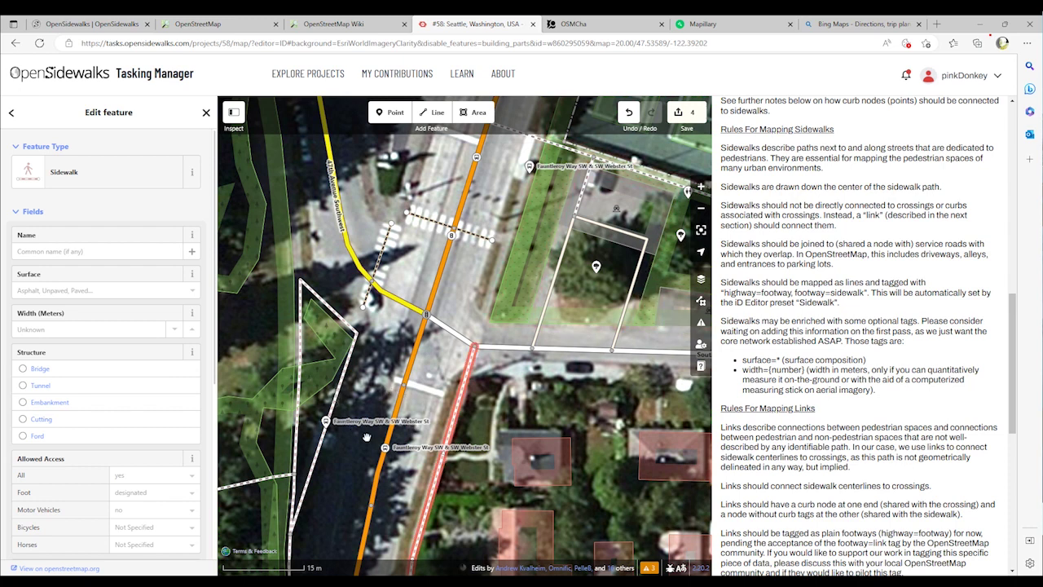
Step: Disconnect the sidewalk along Fauntleroy Way Southwest from Southwest Webster Street and pull its end back to the street's south side
{"action": "left_click", "coordinate": [506, 348]}
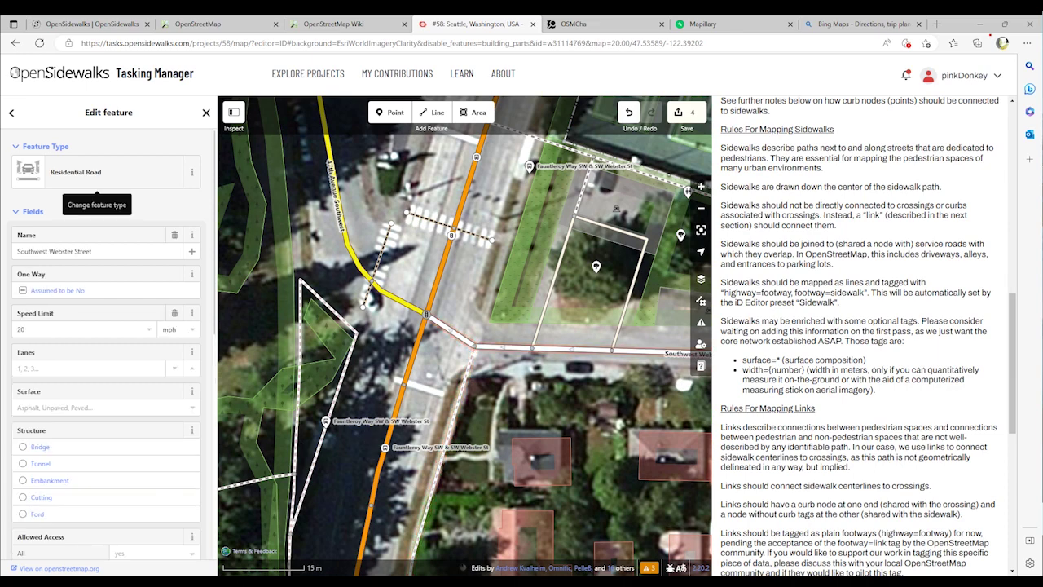
{"action": "scroll", "coordinate": [417, 468], "scroll_direction": "down", "scroll_amount": 5}
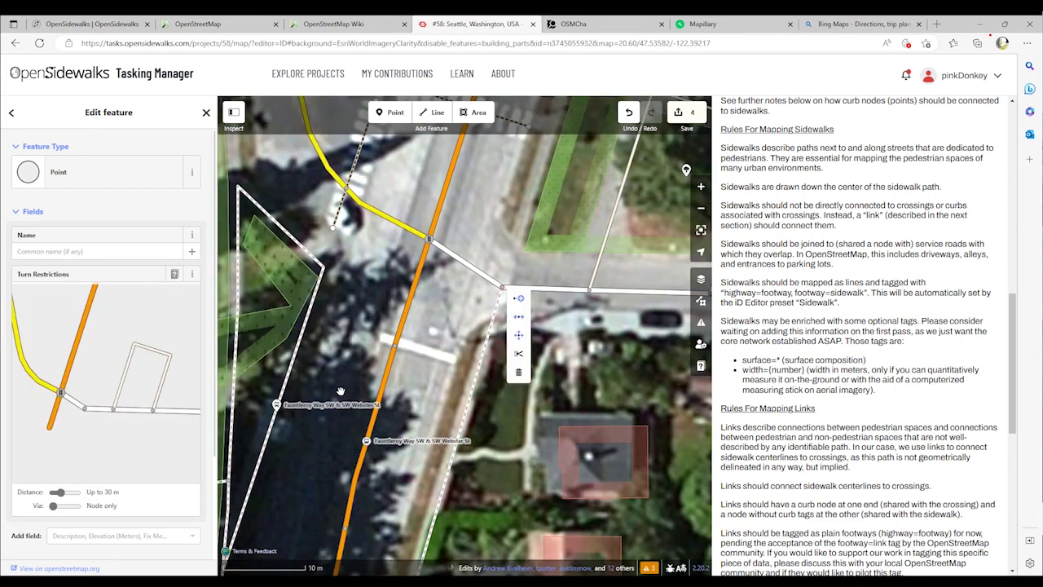
{"action": "left_click", "coordinate": [340, 392]}
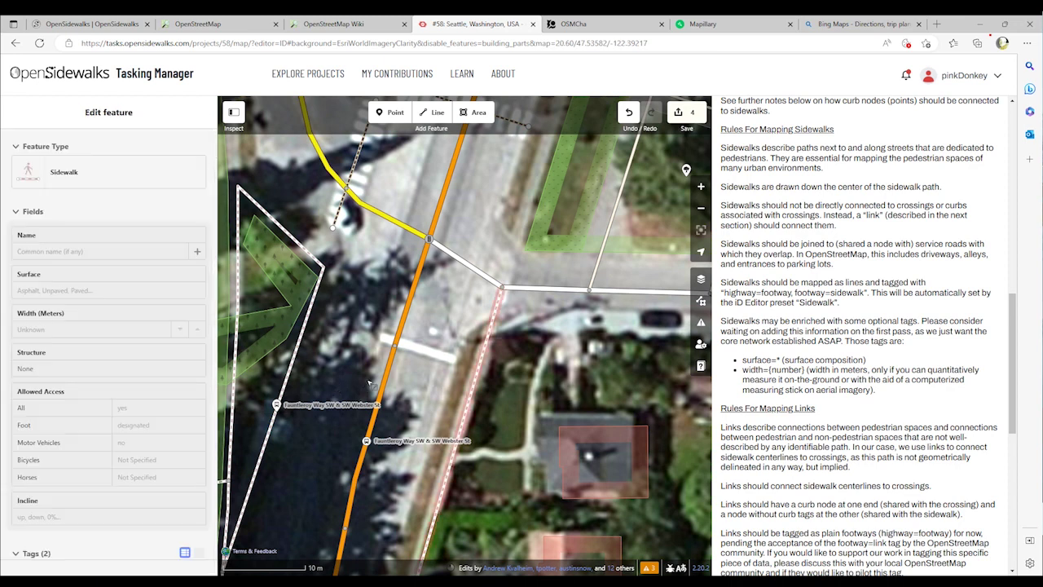
{"action": "right_click", "coordinate": [502, 287]}
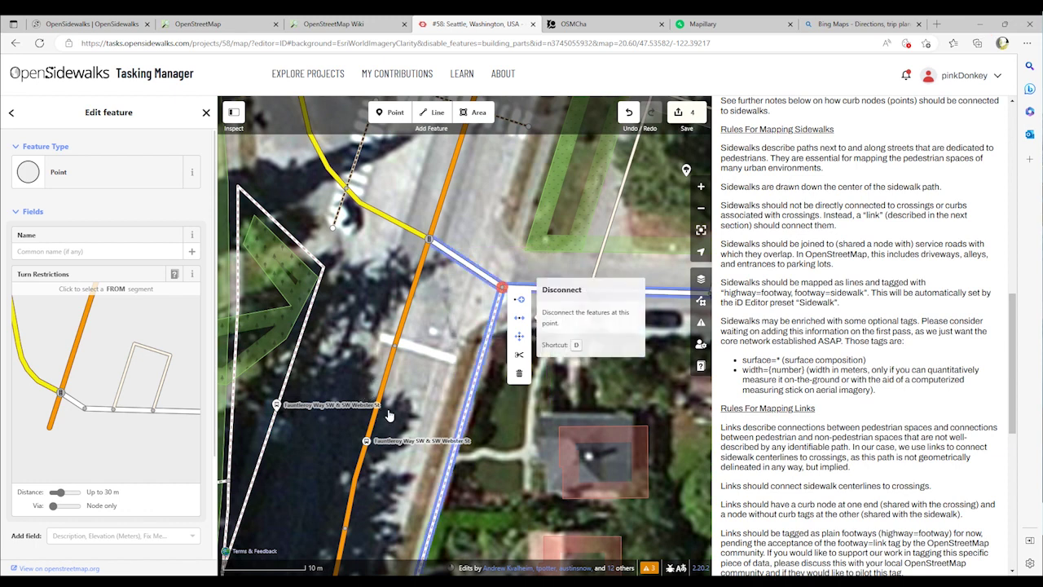
{"action": "key", "text": "d"}
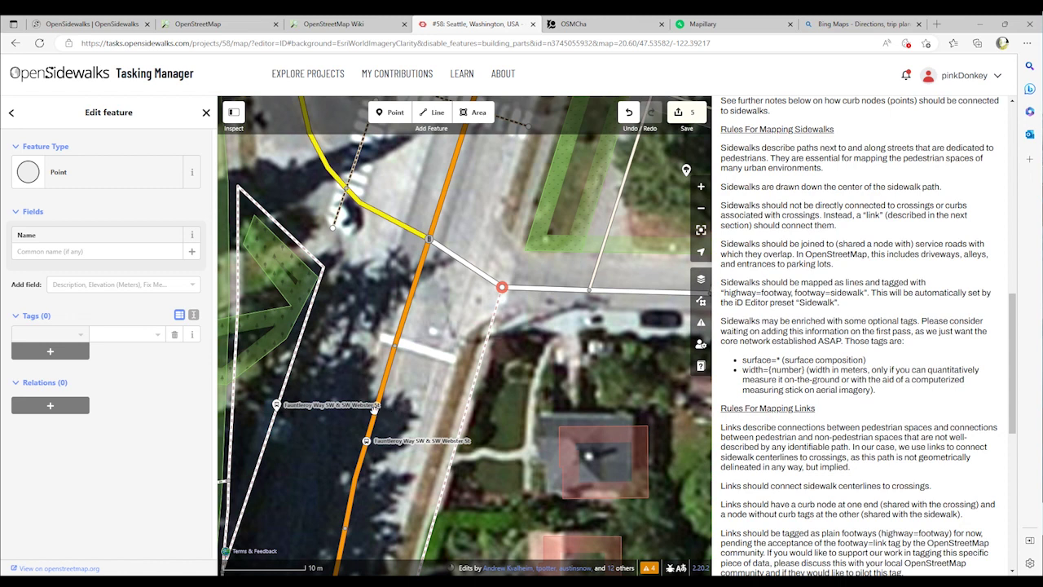
{"action": "key", "text": "Delete"}
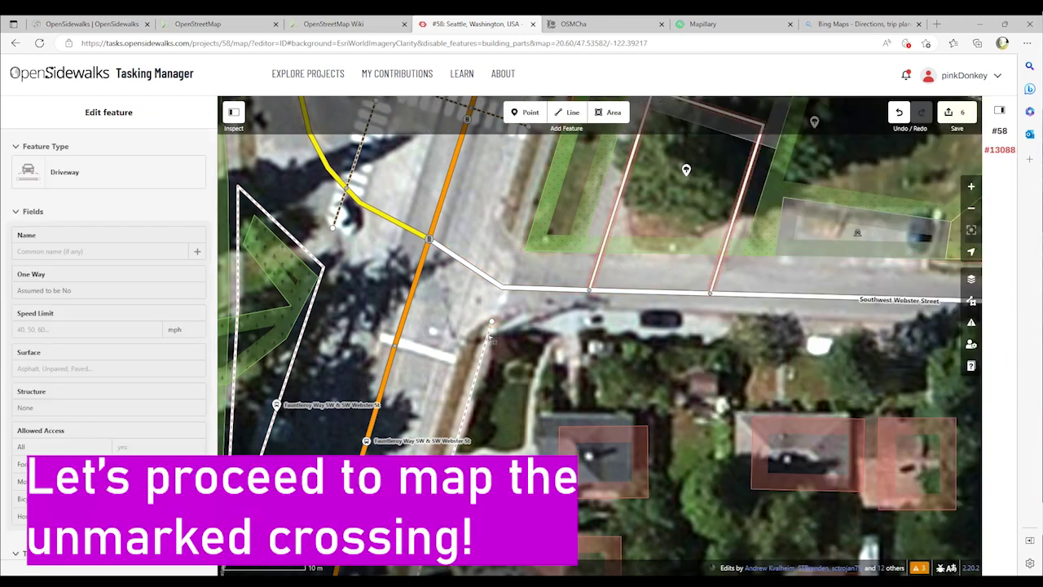
{"action": "key", "text": "Escape"}
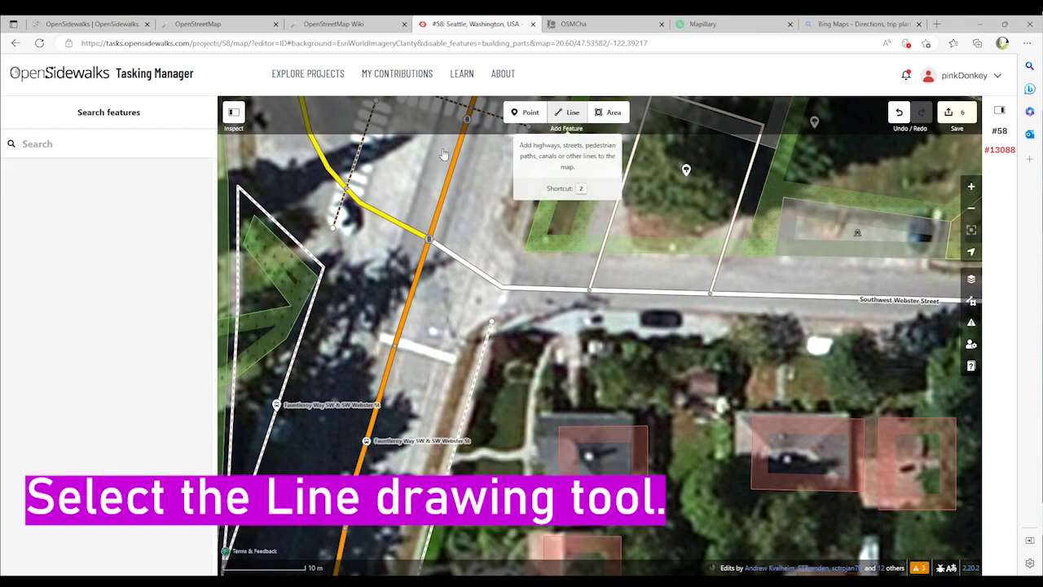
Step: Draw a line across Southwest Webster Street just north of the sidewalk's end, sharing a node with the road
{"action": "left_click", "coordinate": [570, 113]}
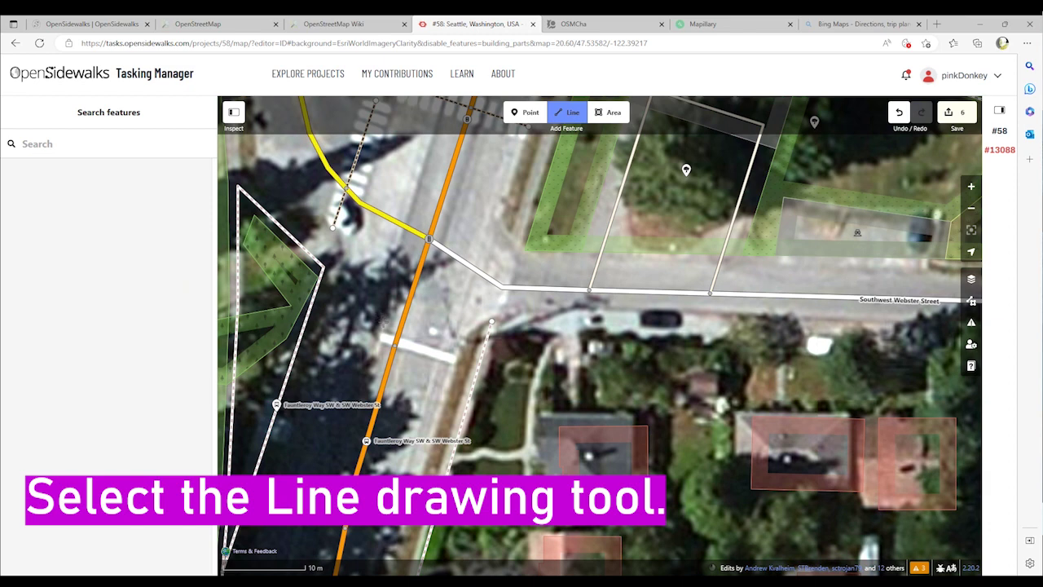
{"action": "left_click", "coordinate": [516, 246]}
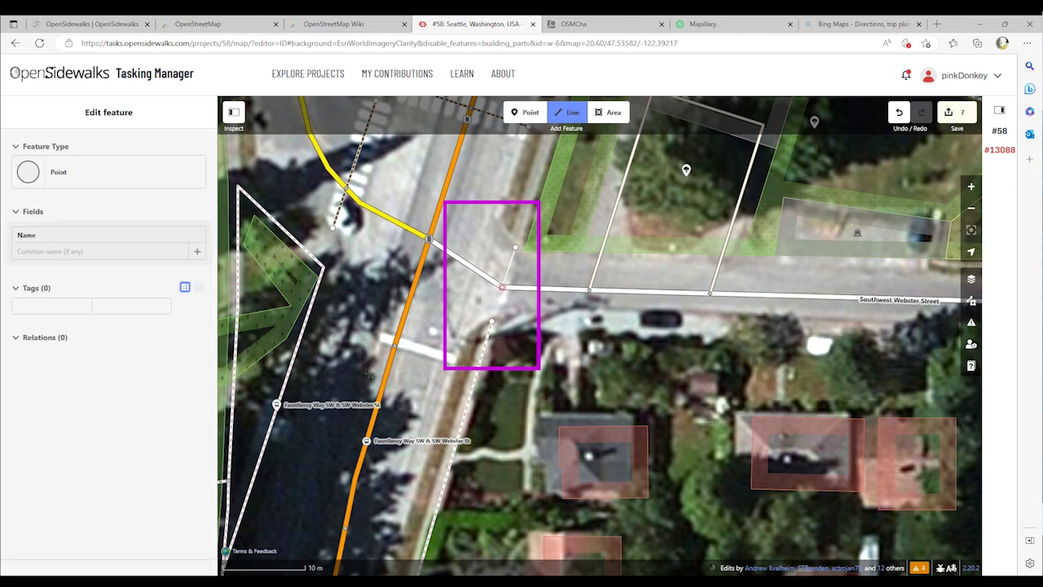
{"action": "left_click", "coordinate": [502, 287]}
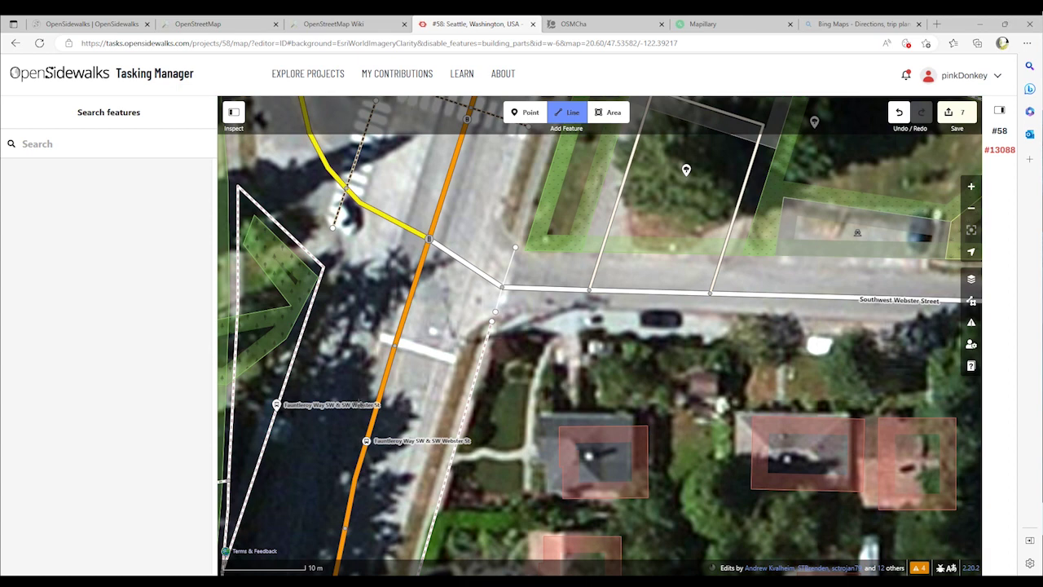
{"action": "double_click", "coordinate": [496, 312]}
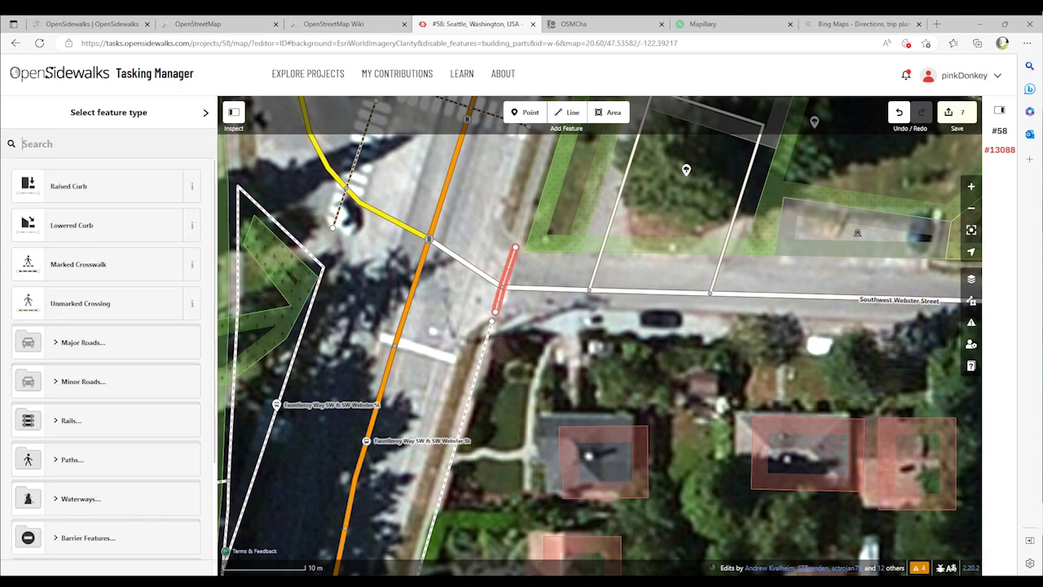
Step: Set the new line over Southwest Webster Street to Unmarked Crossing and review its tags
{"action": "left_click", "coordinate": [205, 113]}
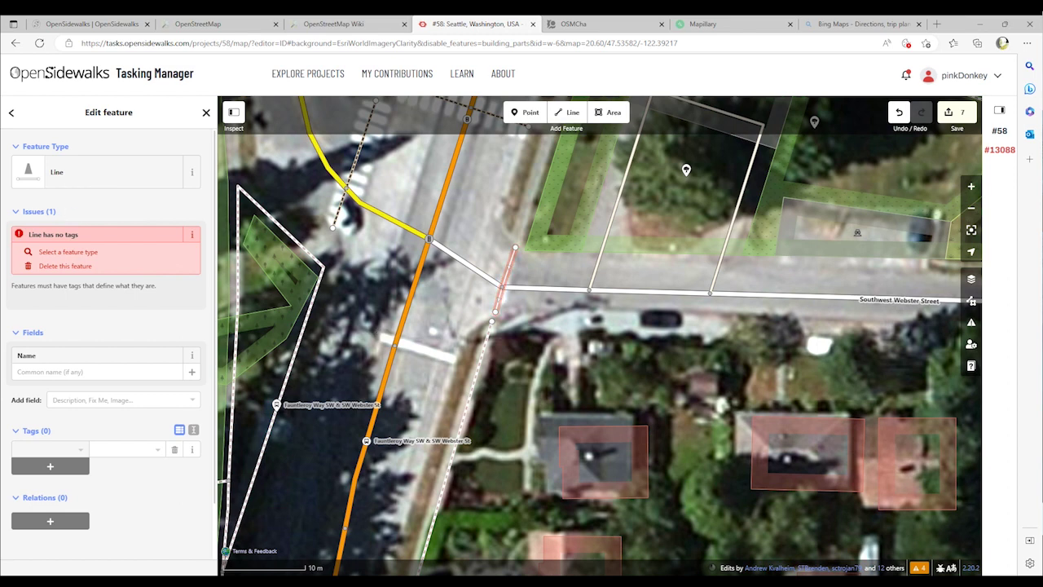
{"action": "left_click", "coordinate": [68, 252]}
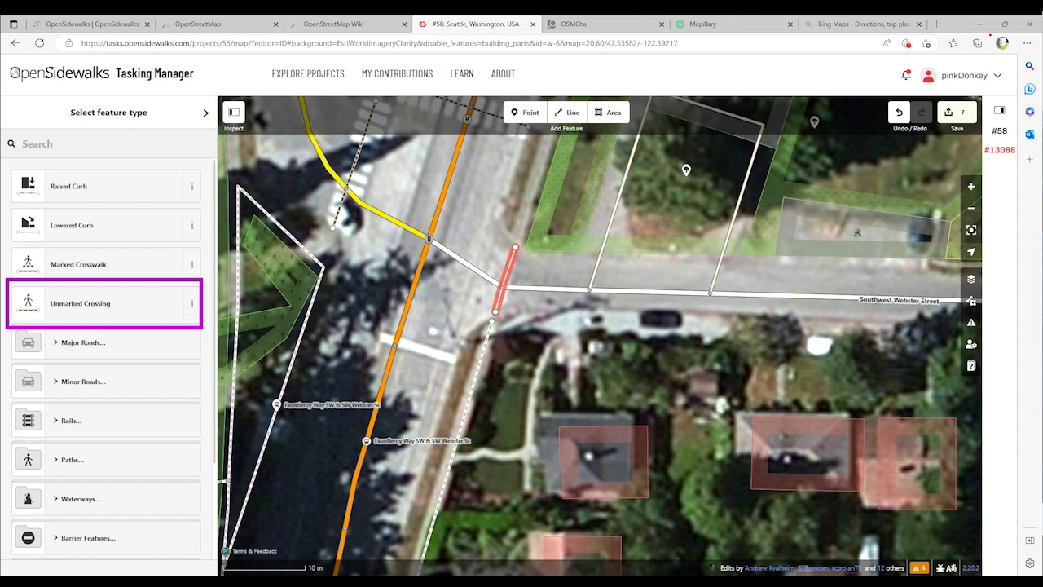
{"action": "left_click", "coordinate": [80, 303]}
{"action": "scroll", "coordinate": [106, 343], "scroll_direction": "down", "scroll_amount": 3}
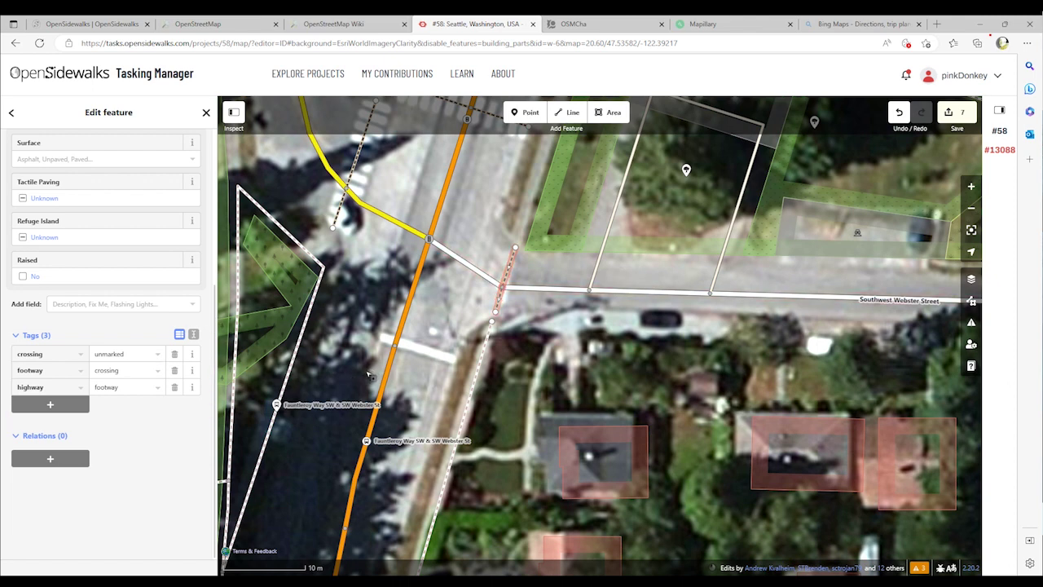
Step: Straighten the unmarked crossing line over Southwest Webster Street
{"action": "key", "text": "shift+F10"}
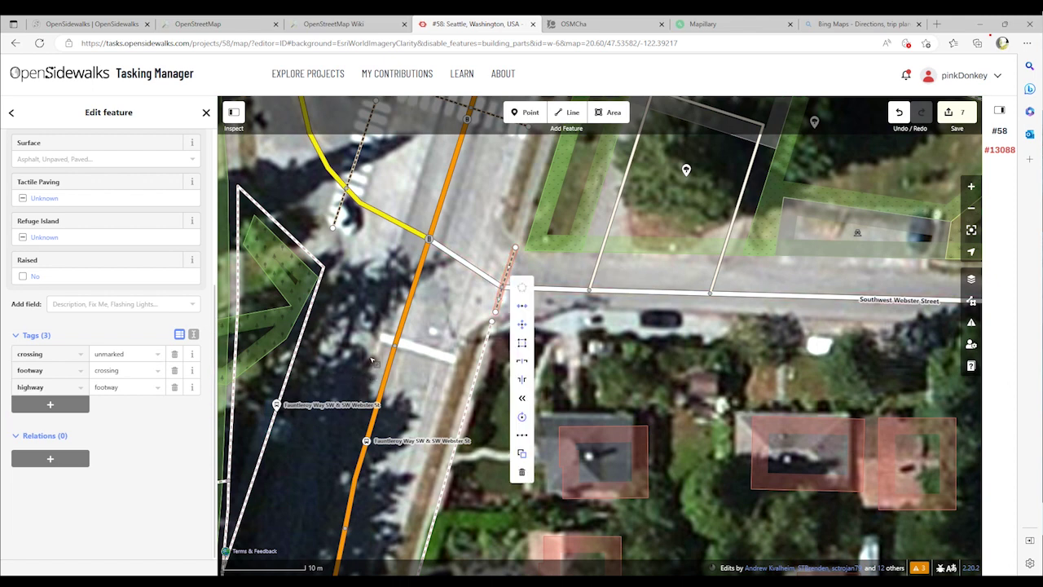
{"action": "key", "text": "Down"}
{"action": "key", "text": "Down"}
{"action": "key", "text": "Down"}
{"action": "key", "text": "Down"}
{"action": "key", "text": "Down"}
{"action": "key", "text": "Down"}
{"action": "key", "text": "Down"}
{"action": "key", "text": "Down"}
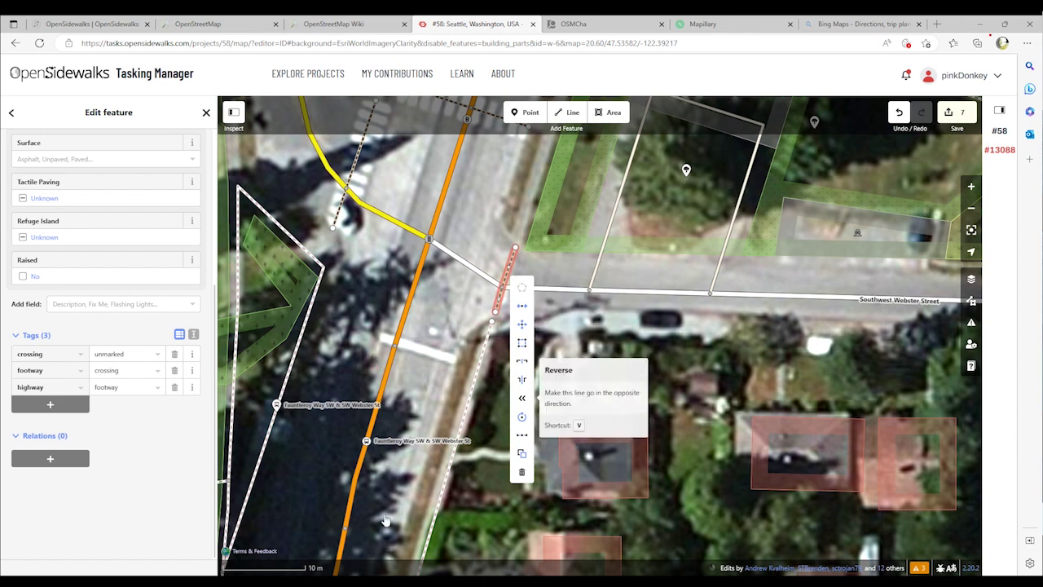
{"action": "key", "text": "Return"}
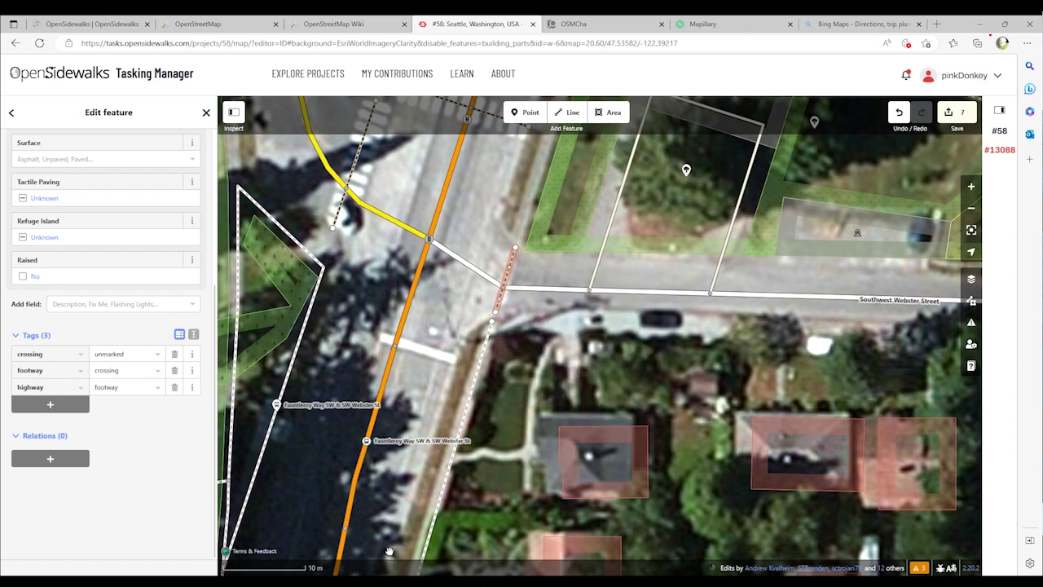
Step: Move the shared road node on the unmarked crossing slightly north and straighten the crossing line again
{"action": "left_click", "coordinate": [368, 375]}
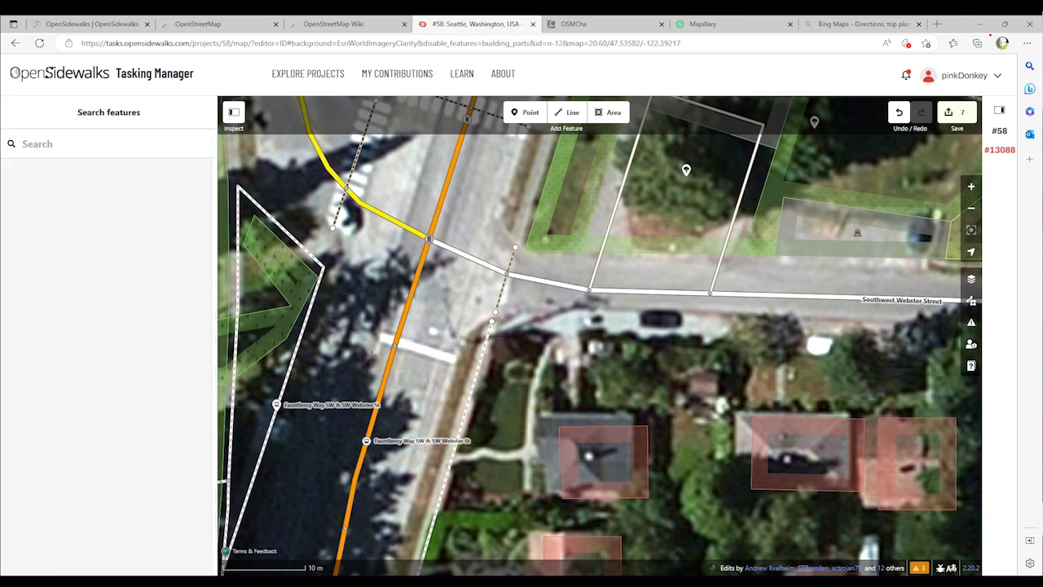
{"action": "left_click", "coordinate": [501, 293]}
{"action": "right_click", "coordinate": [503, 275]}
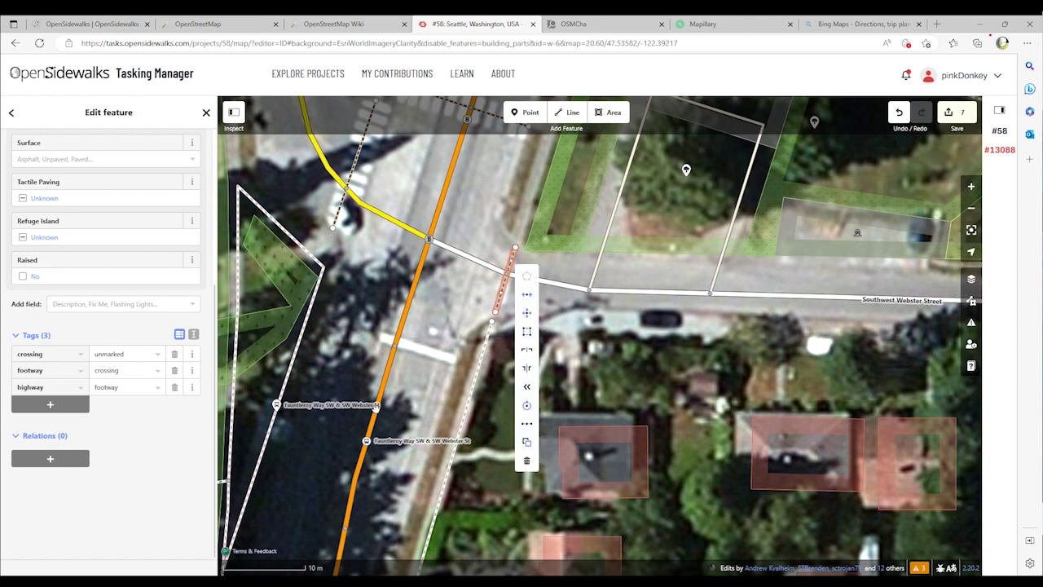
{"action": "left_click", "coordinate": [526, 423]}
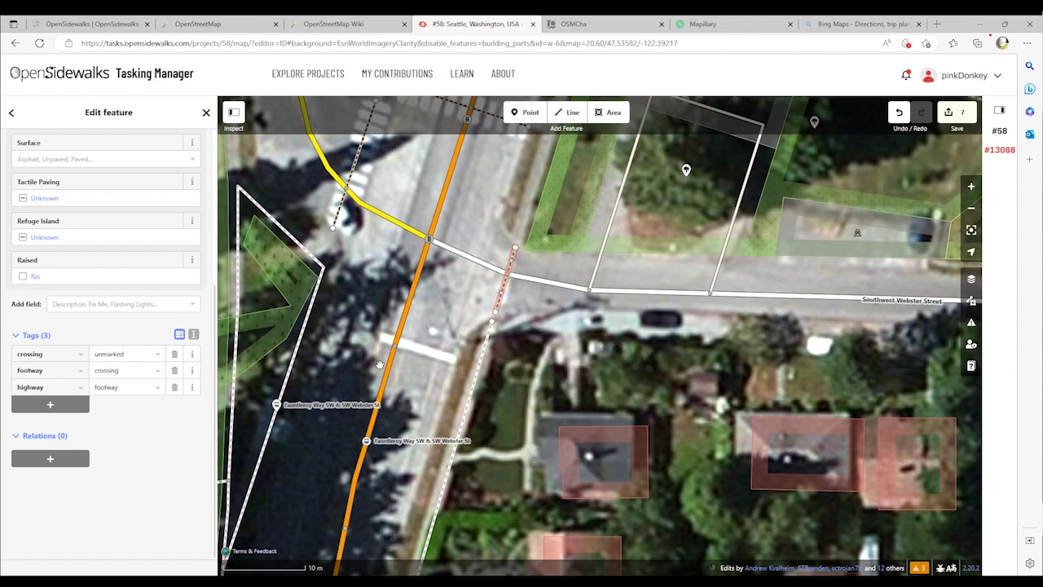
{"action": "left_click", "coordinate": [400, 385]}
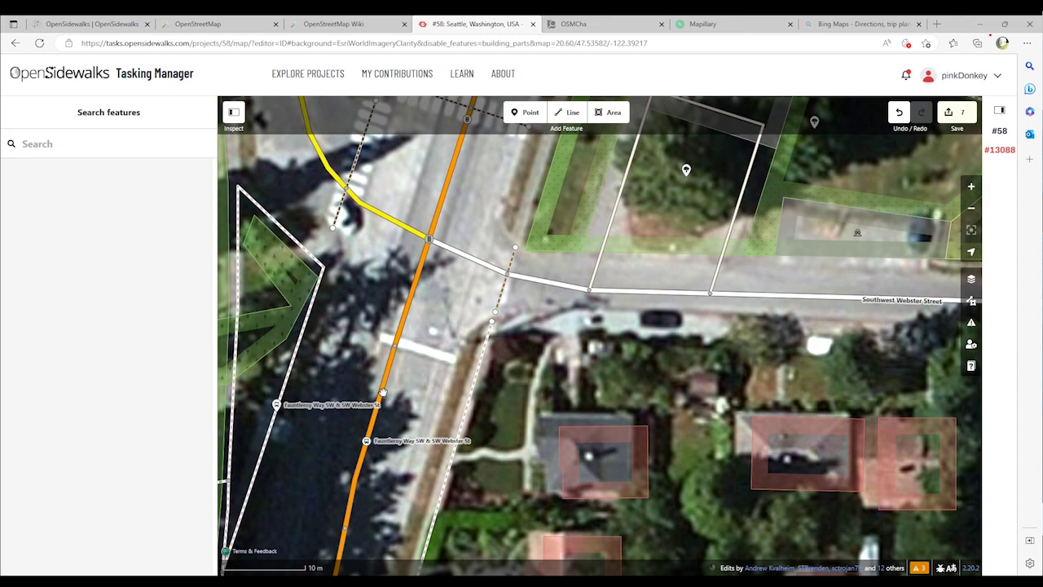
Step: Tag the shared nodes where the crosswalks meet Fauntleroy Way Southwest and 47th Avenue Southwest as Marked Crosswalk
{"action": "left_click_drag", "start_coordinate": [296, 420], "coordinate": [462, 571]}
{"action": "scroll", "coordinate": [470, 556], "scroll_direction": "up", "scroll_amount": 1}
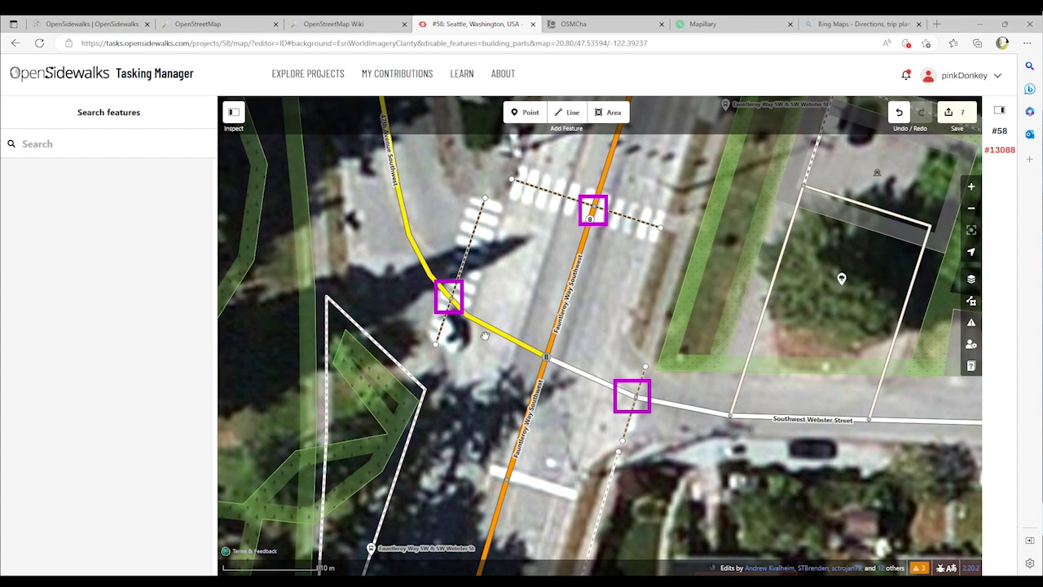
{"action": "left_click", "coordinate": [594, 206]}
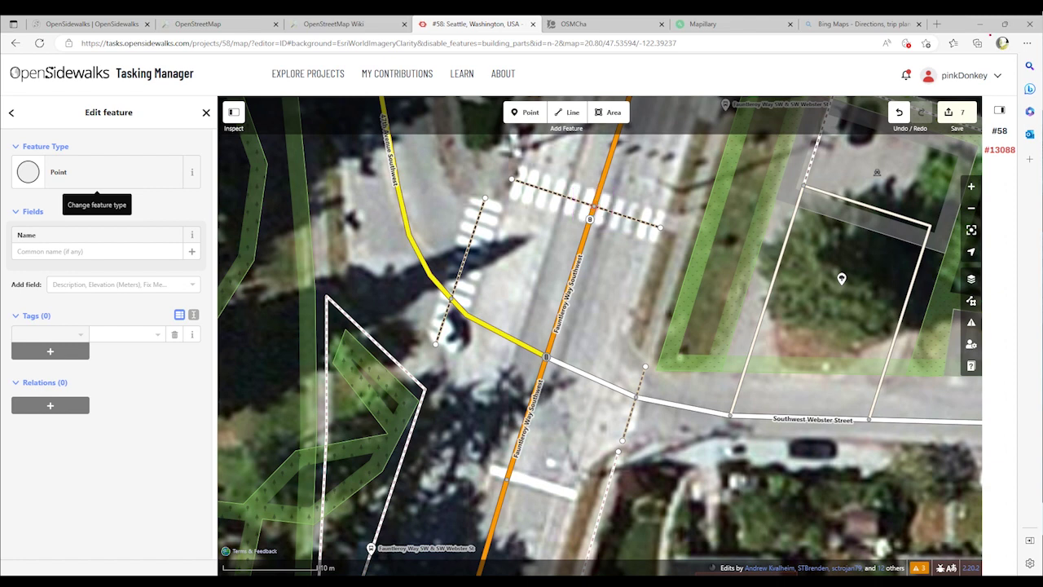
{"action": "left_click", "coordinate": [97, 172]}
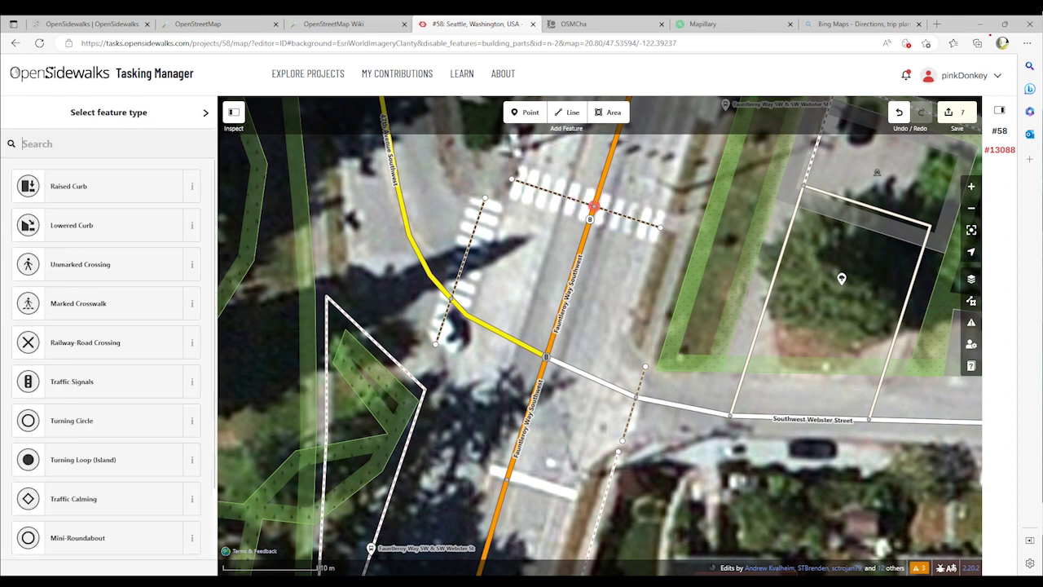
{"action": "left_click", "coordinate": [98, 303]}
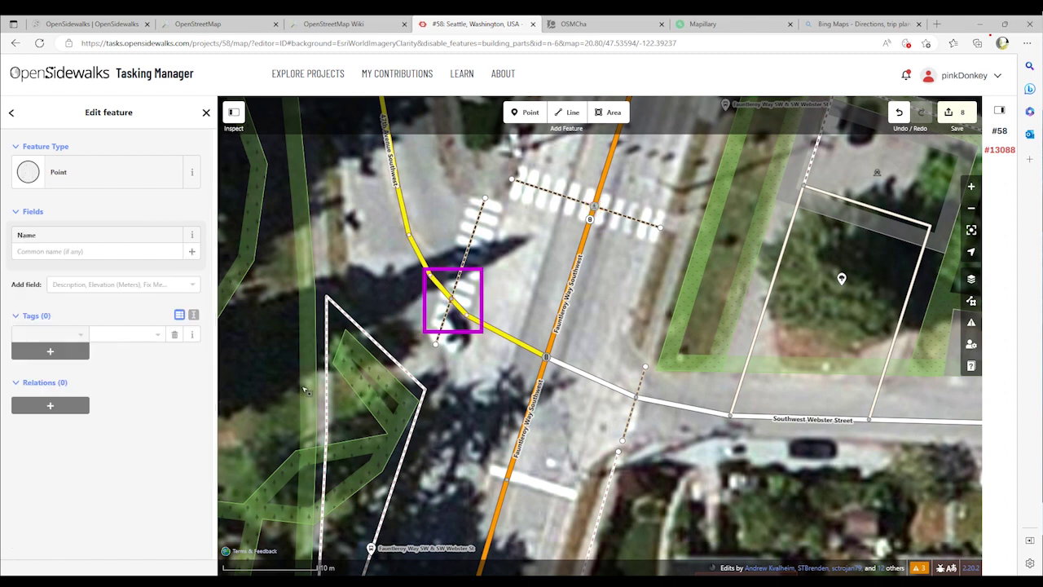
{"action": "left_click", "coordinate": [57, 172]}
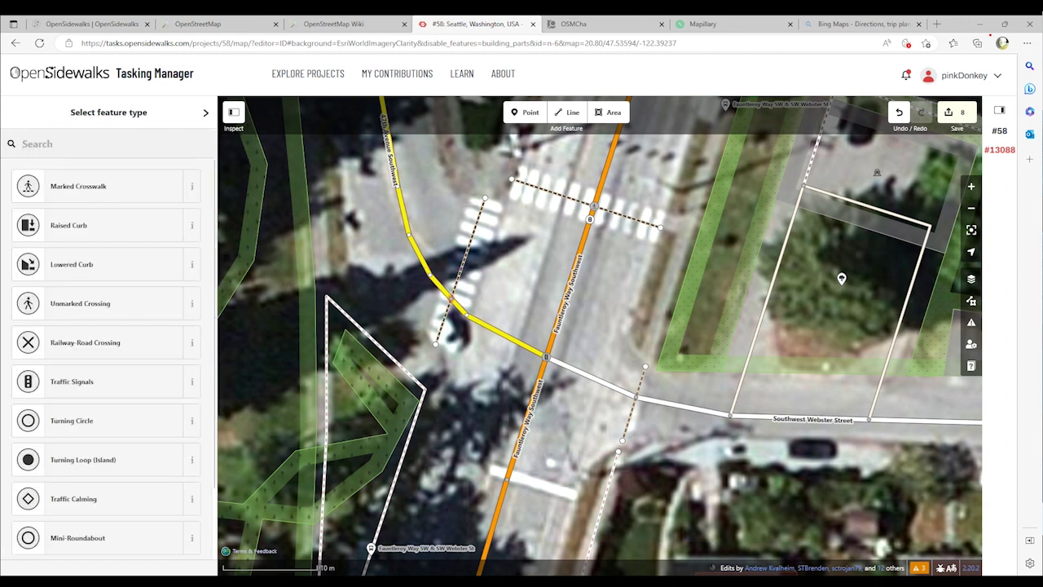
{"action": "left_click", "coordinate": [78, 186]}
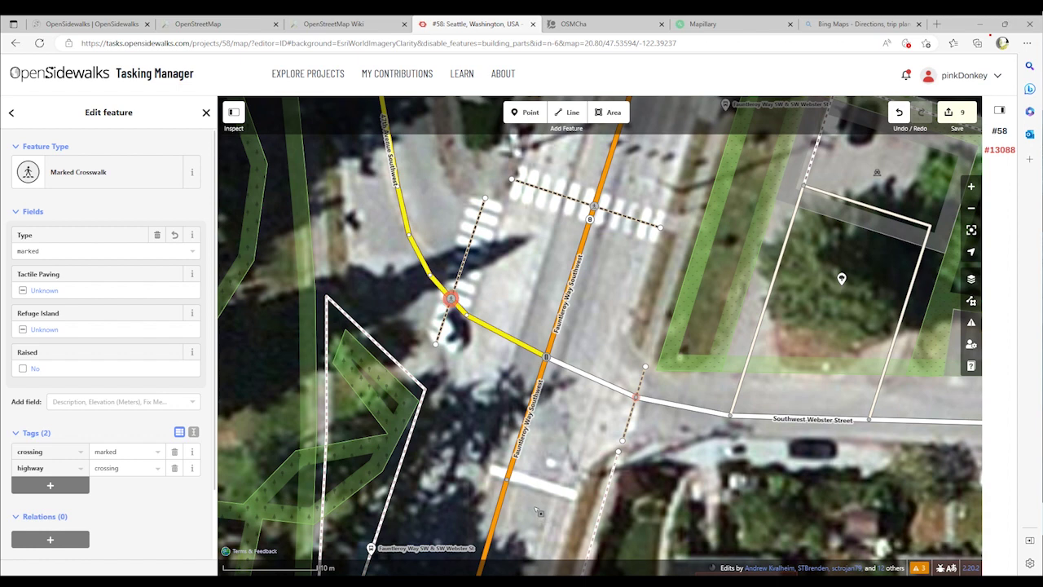
Step: Set the shared node where the crossing meets Southwest Webster Street to Unmarked Crossing and review its tags
{"action": "left_click", "coordinate": [636, 397]}
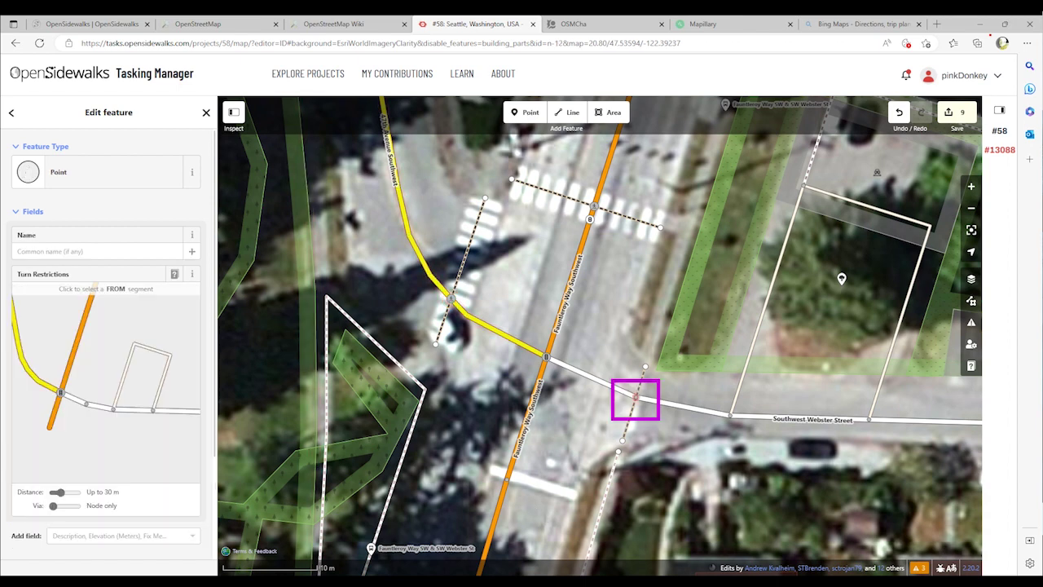
{"action": "left_click", "coordinate": [97, 174]}
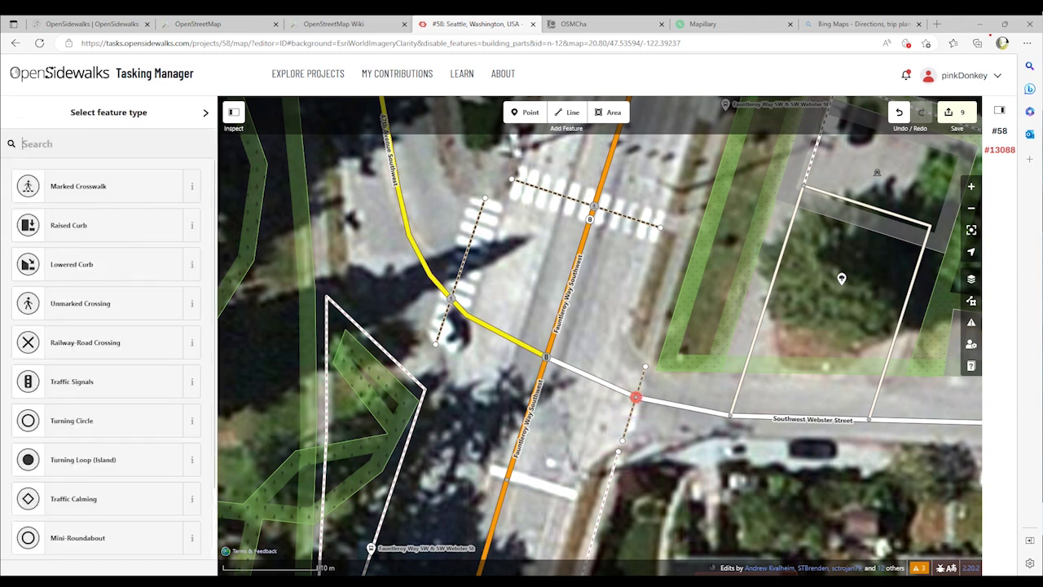
{"action": "left_click", "coordinate": [80, 303]}
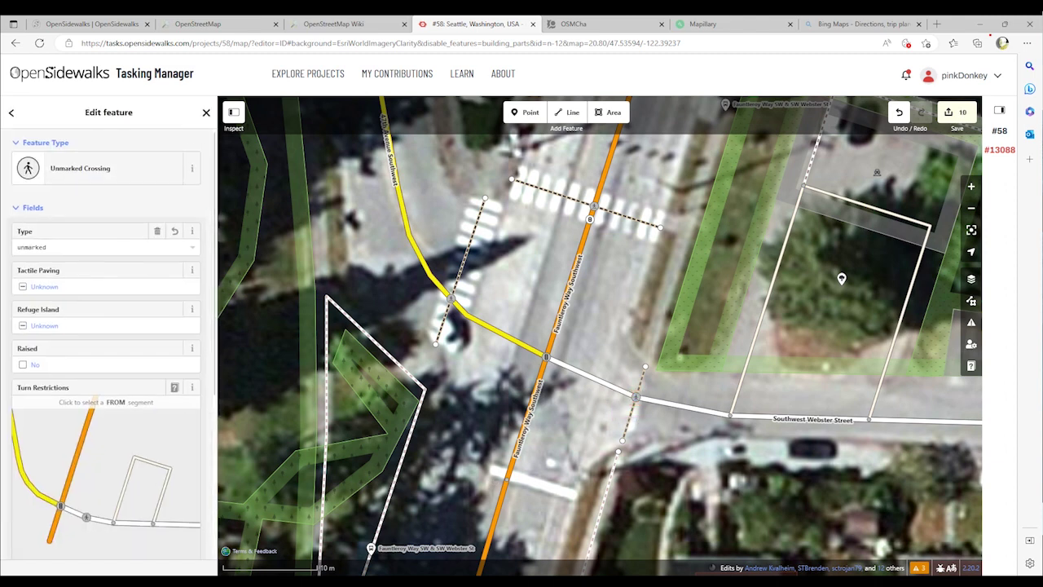
{"action": "scroll", "coordinate": [106, 367], "scroll_direction": "down", "scroll_amount": 3}
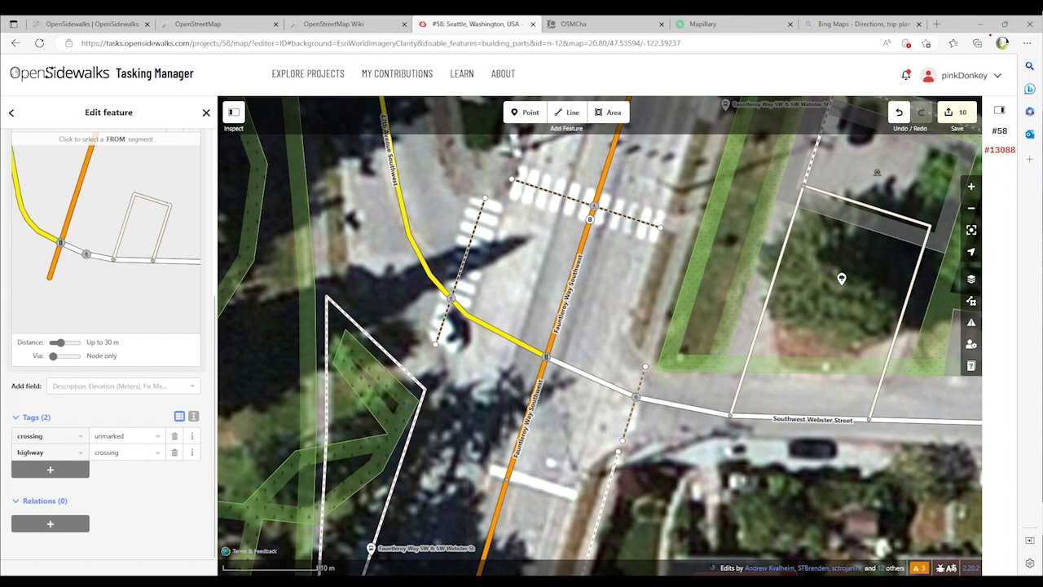
{"action": "key", "text": "Escape"}
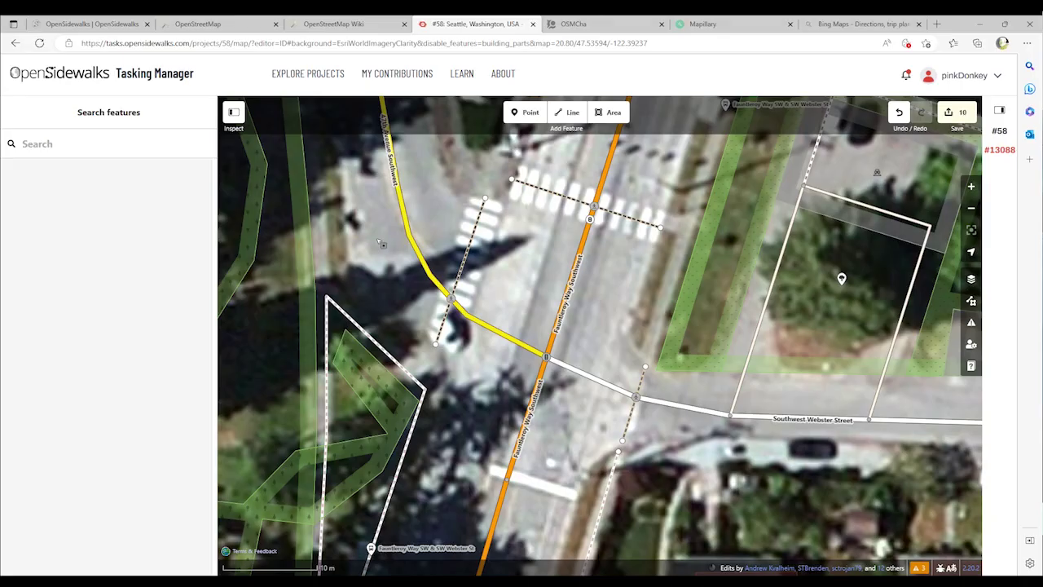
Step: Select the four end nodes of the two marked crosswalks together and tag them as Lowered Curb
{"action": "left_click", "coordinate": [381, 240]}
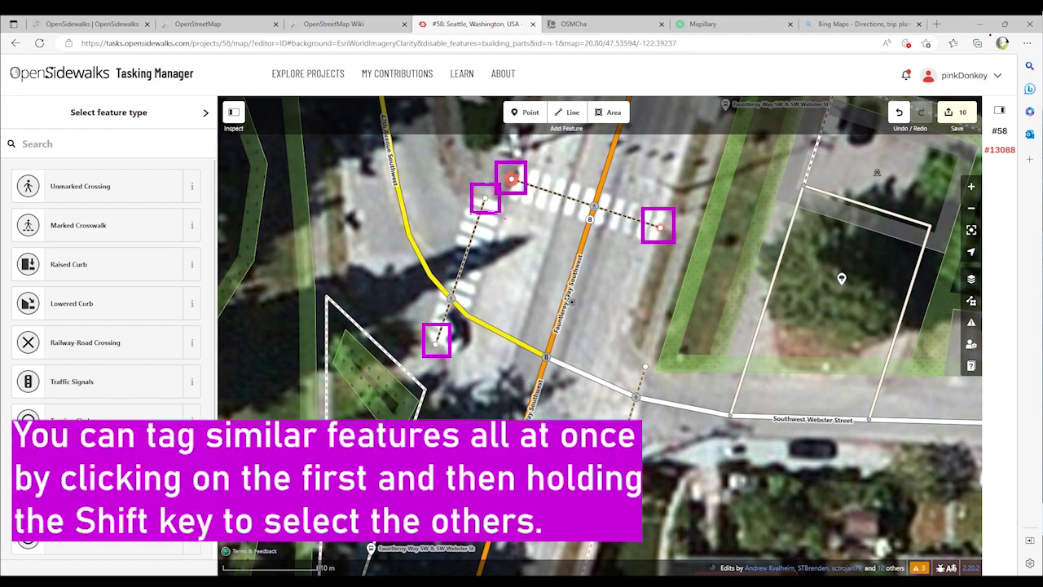
{"action": "left_click", "coordinate": [660, 226], "text": "shift"}
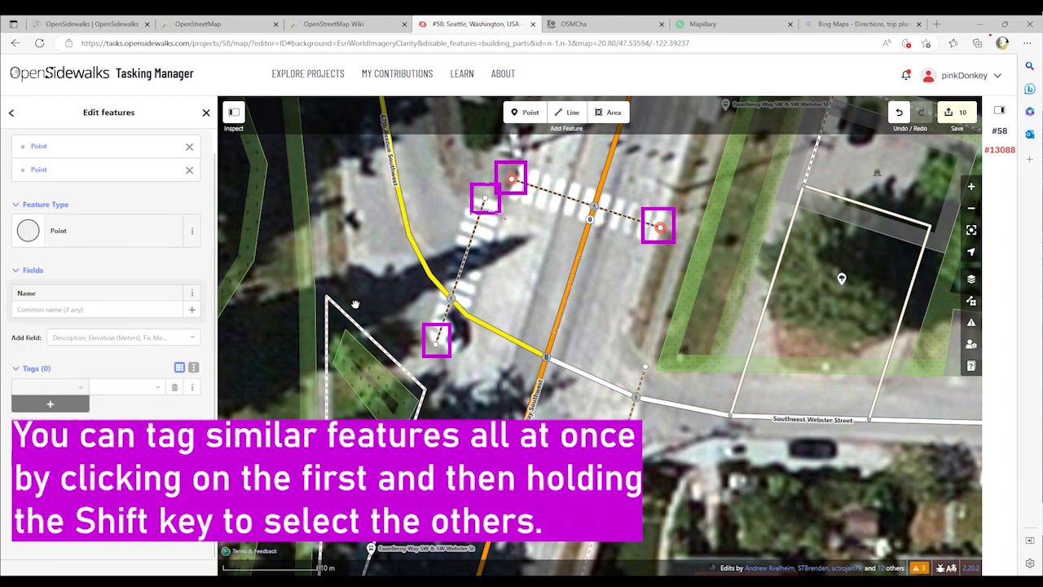
{"action": "left_click", "coordinate": [485, 197], "text": "shift"}
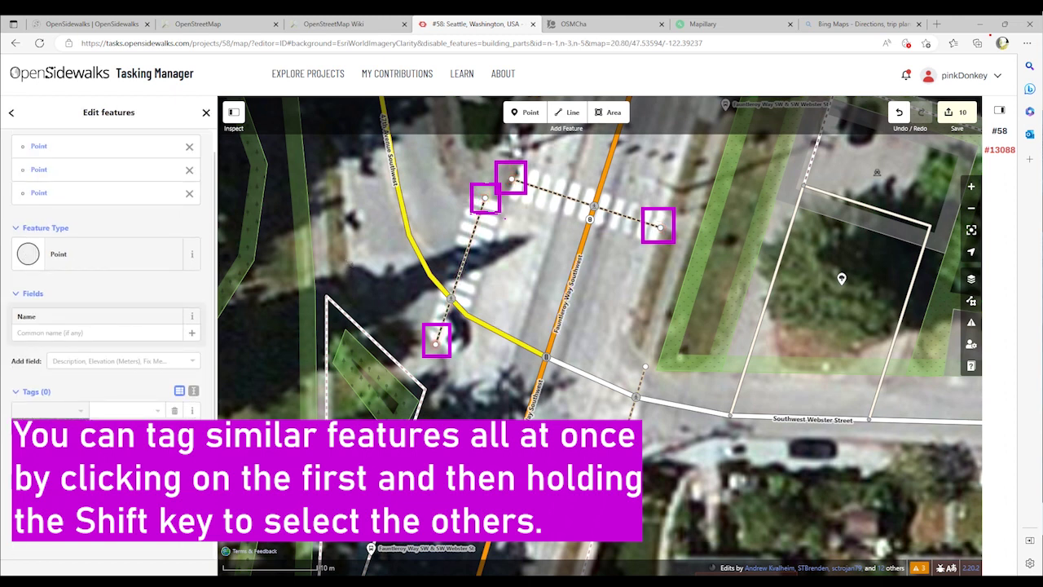
{"action": "left_click", "coordinate": [436, 344], "text": "shift"}
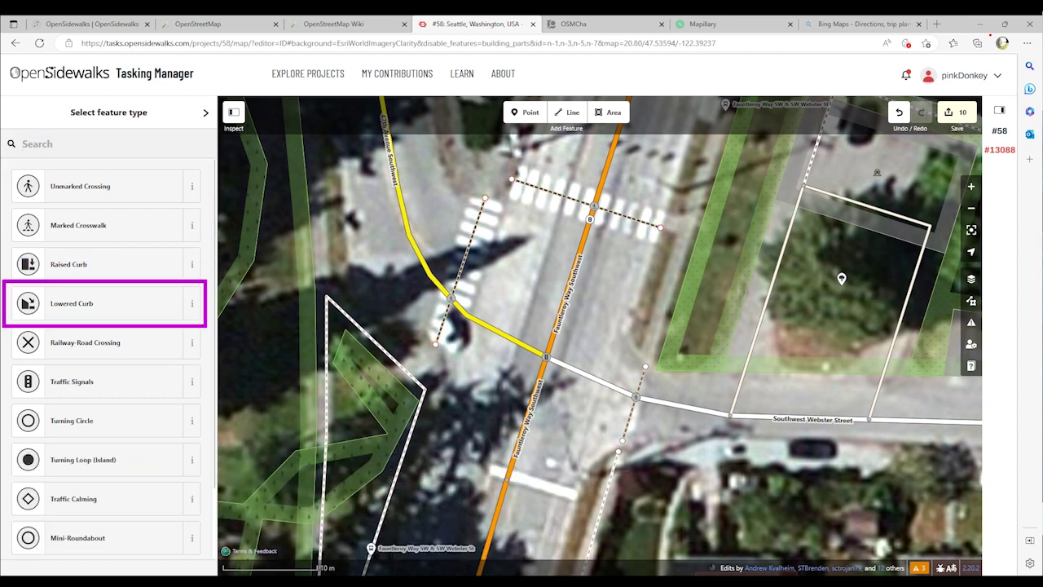
{"action": "left_click", "coordinate": [97, 303]}
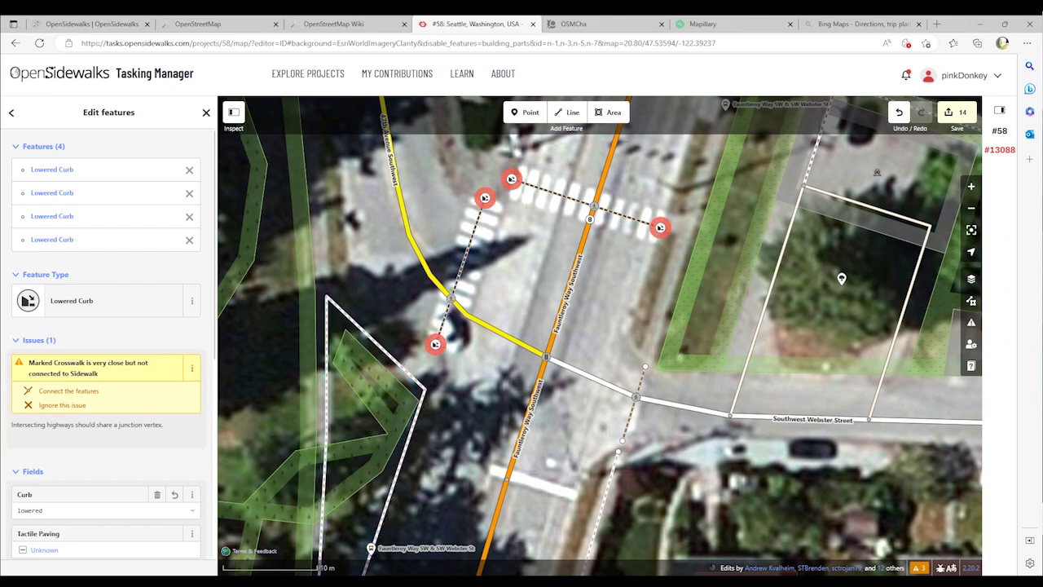
{"action": "key", "text": "ctrl+z"}
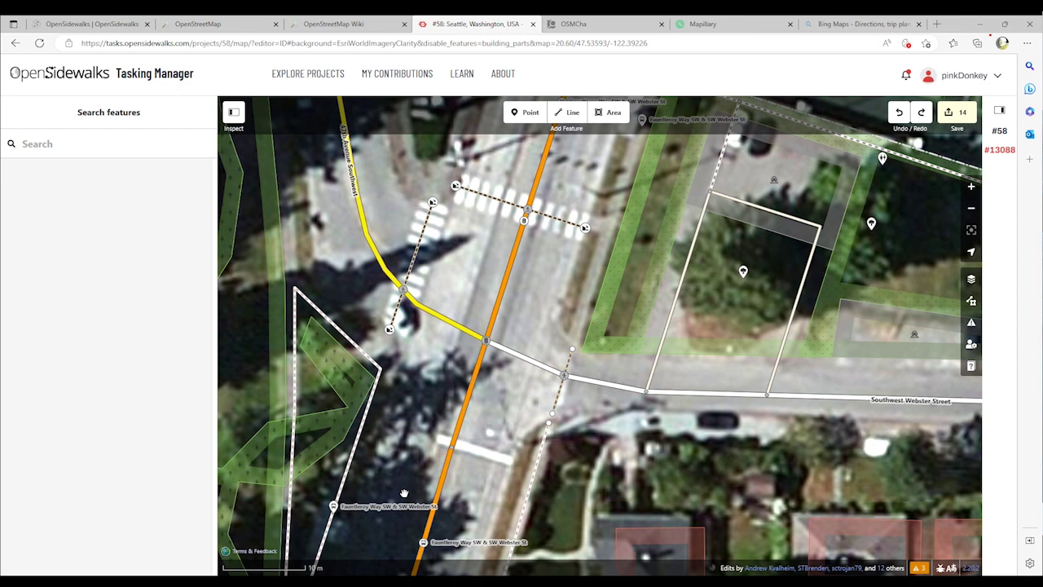
Step: Select both end nodes of the unmarked crossing over Southwest Webster Street, tag them as Raised Curb and review their tags
{"action": "left_click", "coordinate": [403, 493]}
{"action": "key", "text": "Escape"}
{"action": "left_click", "coordinate": [459, 454]}
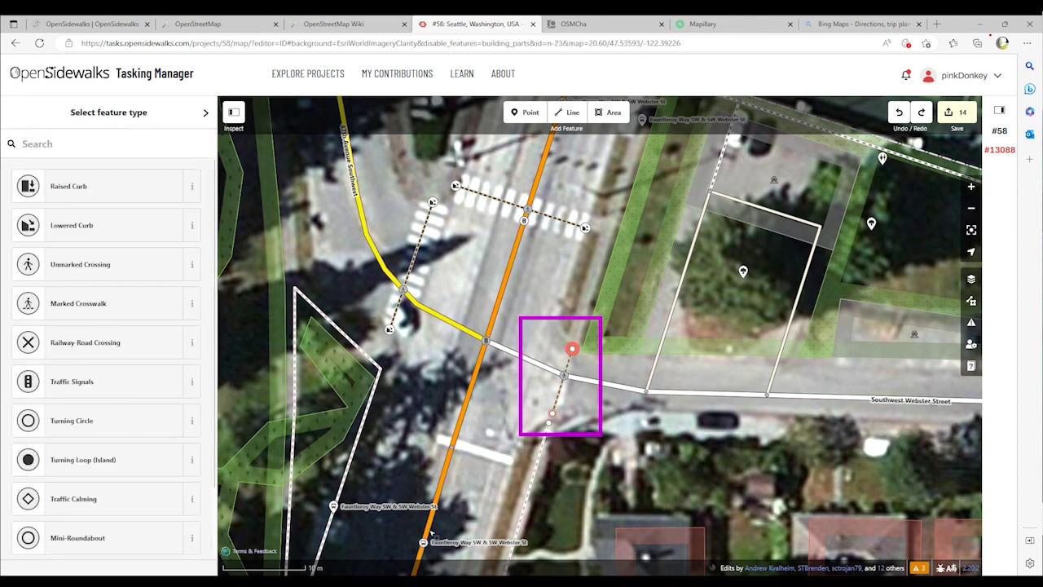
{"action": "left_click", "coordinate": [553, 413], "text": "shift"}
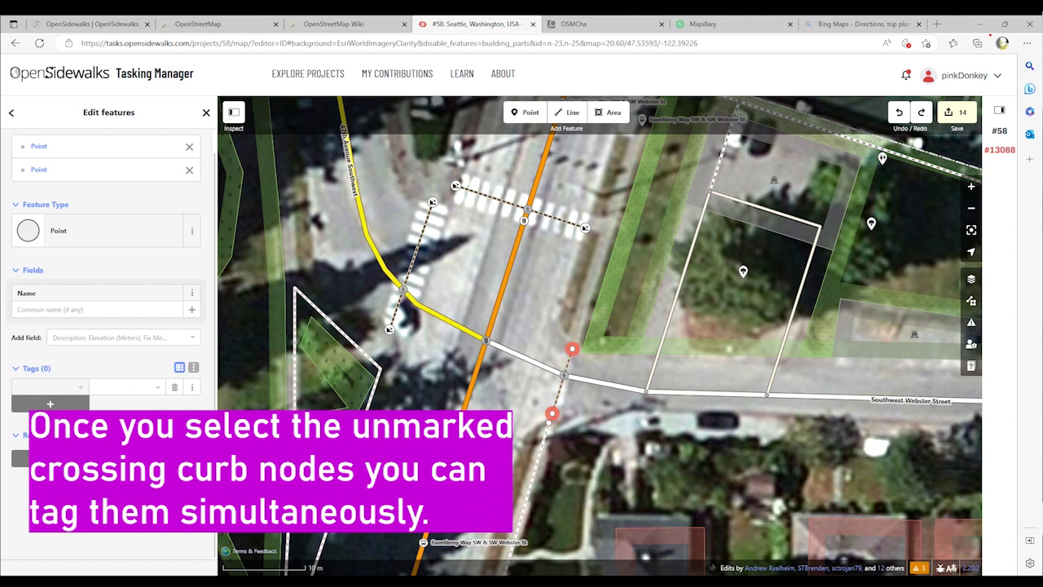
{"action": "left_click", "coordinate": [82, 231]}
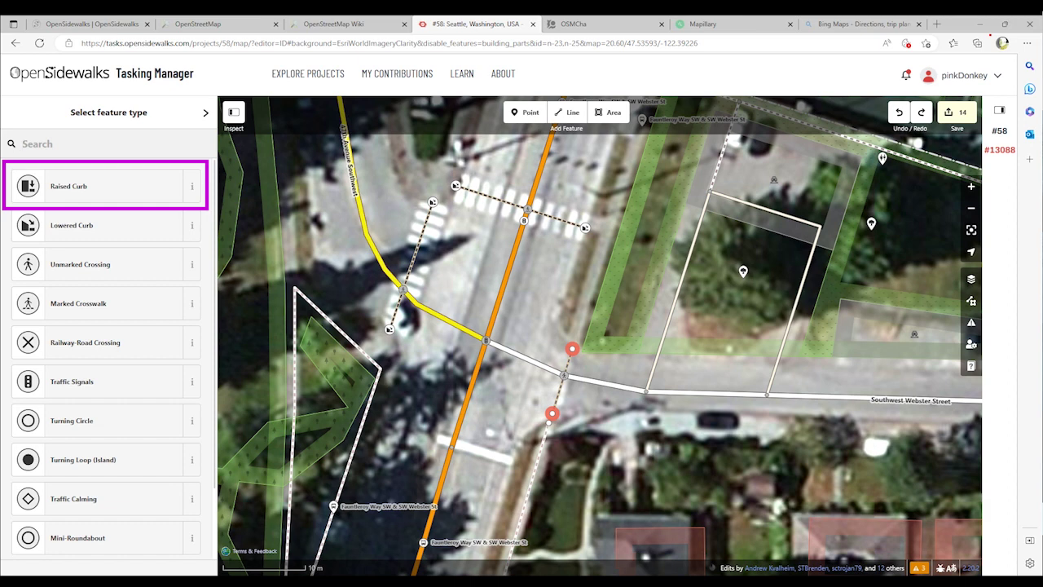
{"action": "key", "text": "Return"}
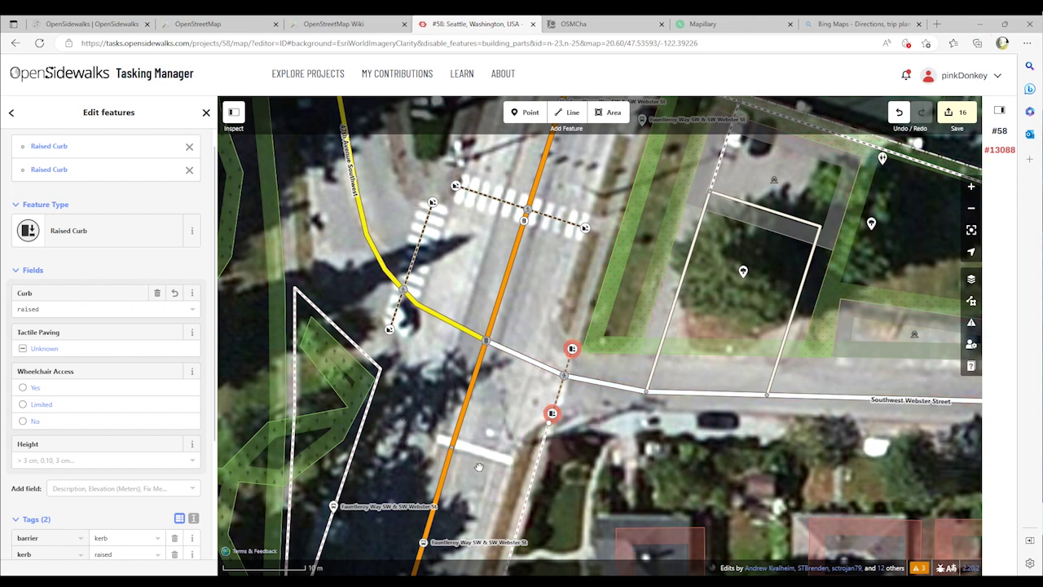
{"action": "scroll", "coordinate": [192, 332], "scroll_direction": "down", "scroll_amount": 3}
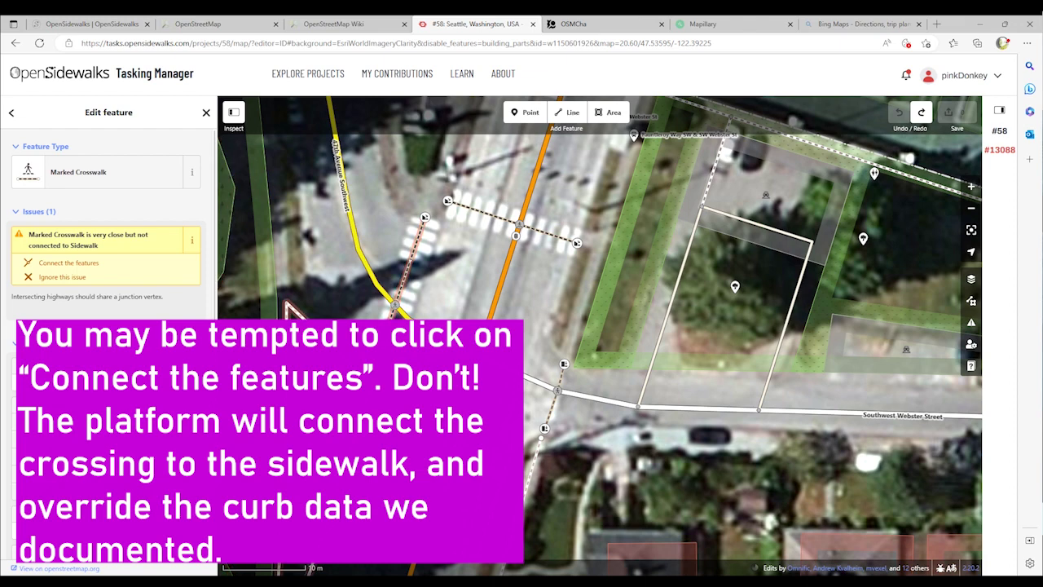
Step: Inspect the issue on the sidewalk west of Fauntleroy Way Southwest and read the task rules for mapping sidewalks and links
{"action": "left_click", "coordinate": [286, 303]}
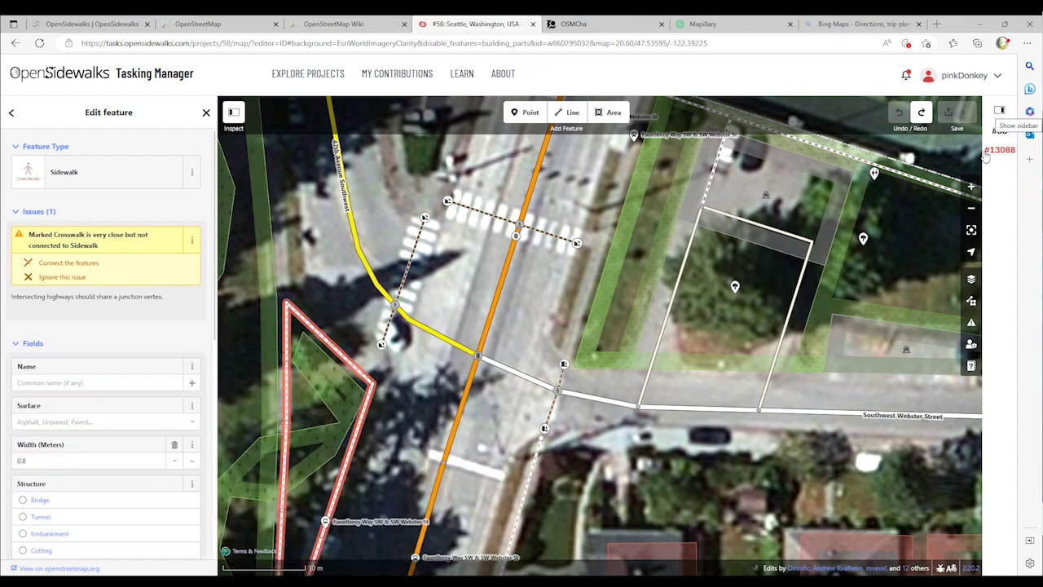
{"action": "left_click", "coordinate": [985, 158]}
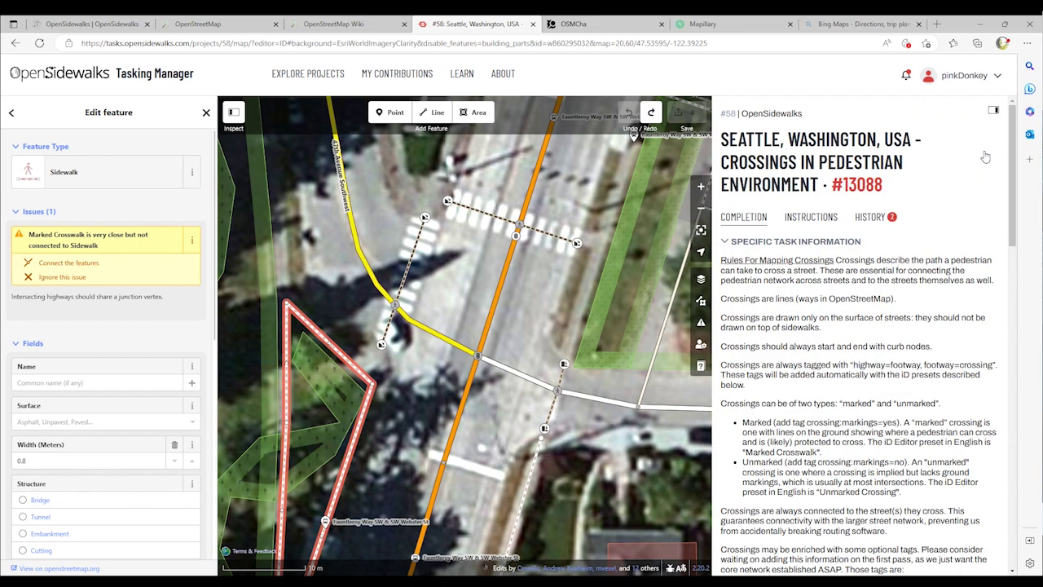
{"action": "scroll", "coordinate": [788, 558], "scroll_direction": "down", "scroll_amount": 5}
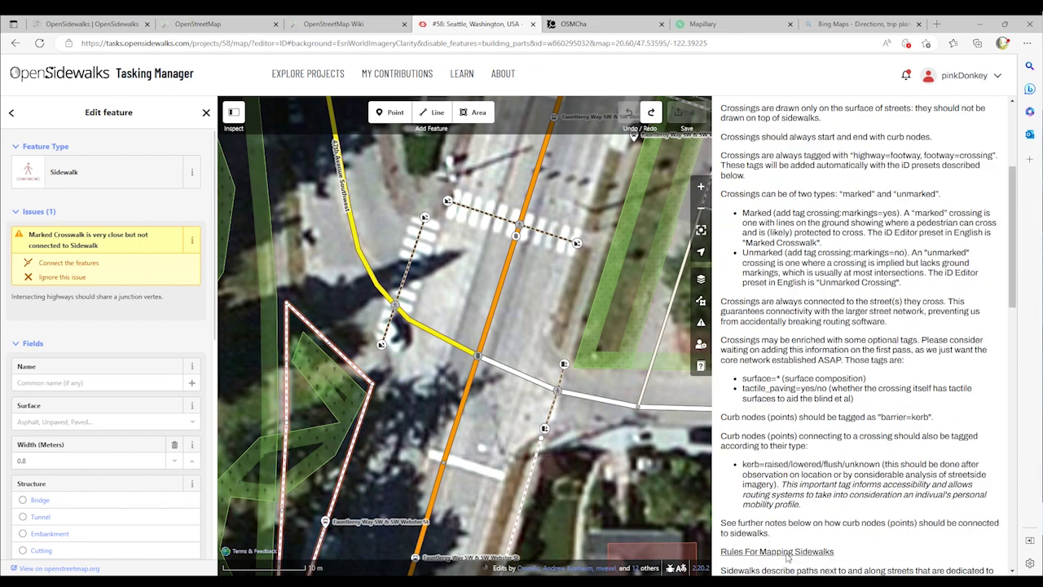
{"action": "scroll", "coordinate": [787, 557], "scroll_direction": "down", "scroll_amount": 9}
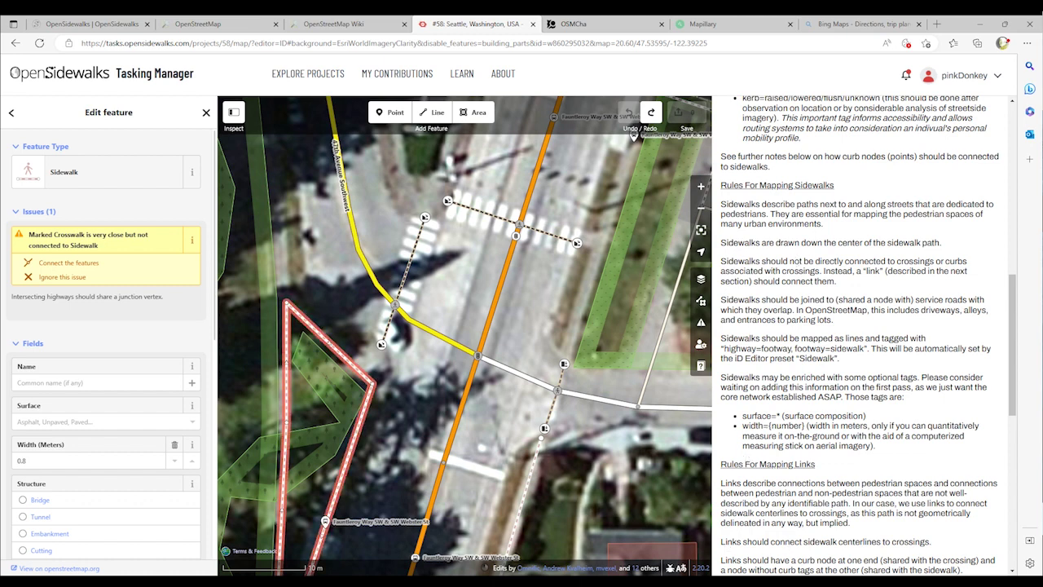
{"action": "scroll", "coordinate": [744, 442], "scroll_direction": "down", "scroll_amount": 2}
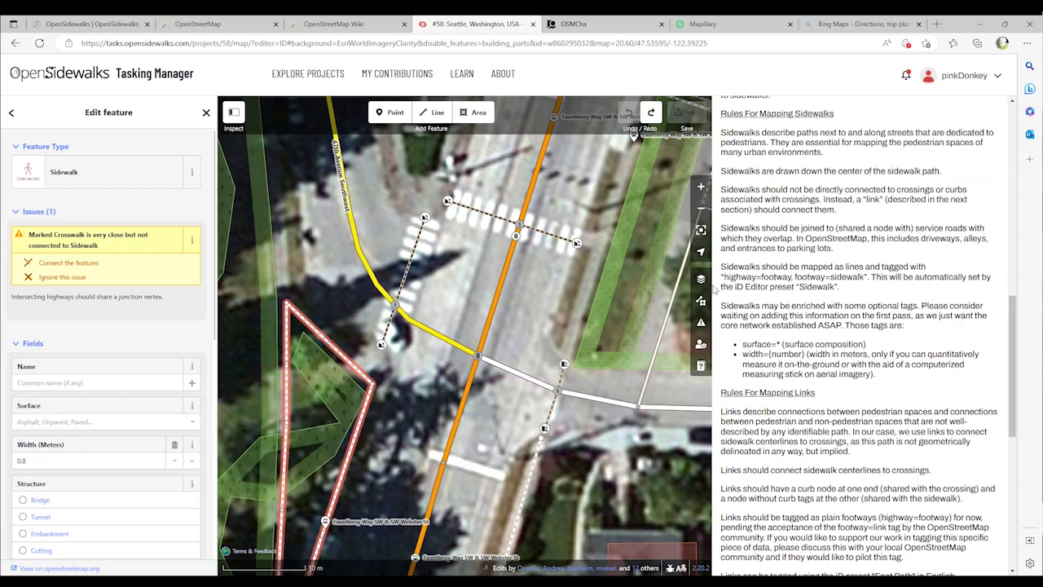
{"action": "scroll", "coordinate": [821, 563], "scroll_direction": "down", "scroll_amount": 2}
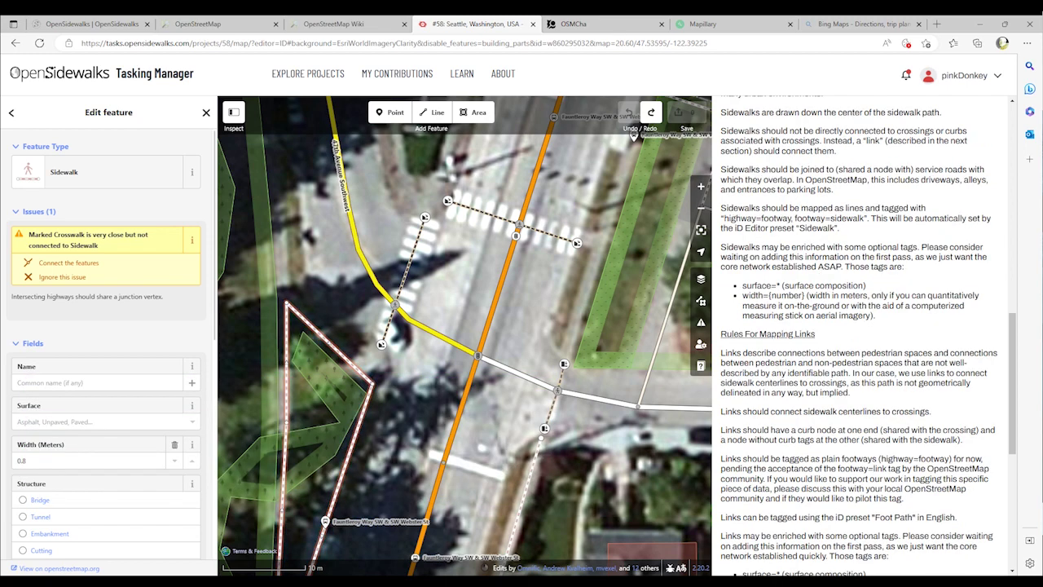
{"action": "scroll", "coordinate": [821, 563], "scroll_direction": "down", "scroll_amount": 2}
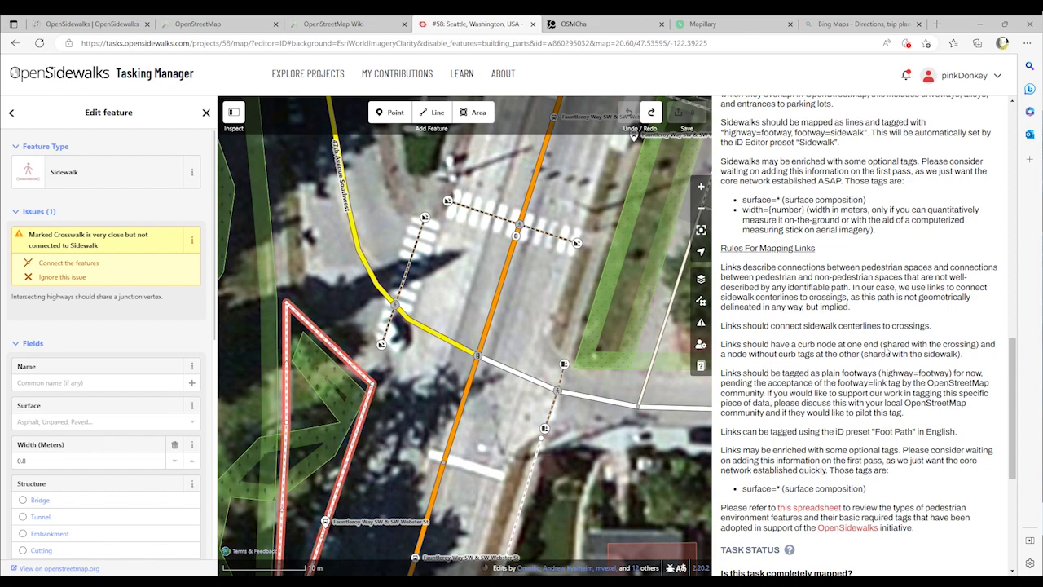
{"action": "scroll", "coordinate": [923, 283], "scroll_direction": "up", "scroll_amount": 10}
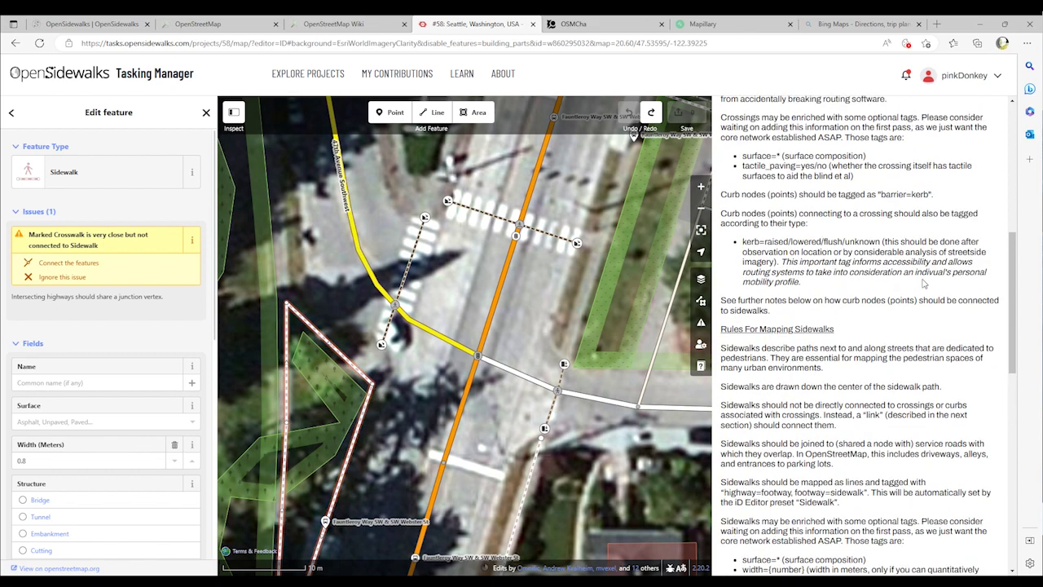
{"action": "scroll", "coordinate": [923, 283], "scroll_direction": "up", "scroll_amount": 1}
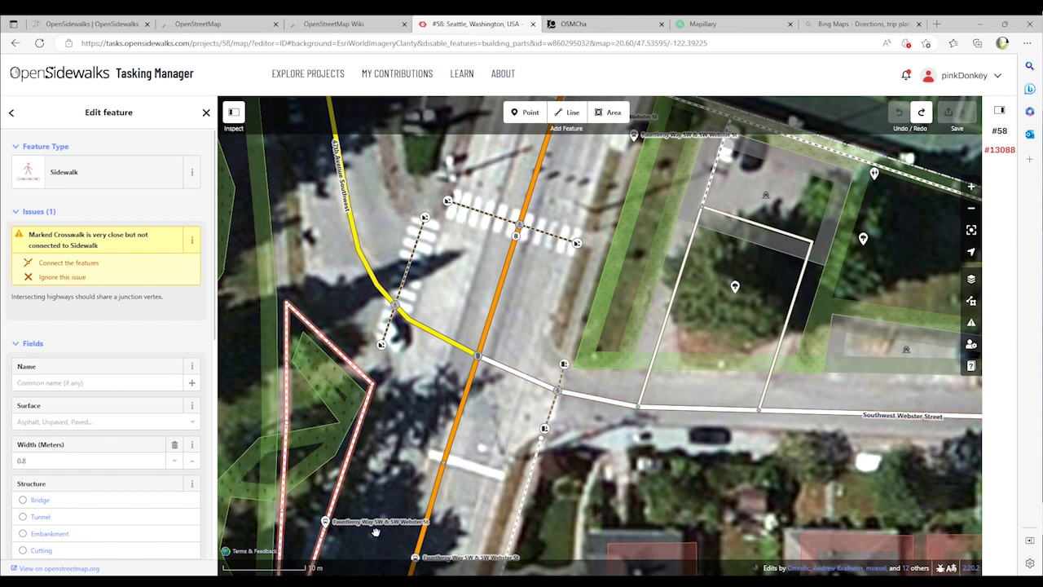
Step: Draw a link line from the lowered curb node at the 47th Avenue Southwest crosswalk's south end to the adjacent sidewalk centre line
{"action": "left_click_drag", "start_coordinate": [376, 531], "coordinate": [460, 522]}
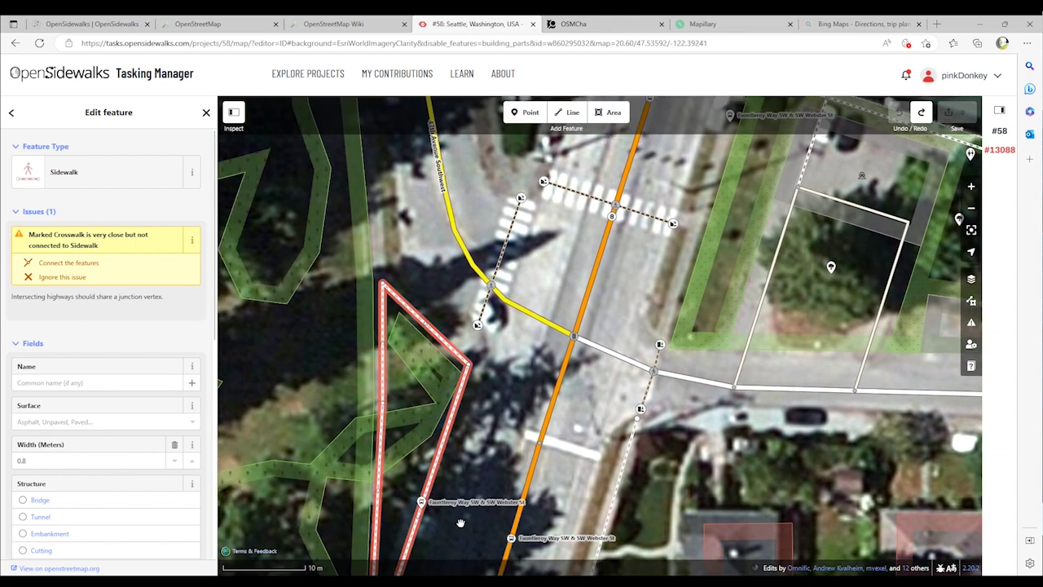
{"action": "scroll", "coordinate": [461, 522], "scroll_direction": "up", "scroll_amount": 5}
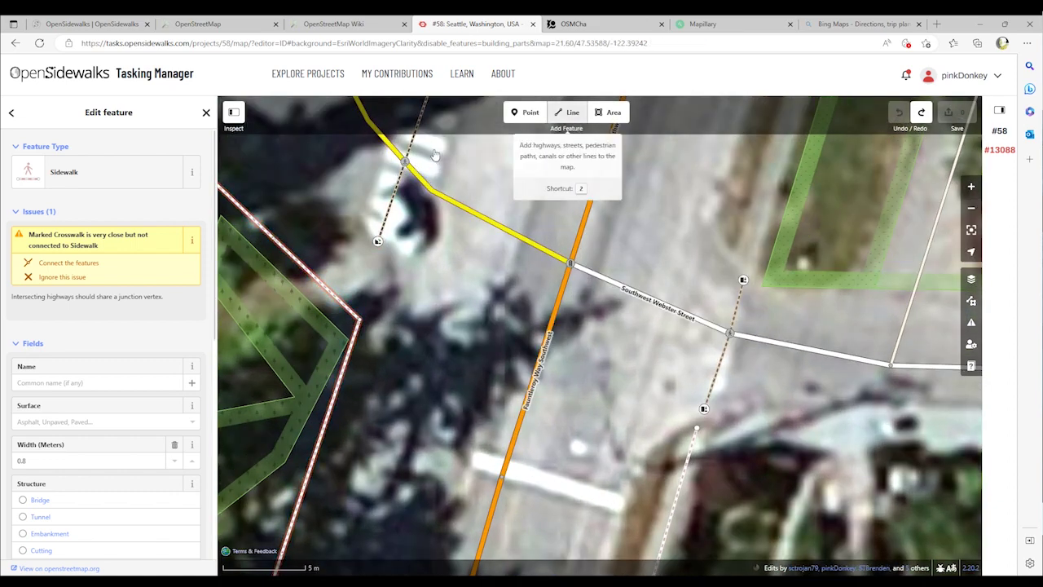
{"action": "key", "text": "2"}
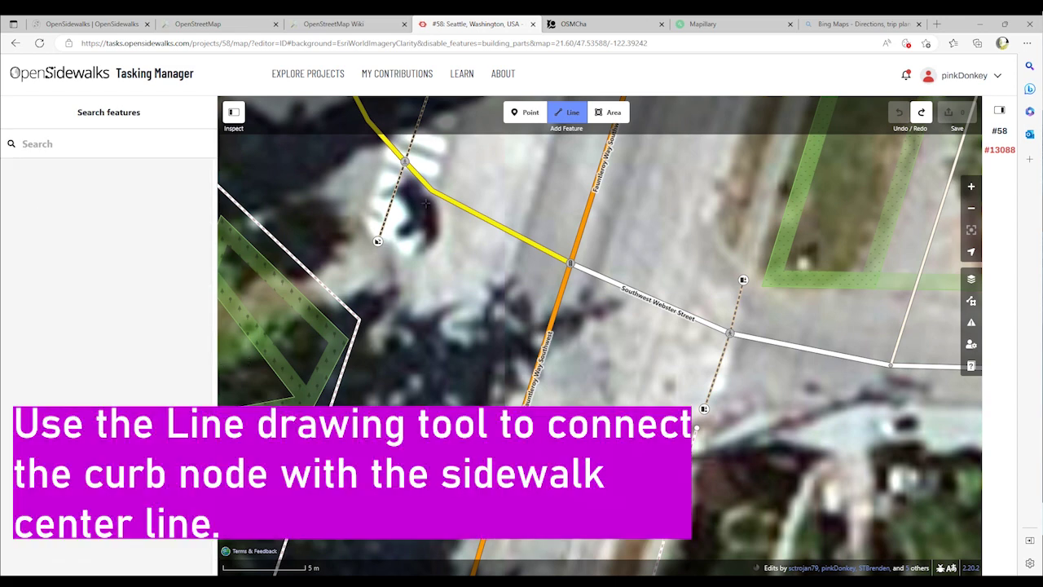
{"action": "left_click", "coordinate": [430, 190]}
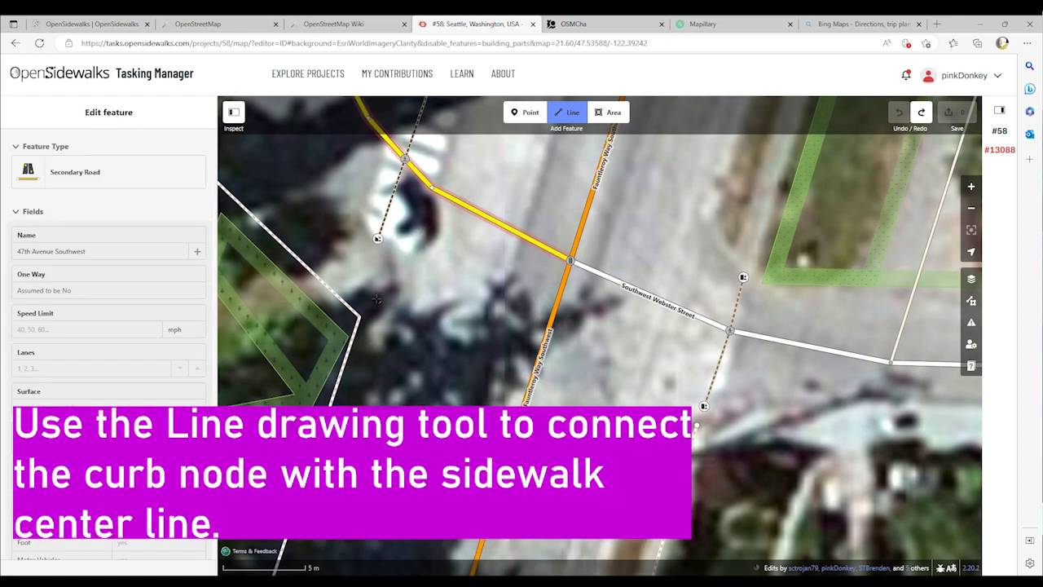
{"action": "key", "text": "Escape"}
{"action": "key", "text": "2"}
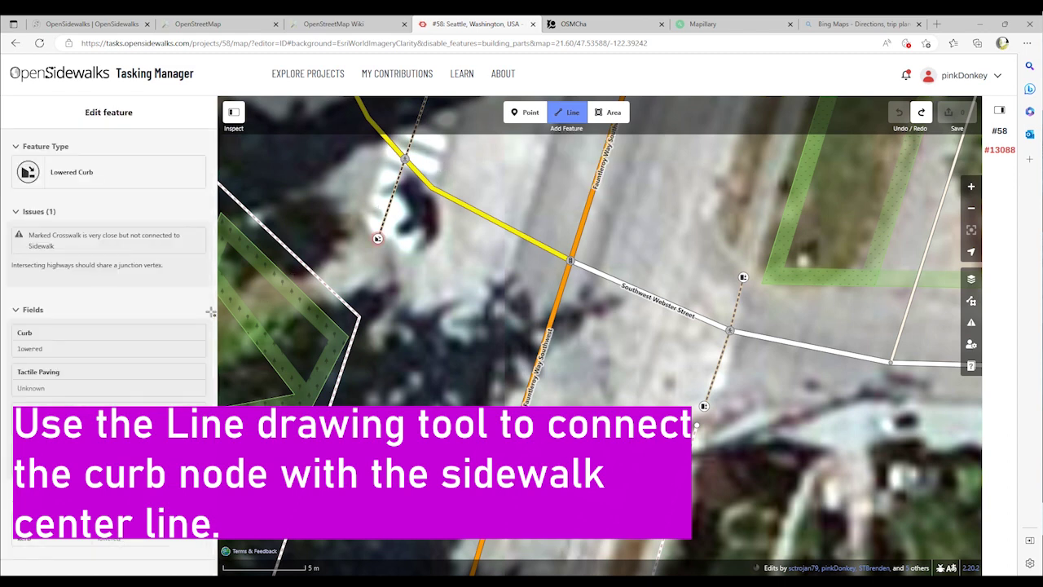
{"action": "left_click", "coordinate": [377, 238]}
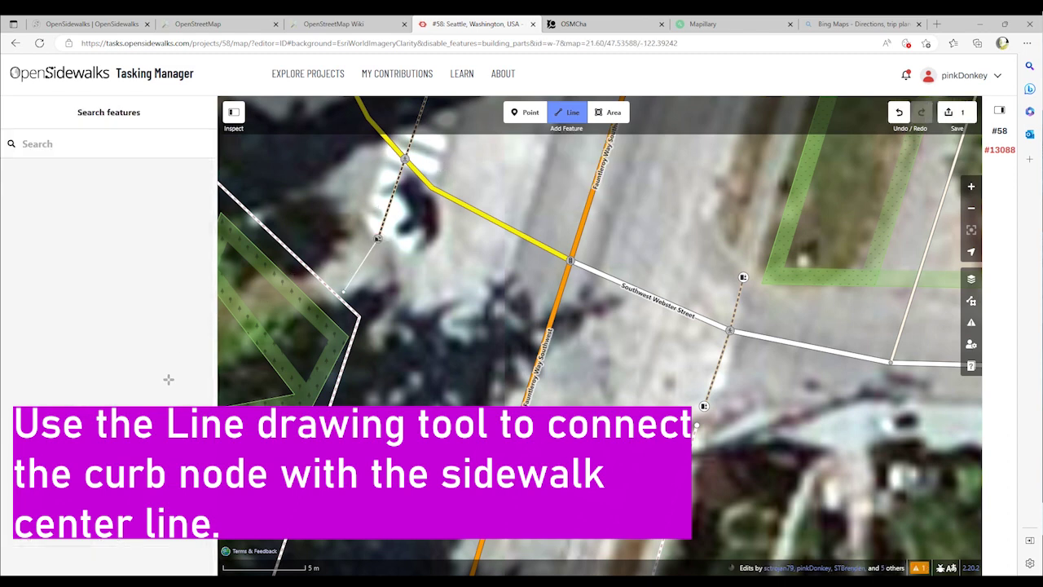
{"action": "key", "text": "Return"}
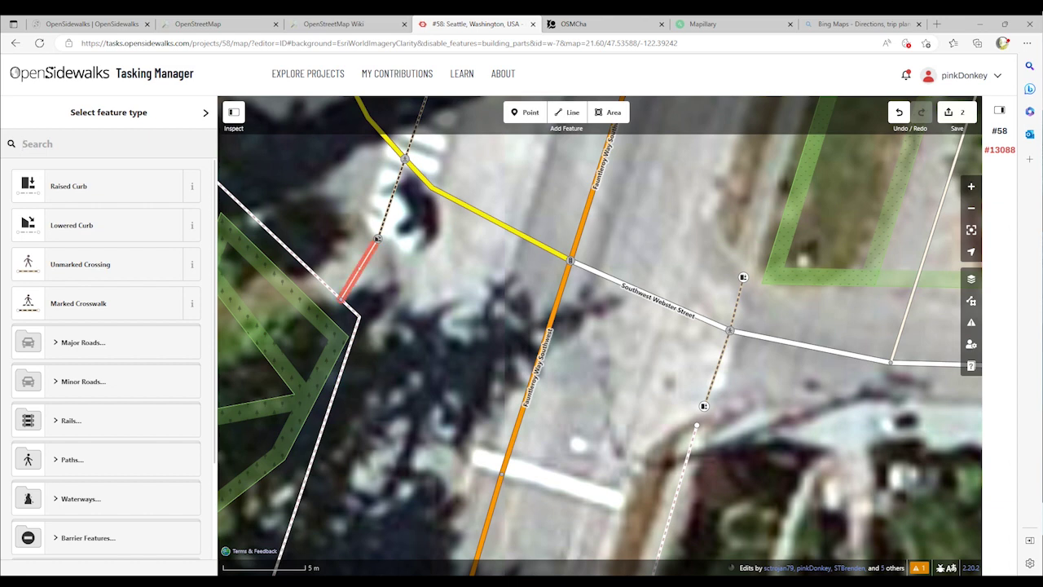
Step: Set the new link line's feature type to Foot Path and review its tags
{"action": "left_click", "coordinate": [196, 346]}
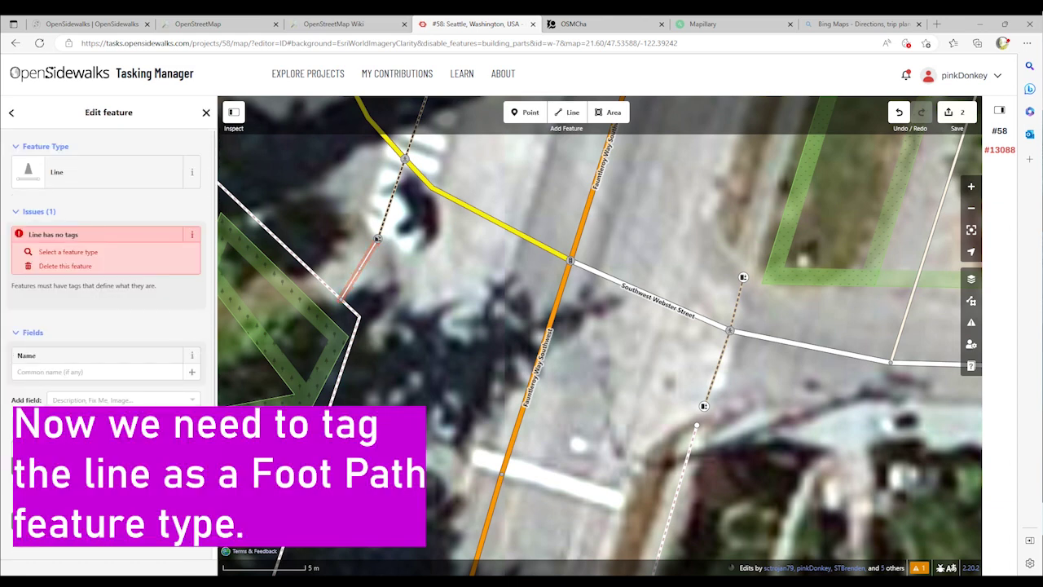
{"action": "left_click", "coordinate": [98, 173]}
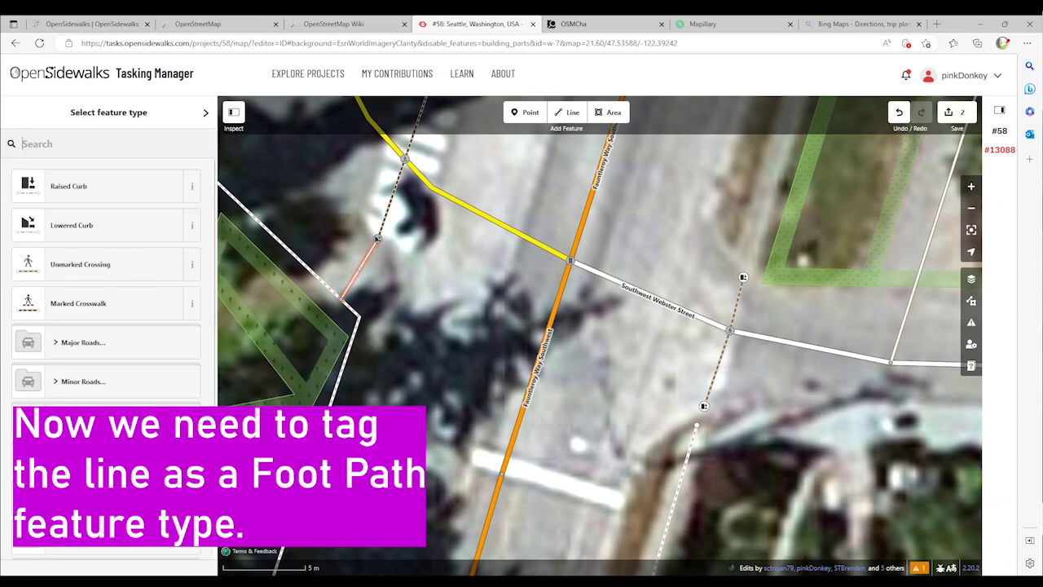
{"action": "left_click", "coordinate": [124, 459]}
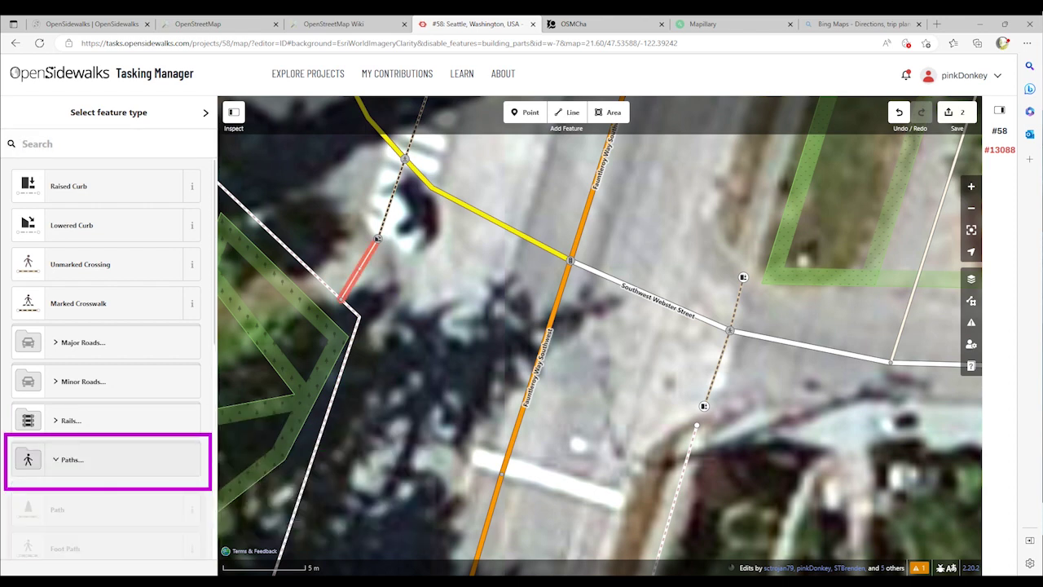
{"action": "scroll", "coordinate": [106, 359], "scroll_direction": "down", "scroll_amount": 2}
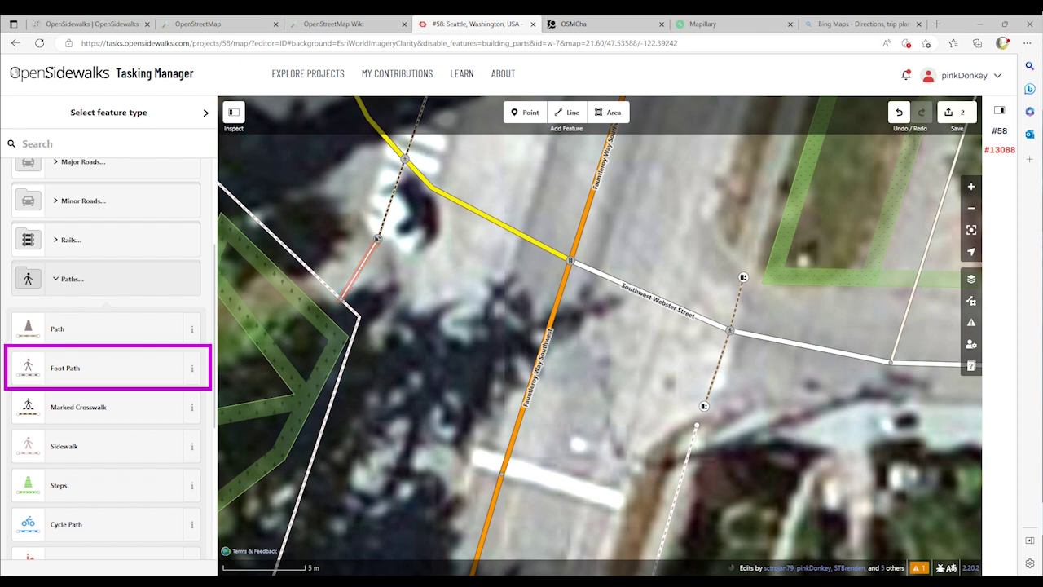
{"action": "left_click", "coordinate": [106, 368]}
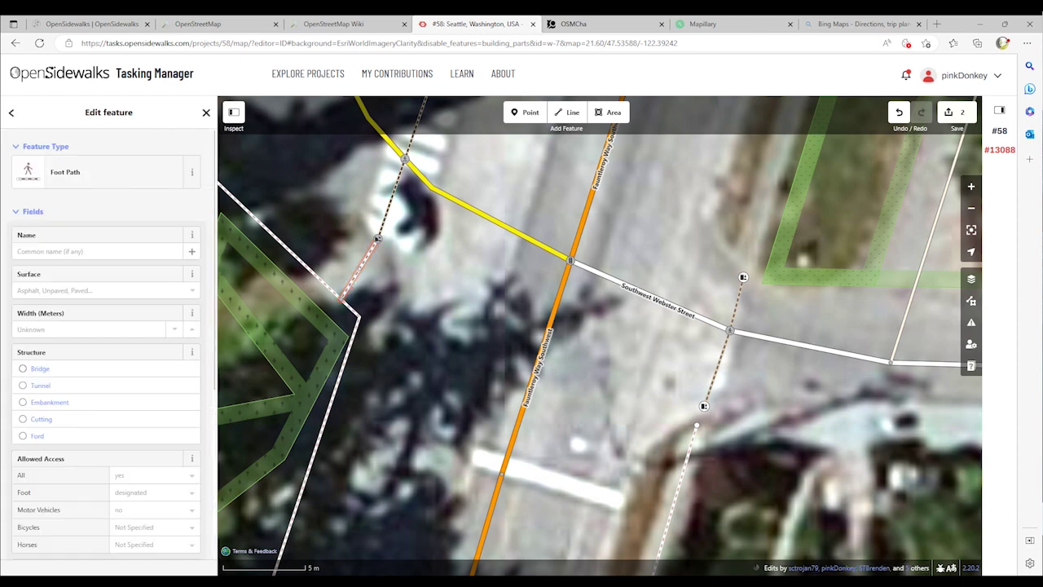
{"action": "scroll", "coordinate": [106, 342], "scroll_direction": "down", "scroll_amount": 3}
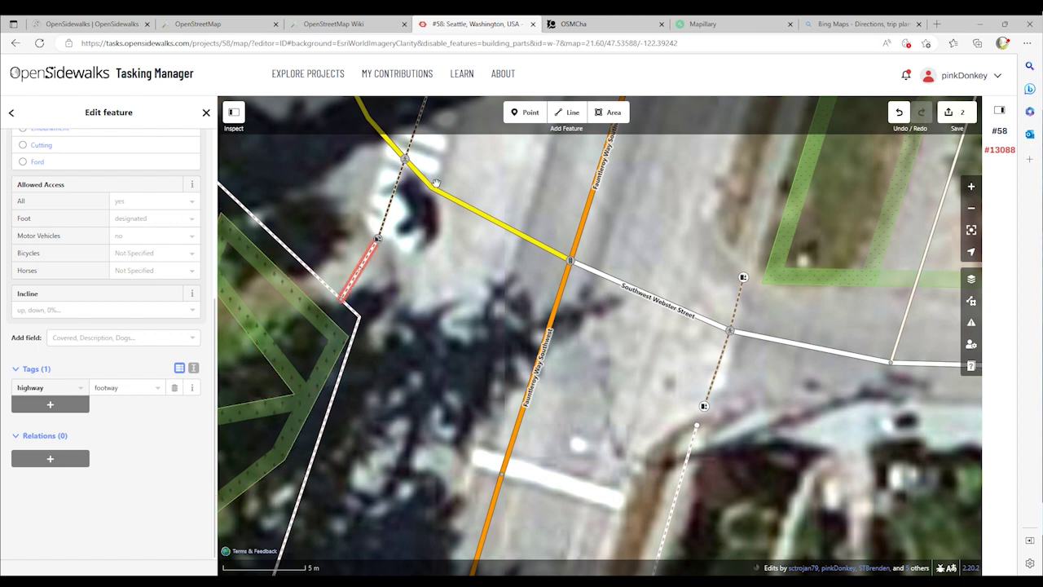
Step: Draw a link line from the raised curb node at the south end of the Southwest Webster Street unmarked crossing to the adjacent sidewalk's end node
{"action": "left_click", "coordinate": [568, 112]}
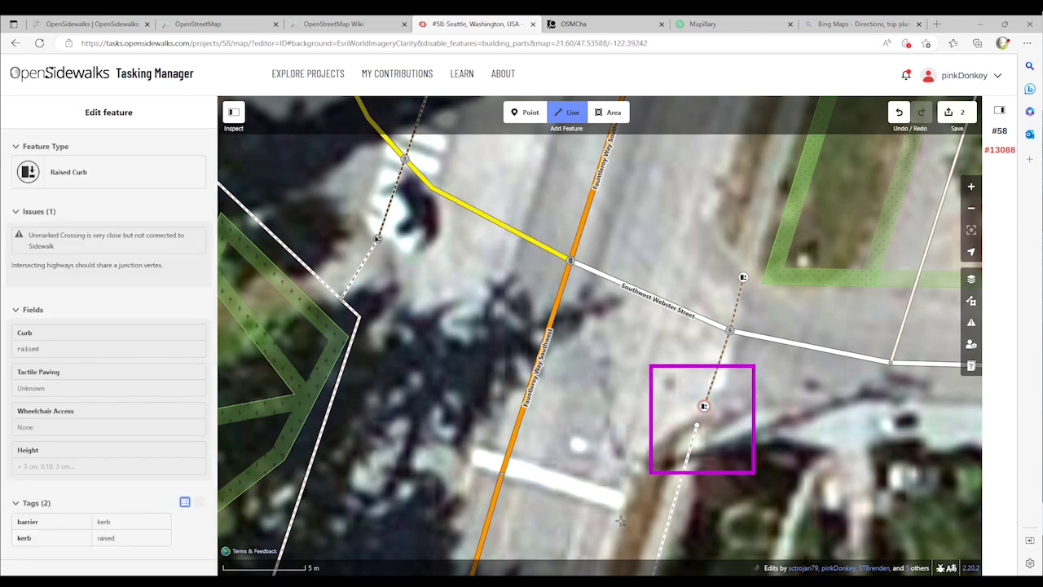
{"action": "left_click", "coordinate": [704, 406]}
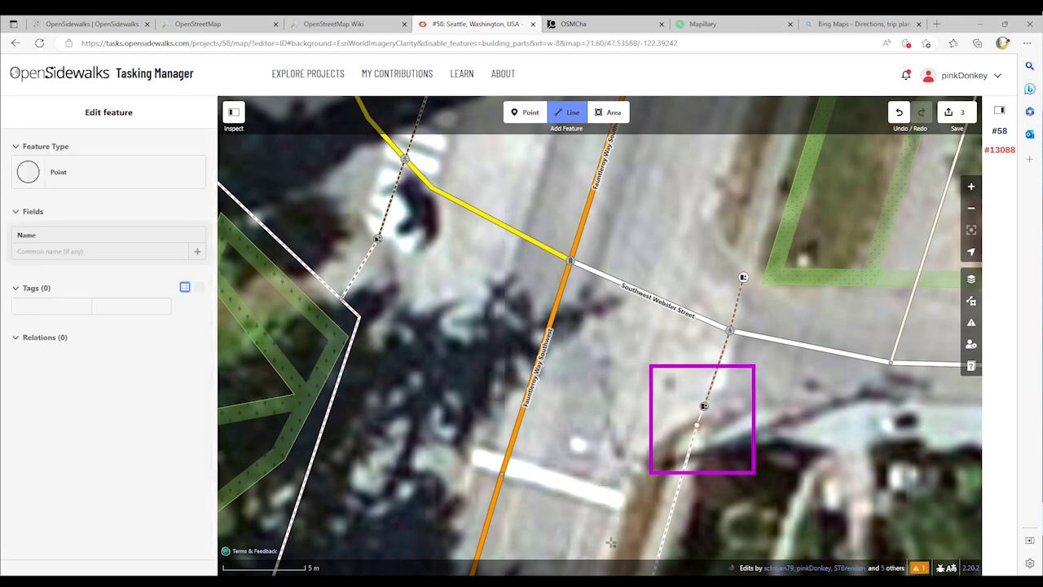
{"action": "key", "text": "Return"}
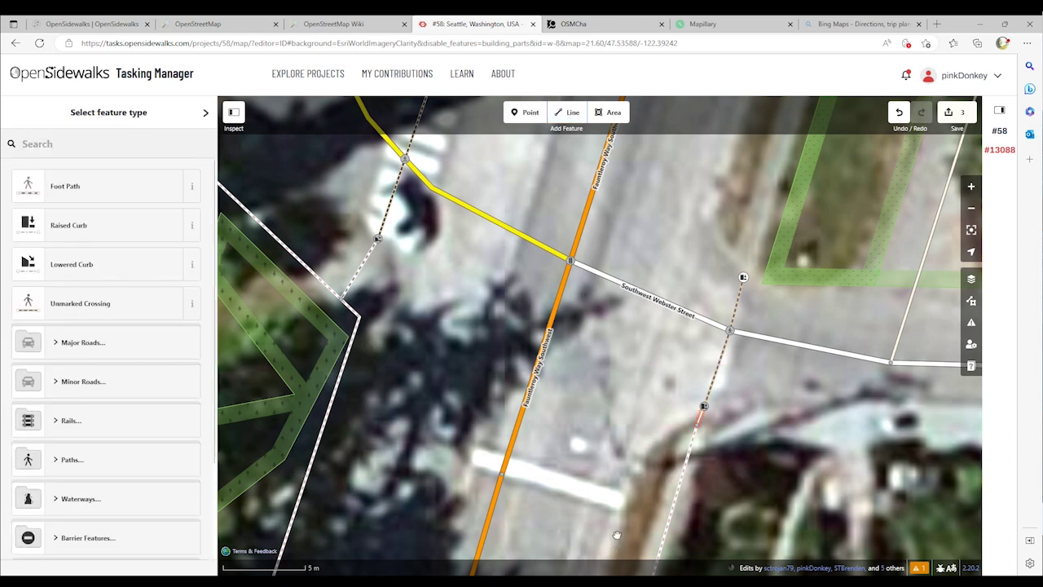
Step: Set the feature type of the link line south of the unmarked crossing to Foot Path and review its tags
{"action": "left_click", "coordinate": [617, 540]}
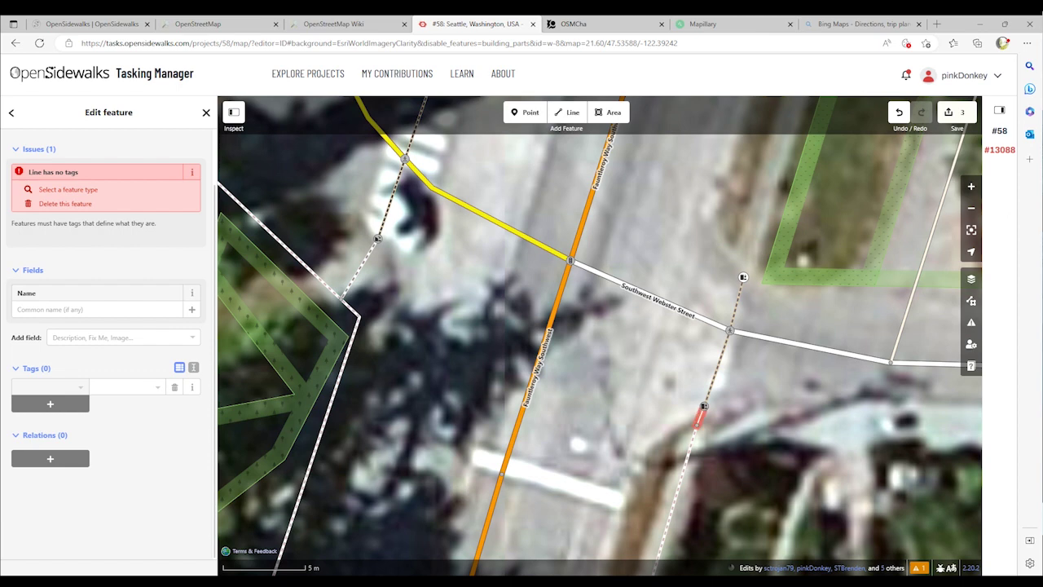
{"action": "left_click", "coordinate": [11, 113]}
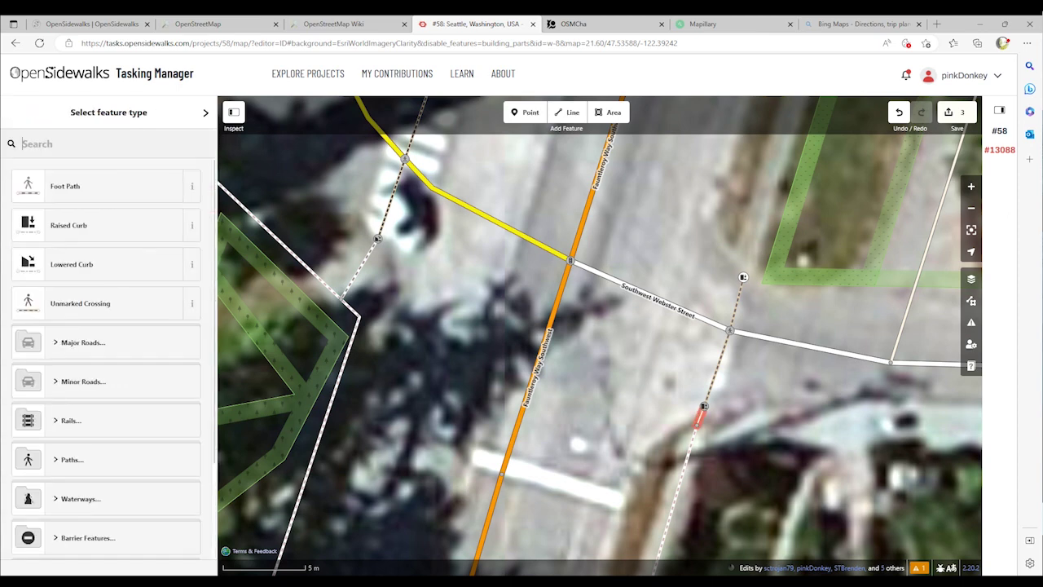
{"action": "left_click", "coordinate": [65, 186]}
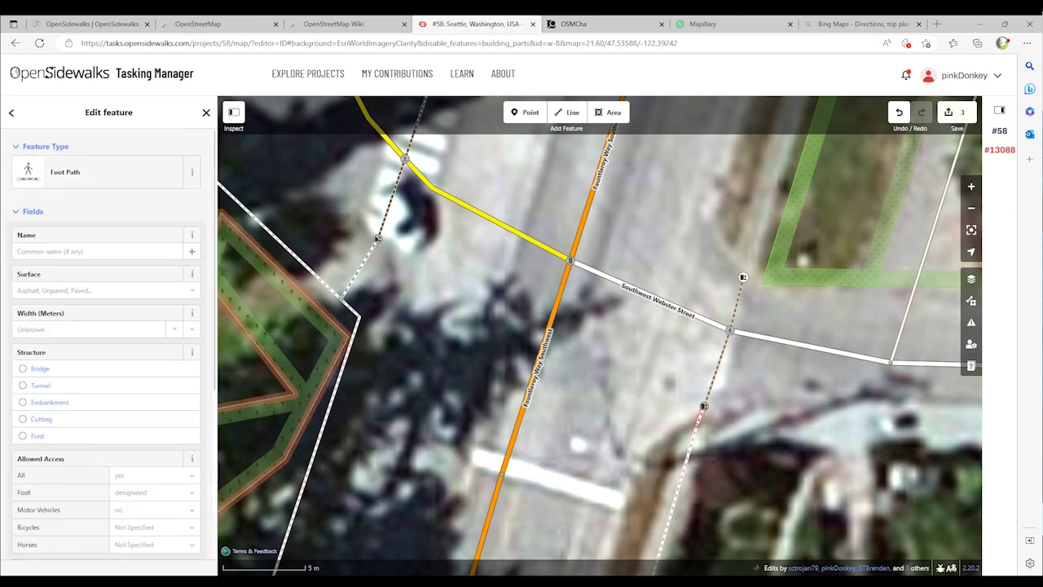
{"action": "scroll", "coordinate": [106, 342], "scroll_direction": "down", "scroll_amount": 3}
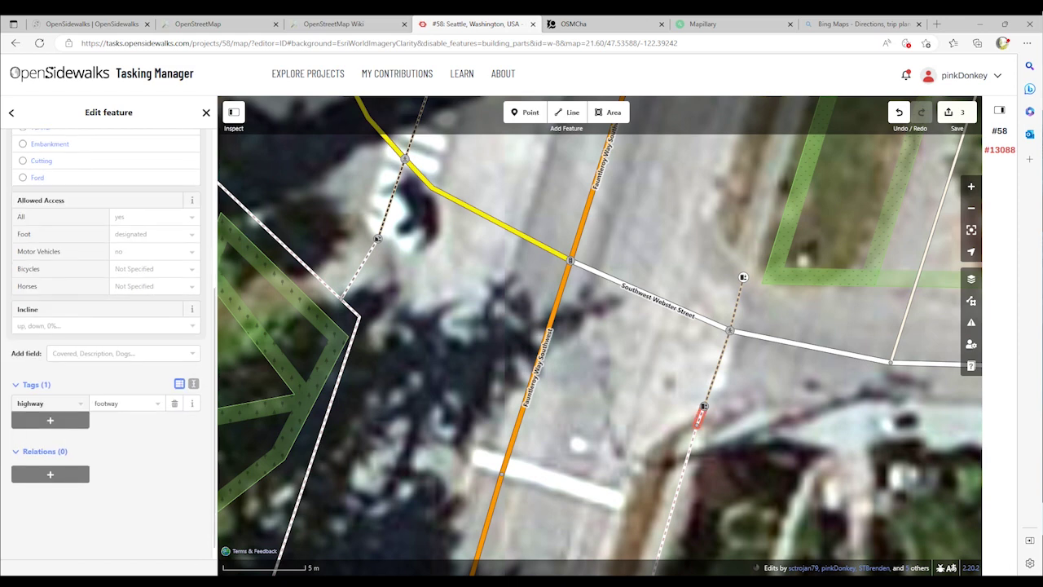
Step: Inspect the tags of the sidewalk west of Fauntleroy Way Southwest and of the marked crosswalk over 47th Avenue Southwest
{"action": "scroll", "coordinate": [420, 486], "scroll_direction": "down", "scroll_amount": 2}
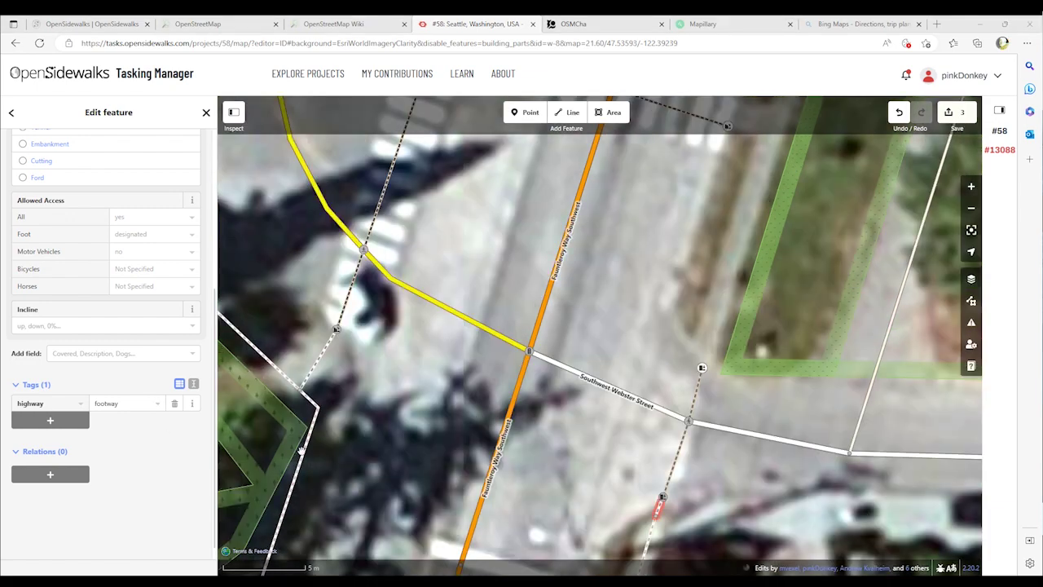
{"action": "scroll", "coordinate": [304, 450], "scroll_direction": "down", "scroll_amount": 2}
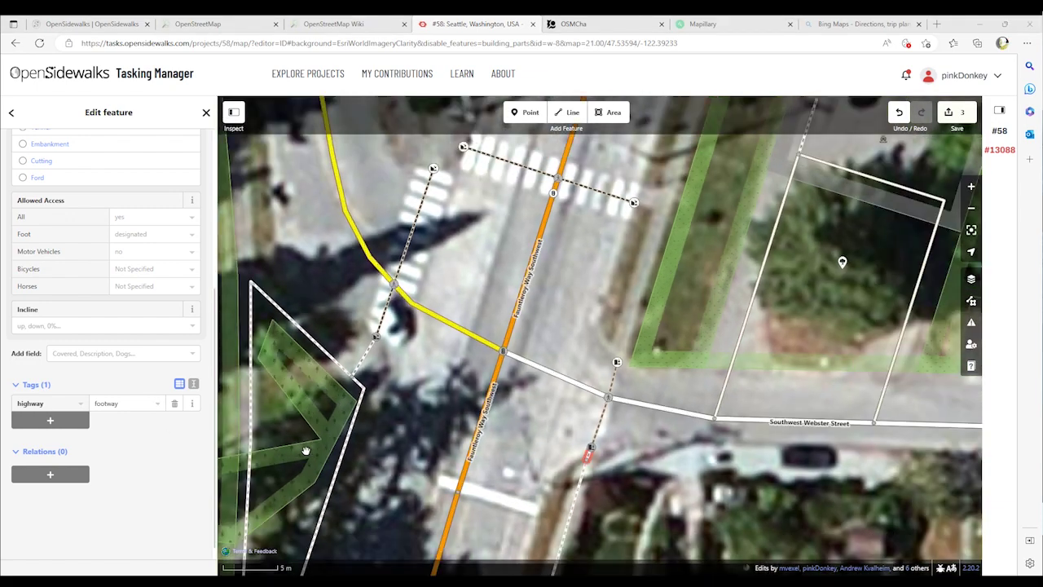
{"action": "left_click", "coordinate": [162, 464]}
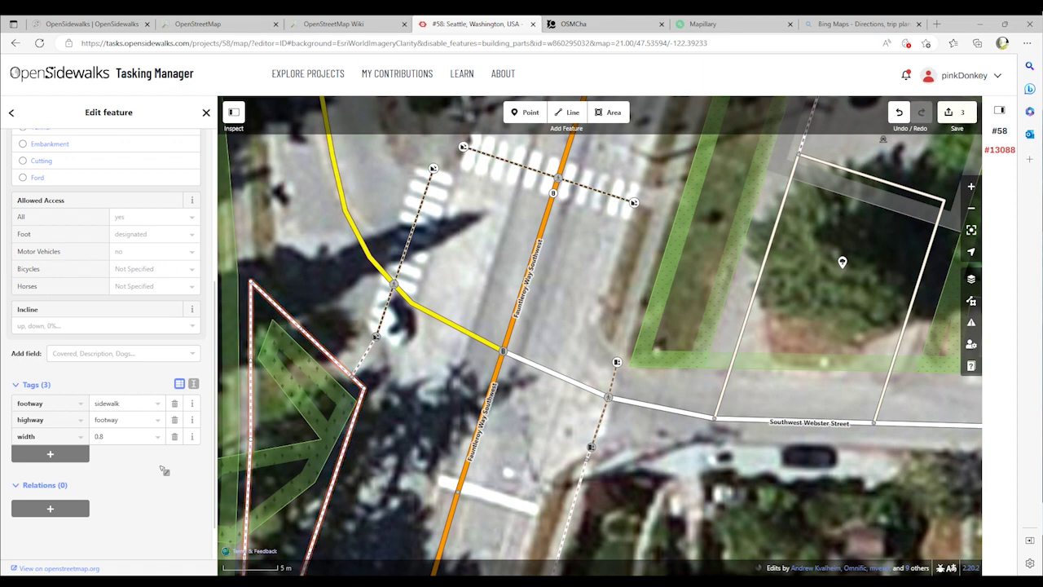
{"action": "scroll", "coordinate": [106, 342], "scroll_direction": "up", "scroll_amount": 3}
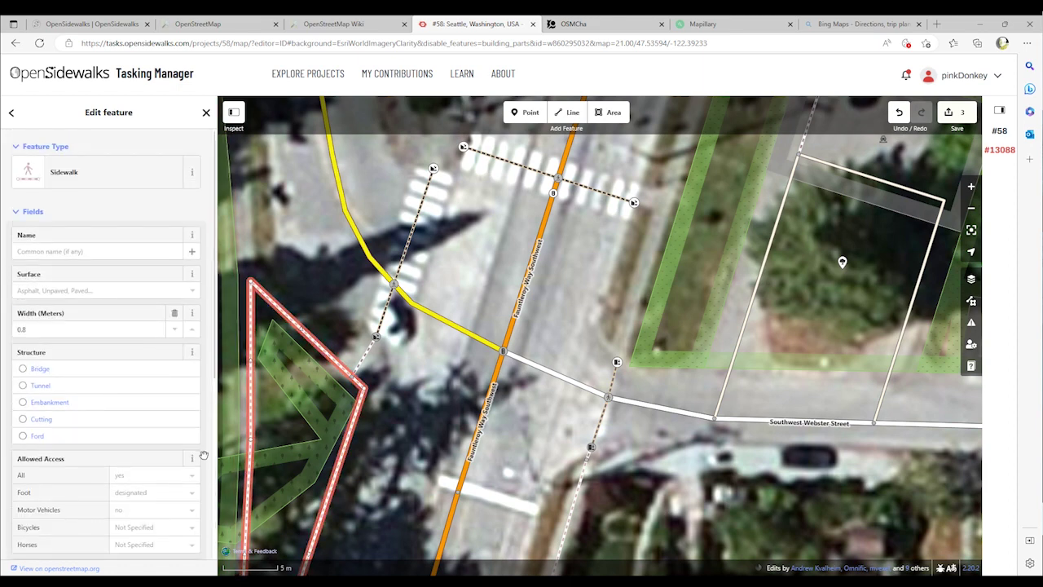
{"action": "left_click", "coordinate": [384, 310]}
{"action": "left_click", "coordinate": [282, 380]}
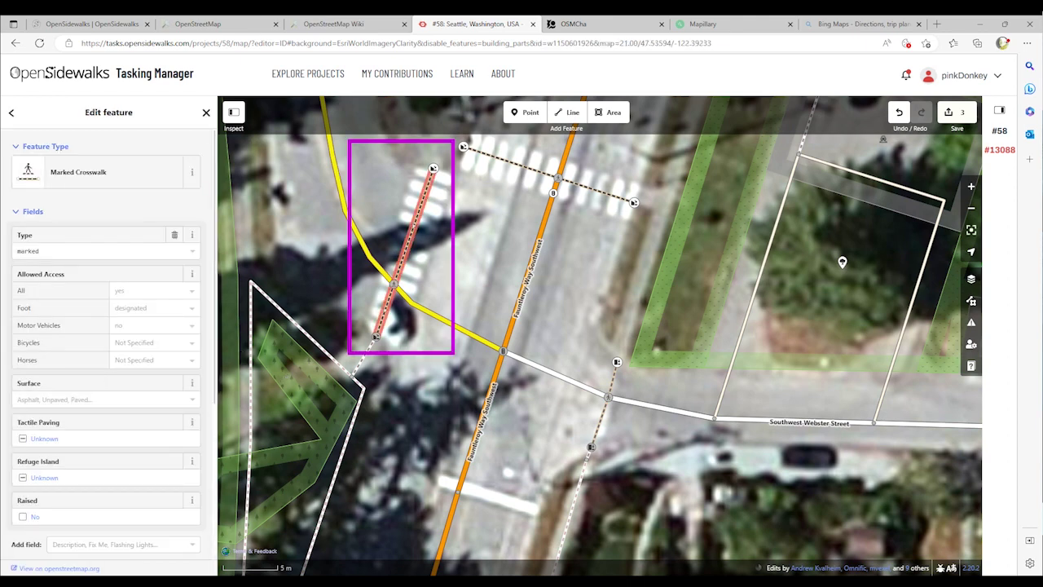
{"action": "key", "text": "Escape"}
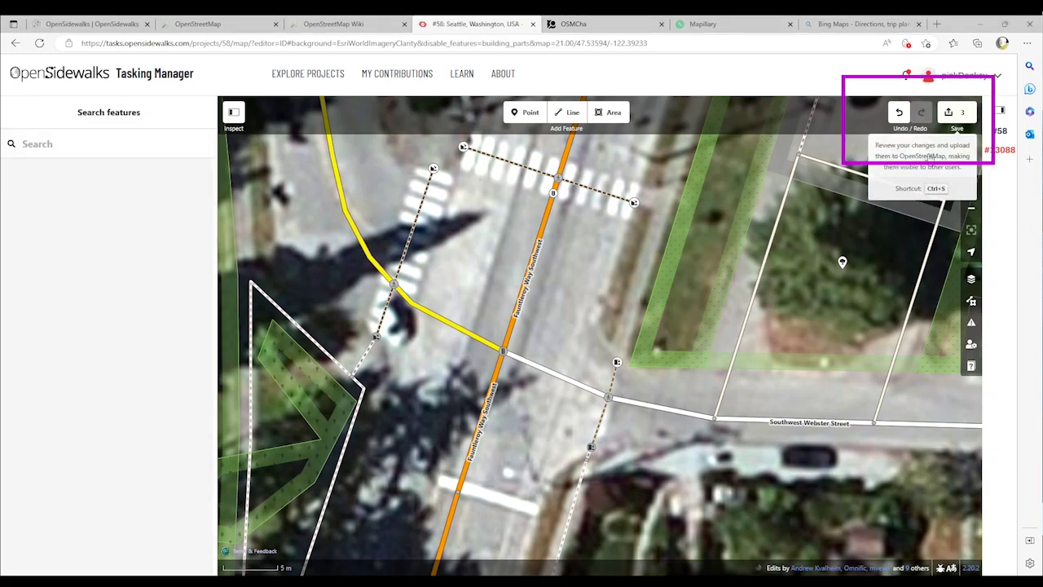
Step: Remove the #hny23 hashtag from the changeset comment, review the tags and changes, and upload the edits to OpenStreetMap
{"action": "left_click", "coordinate": [952, 112]}
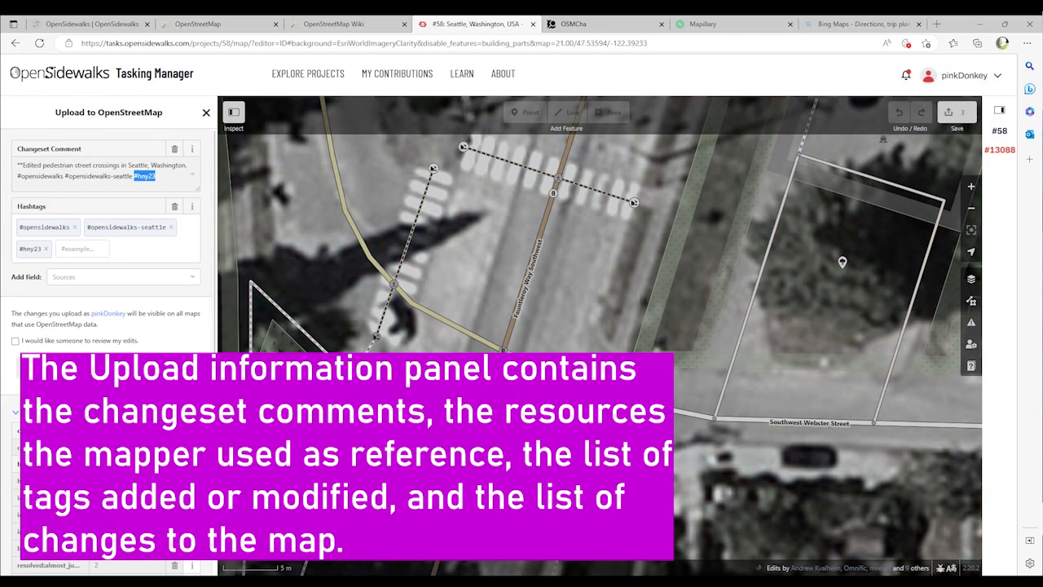
{"action": "key", "text": "BackSpace"}
{"action": "scroll", "coordinate": [106, 286], "scroll_direction": "down", "scroll_amount": 1}
{"action": "scroll", "coordinate": [106, 286], "scroll_direction": "down", "scroll_amount": 1}
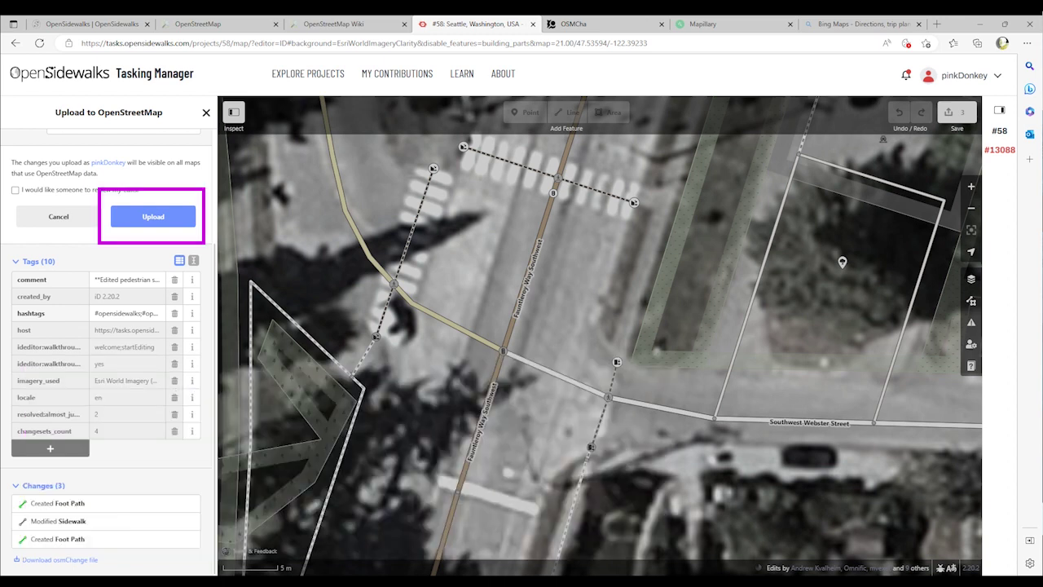
{"action": "left_click", "coordinate": [153, 216]}
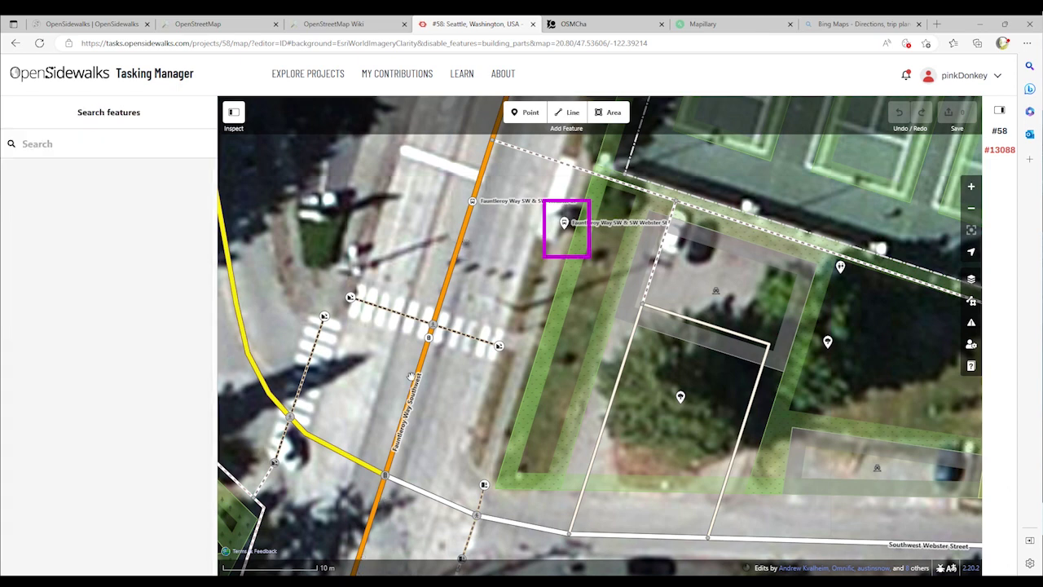
Step: Draw a sidewalk line east of Fauntleroy Way Southwest from near the raised curb node at Southwest Webster Street north to the existing foot path
{"action": "left_click", "coordinate": [455, 297]}
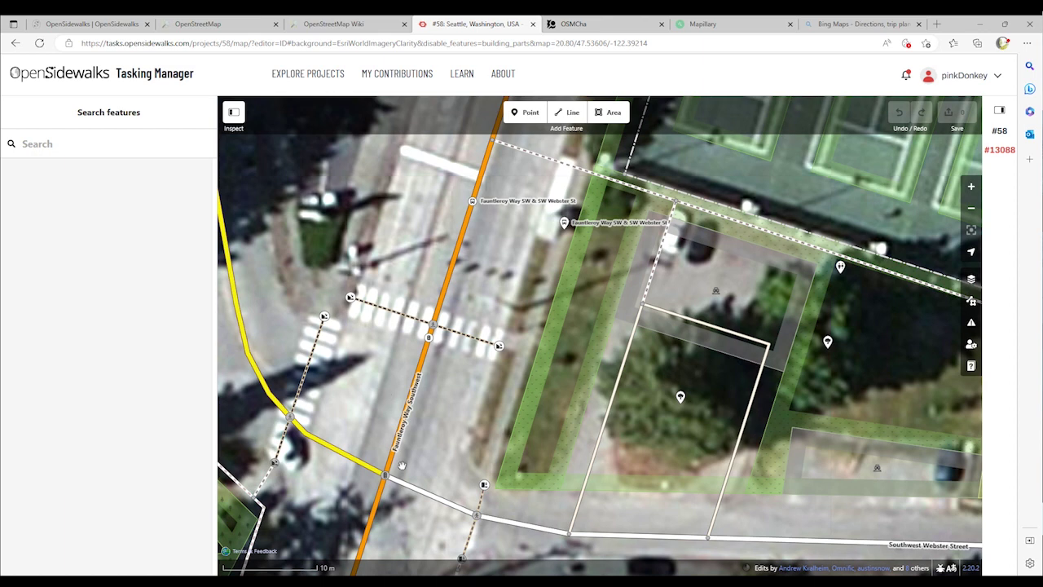
{"action": "scroll", "coordinate": [401, 445], "scroll_direction": "up", "scroll_amount": 4}
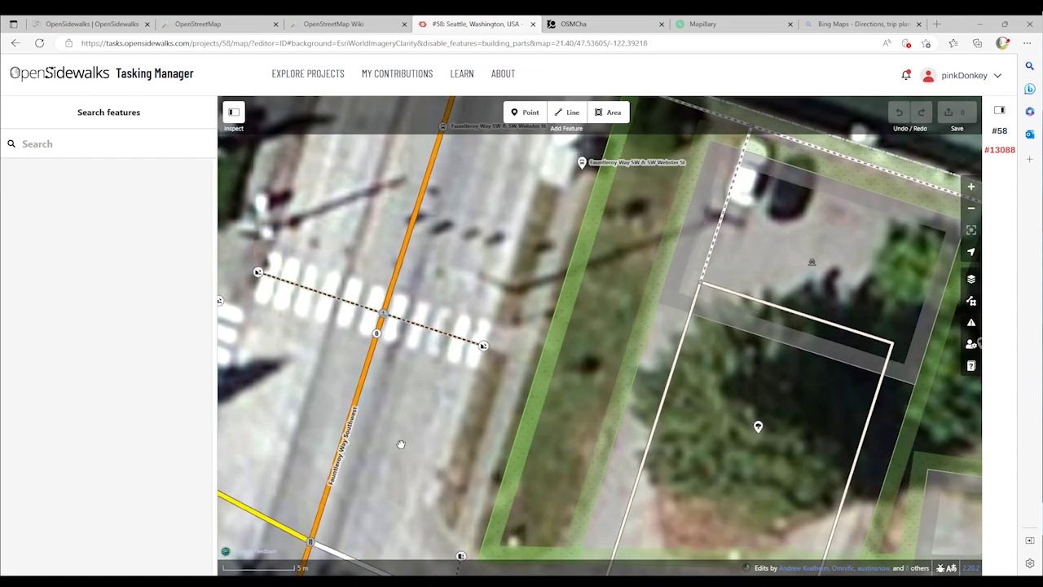
{"action": "scroll", "coordinate": [401, 444], "scroll_direction": "up", "scroll_amount": 4}
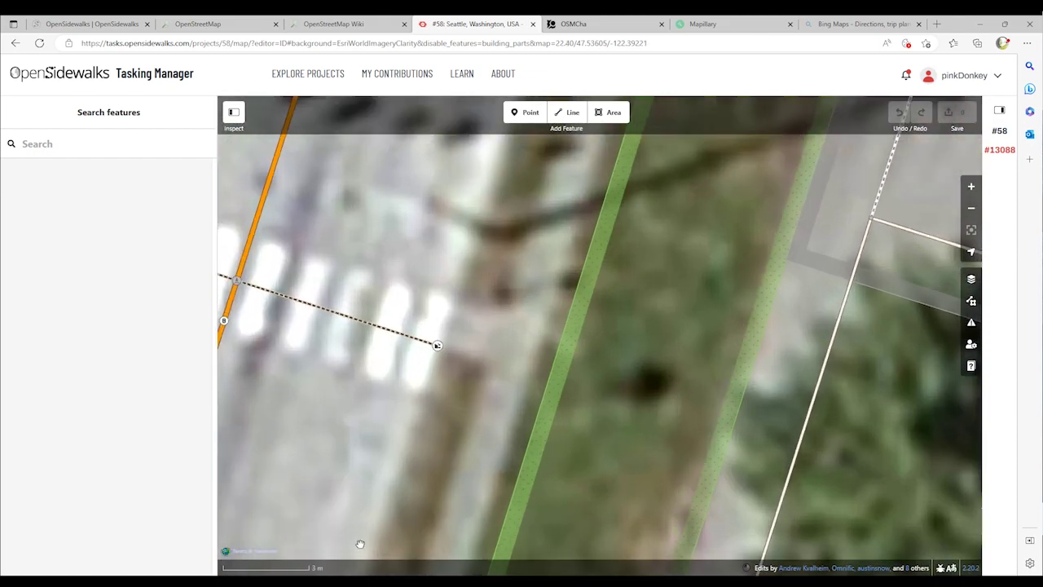
{"action": "left_click_drag", "start_coordinate": [354, 468], "coordinate": [338, 230]}
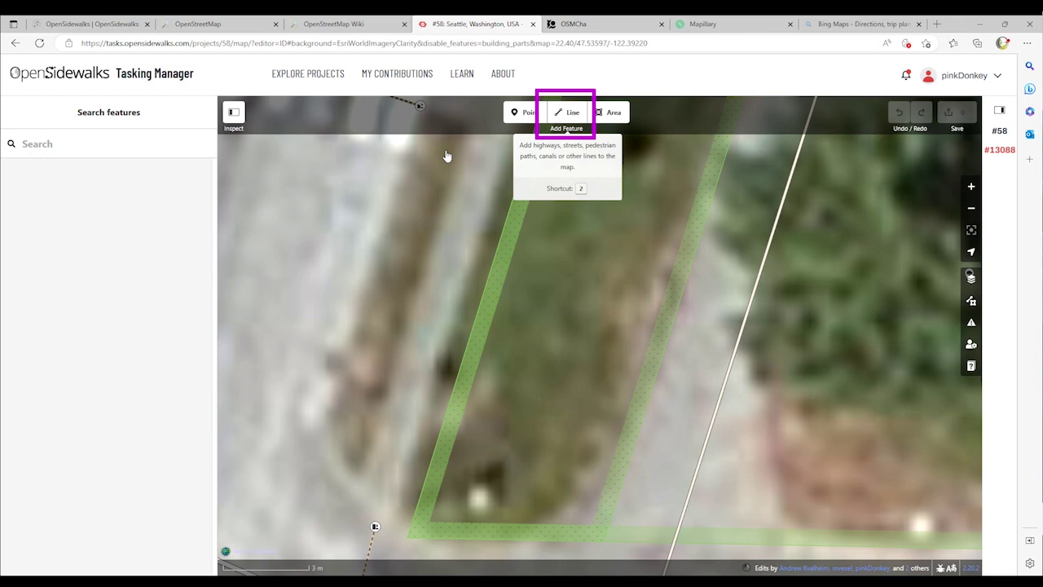
{"action": "key", "text": "2"}
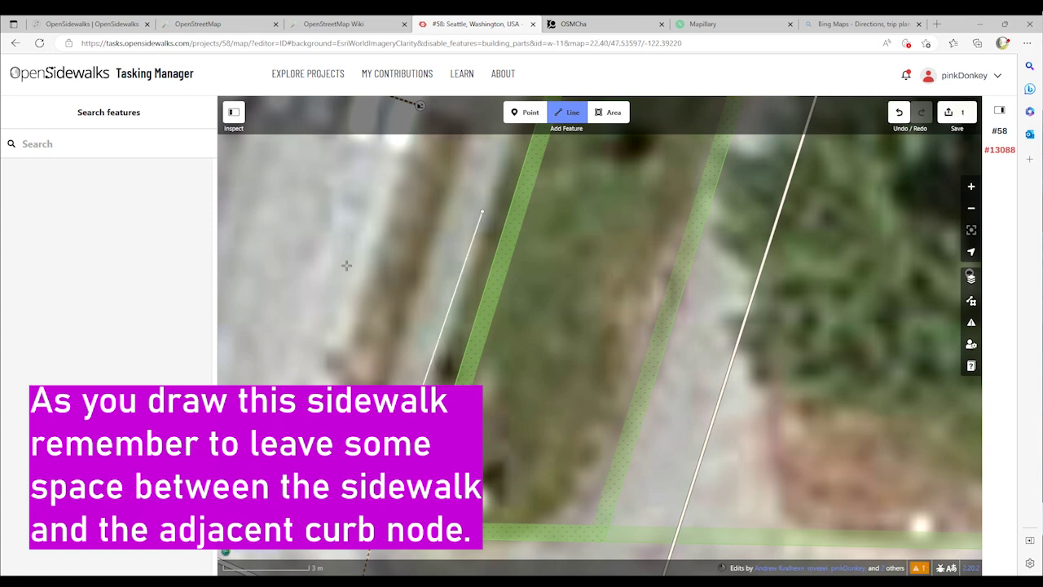
{"action": "left_click_drag", "start_coordinate": [358, 204], "coordinate": [226, 572]}
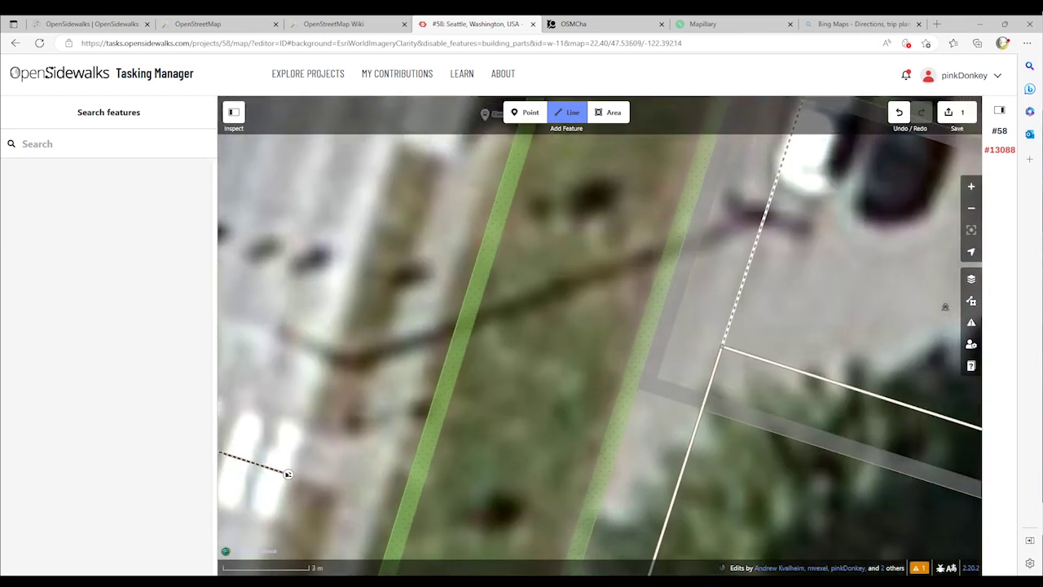
{"action": "left_click", "coordinate": [370, 500]}
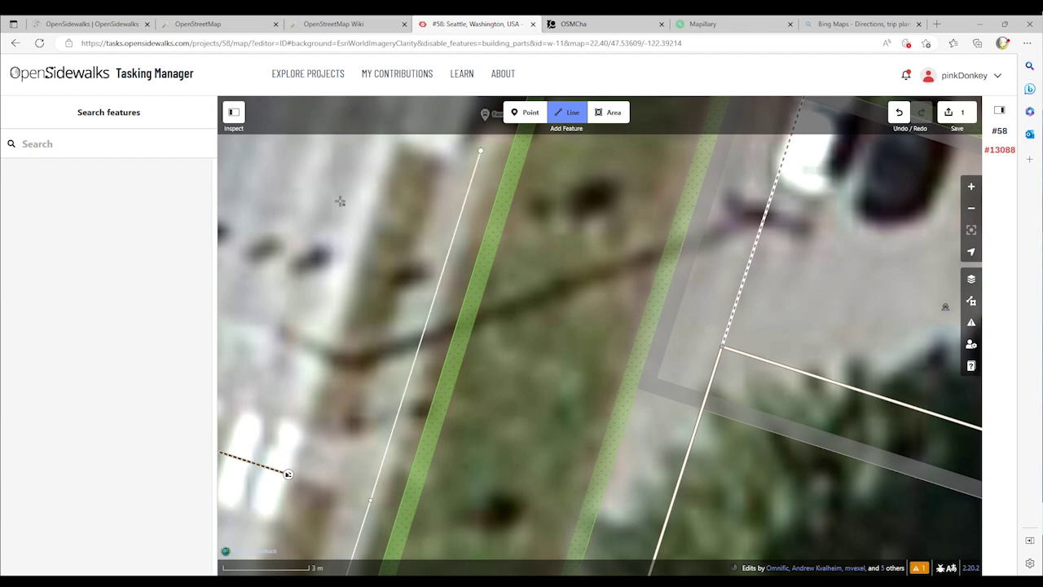
{"action": "left_click", "coordinate": [481, 150]}
{"action": "left_click_drag", "start_coordinate": [481, 151], "coordinate": [393, 414]}
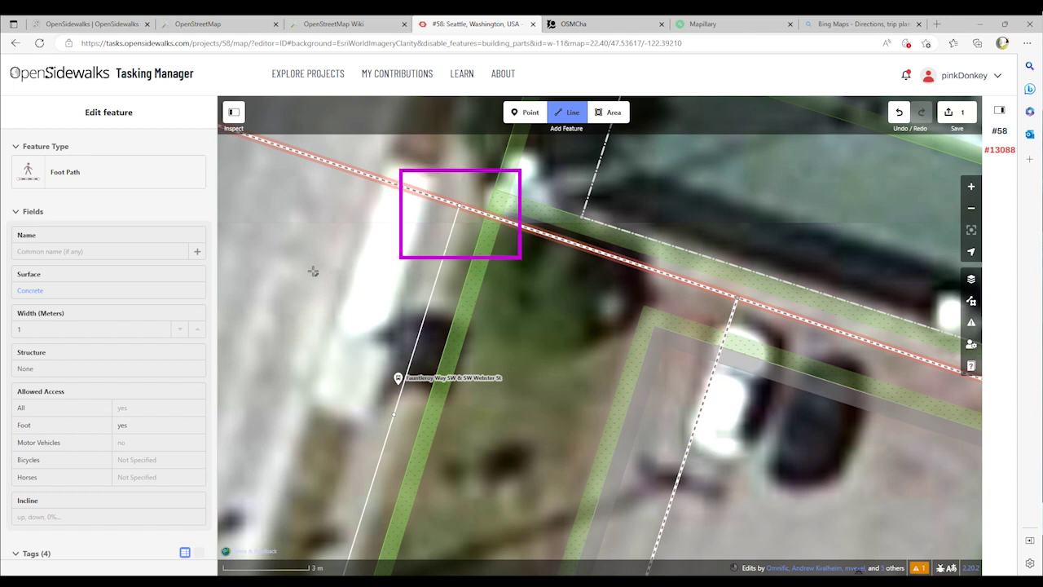
{"action": "key", "text": "Return"}
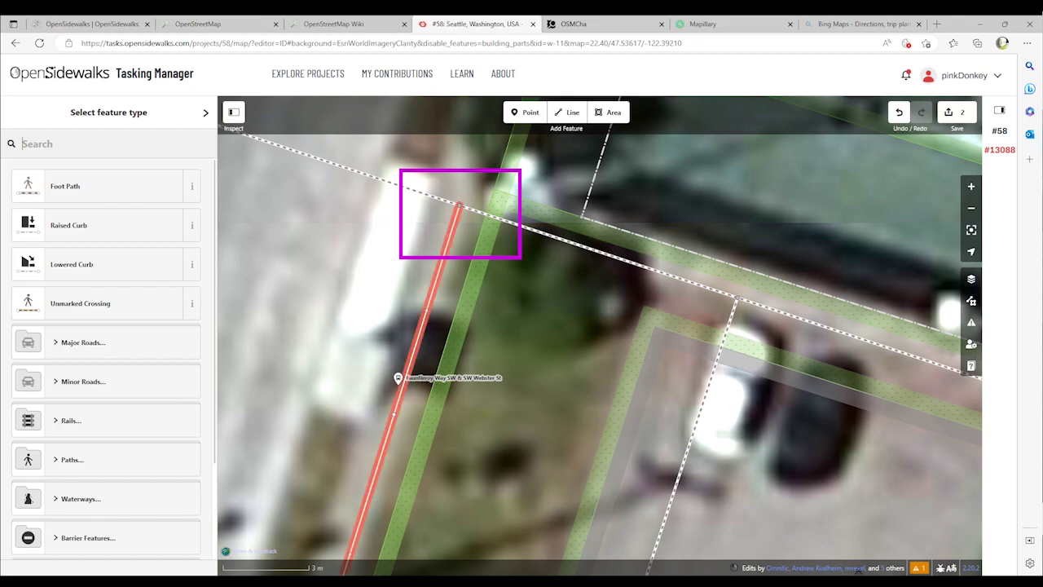
Step: Set the new line's feature type to Sidewalk, then review its tags and issue
{"action": "left_click_drag", "start_coordinate": [396, 554], "coordinate": [555, 475]}
{"action": "scroll", "coordinate": [557, 475], "scroll_direction": "down", "scroll_amount": 1}
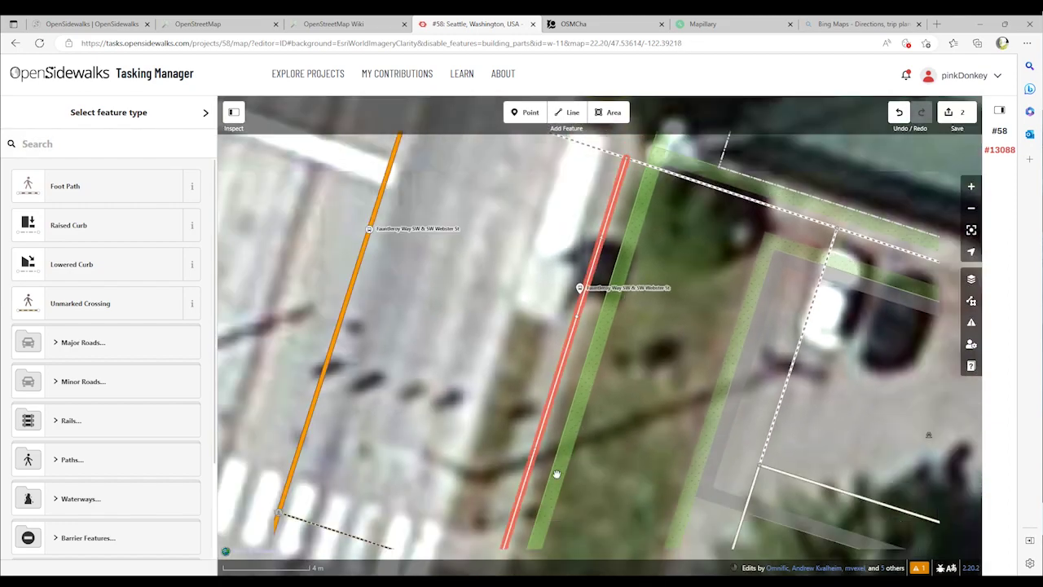
{"action": "scroll", "coordinate": [556, 474], "scroll_direction": "down", "scroll_amount": 1}
{"action": "left_click_drag", "start_coordinate": [302, 557], "coordinate": [353, 508]}
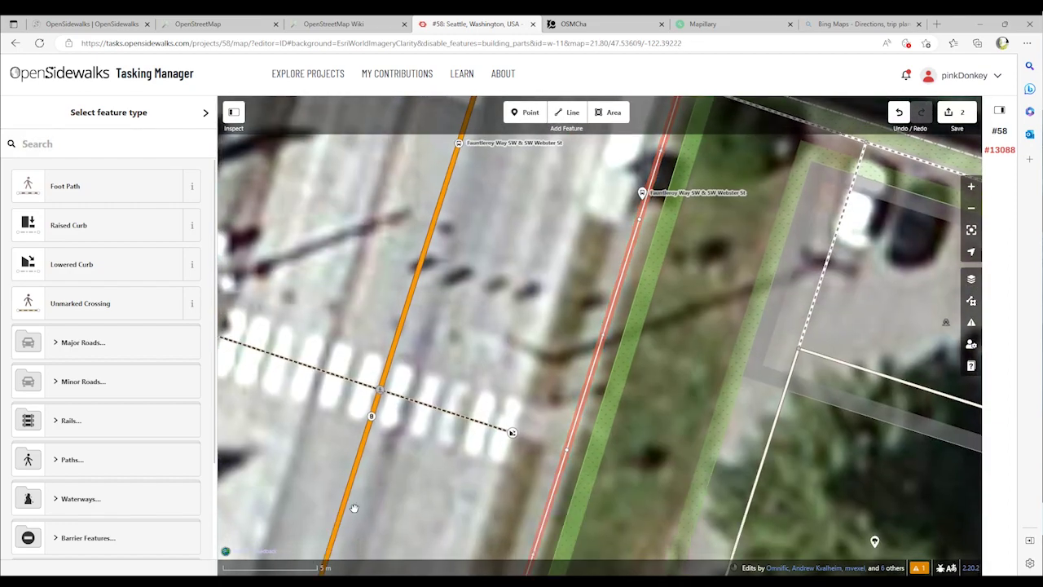
{"action": "scroll", "coordinate": [354, 508], "scroll_direction": "down", "scroll_amount": 3}
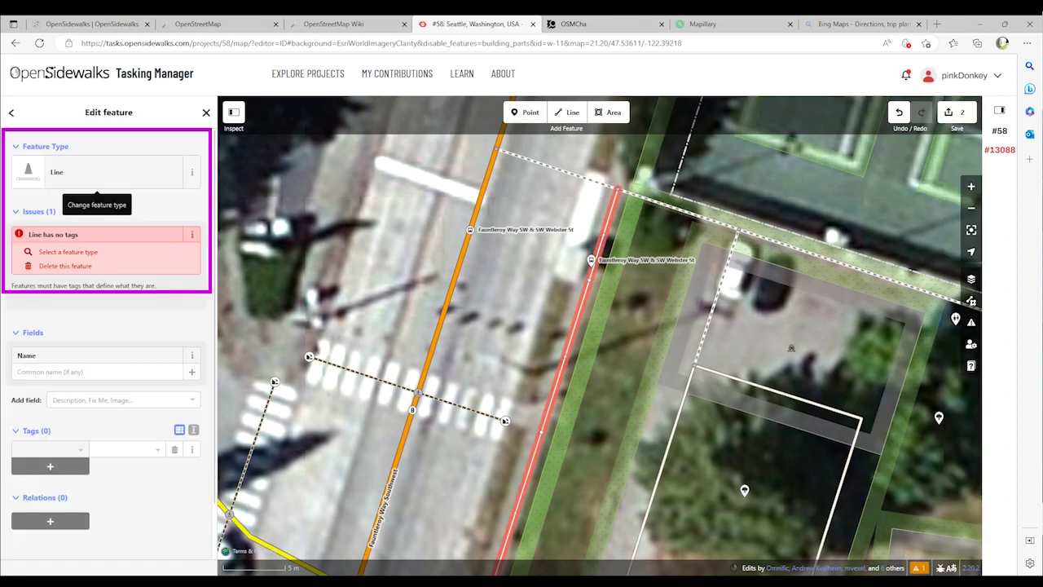
{"action": "left_click", "coordinate": [97, 172]}
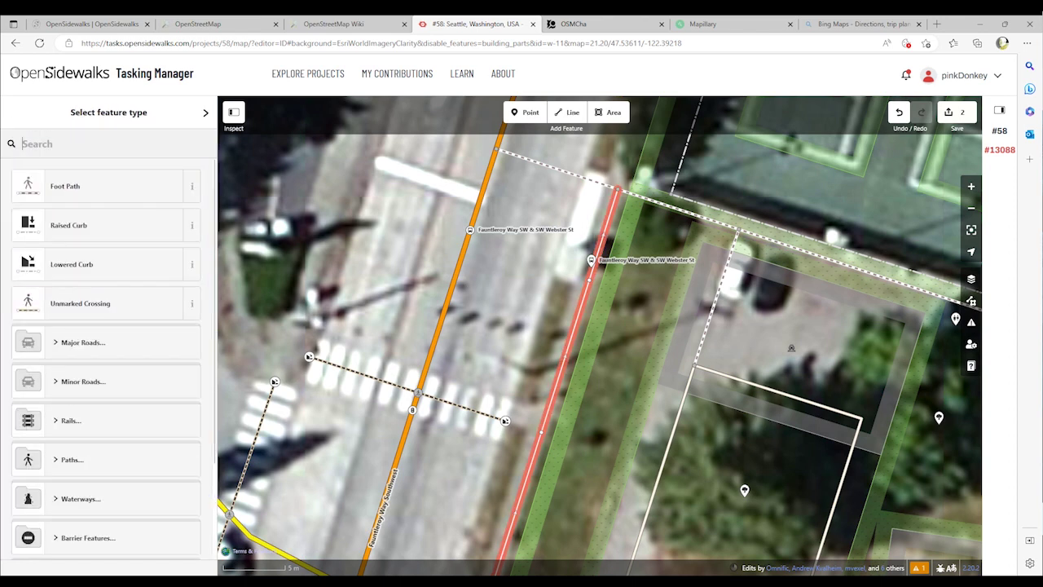
{"action": "type", "text": "sidew"}
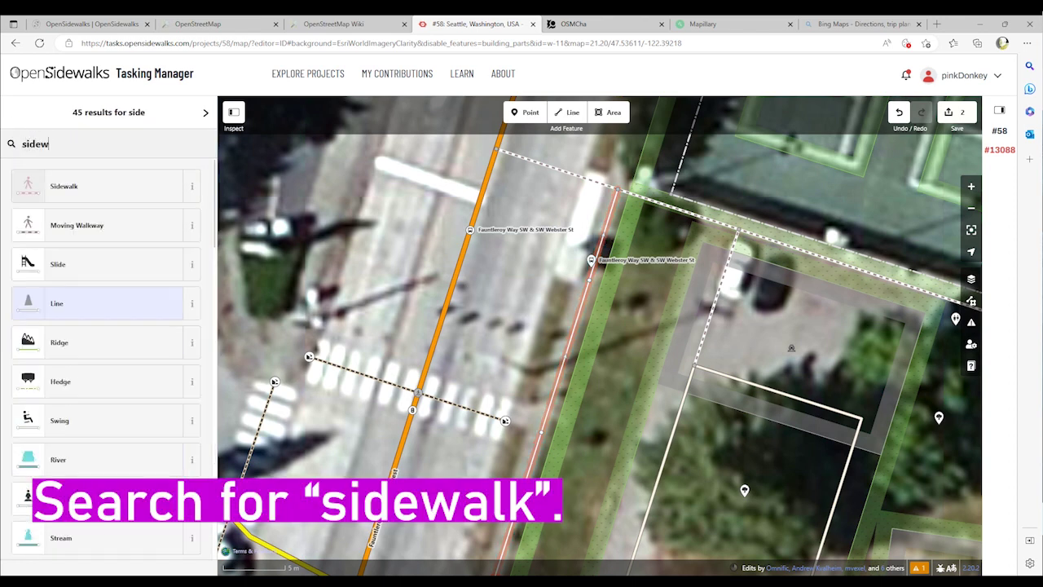
{"action": "type", "text": "alk"}
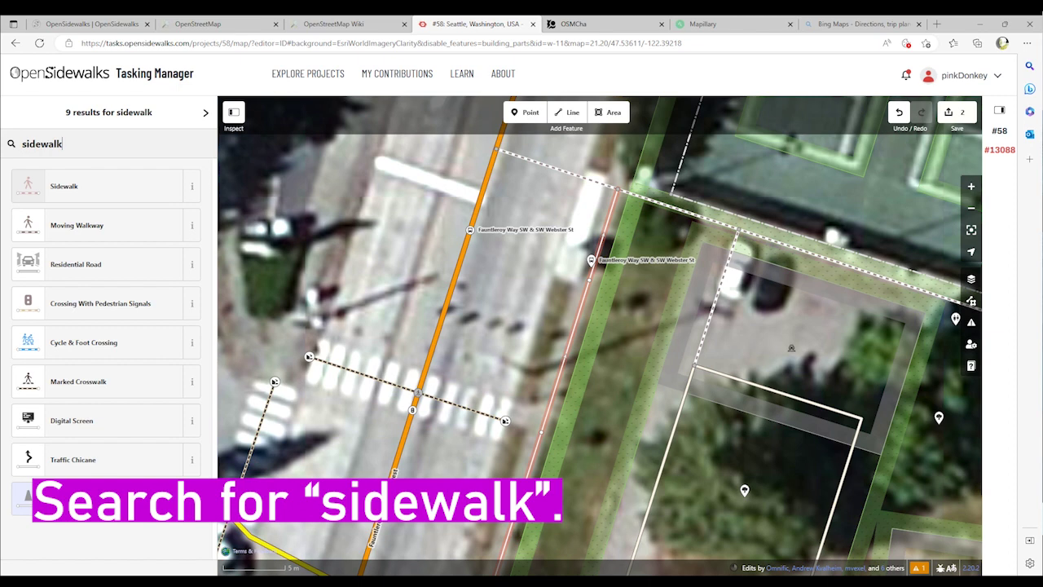
{"action": "left_click", "coordinate": [97, 186]}
{"action": "scroll", "coordinate": [97, 245], "scroll_direction": "down", "scroll_amount": 3}
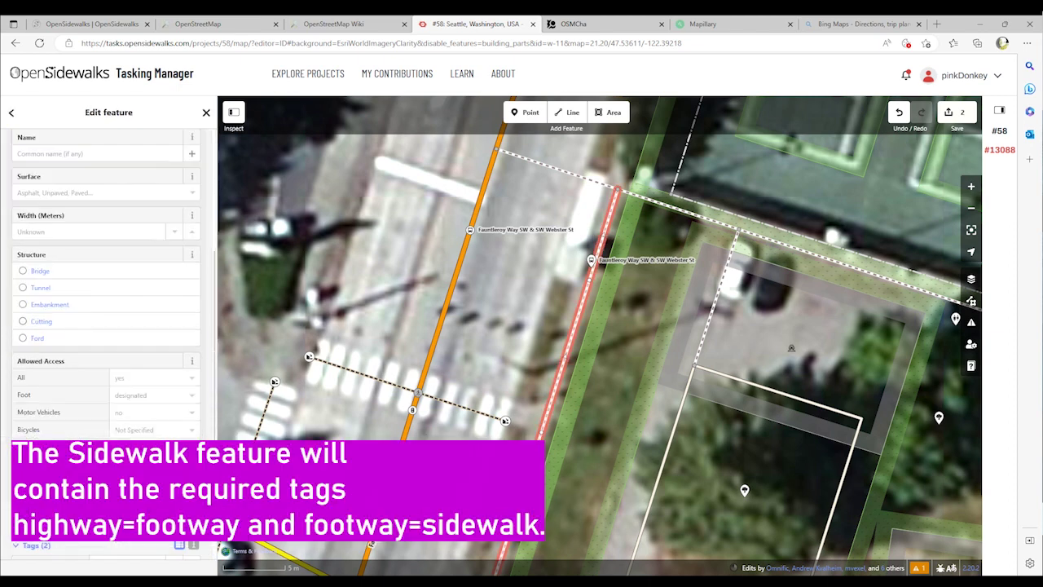
{"action": "scroll", "coordinate": [106, 326], "scroll_direction": "down", "scroll_amount": 3}
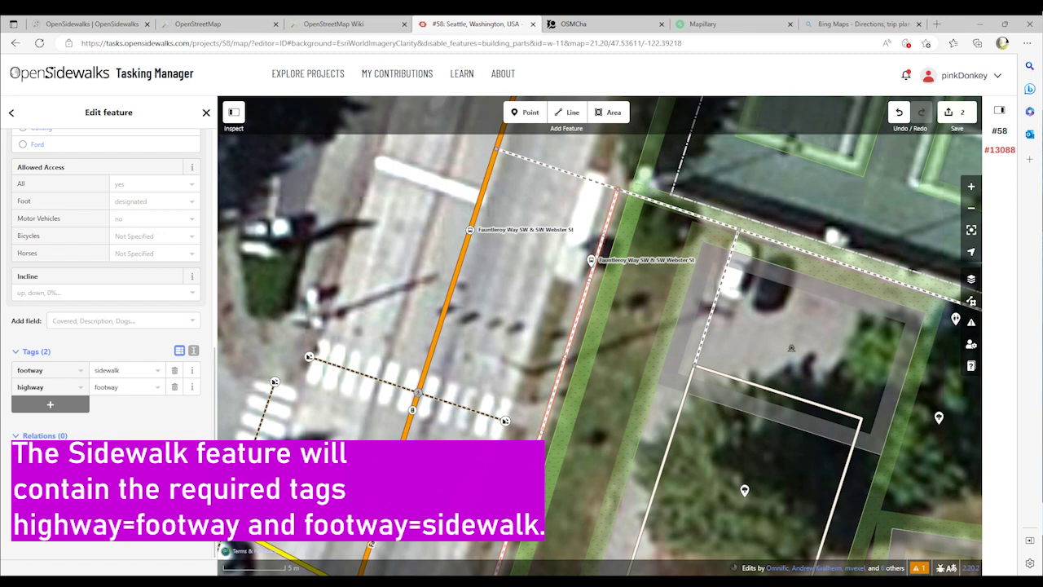
{"action": "scroll", "coordinate": [106, 326], "scroll_direction": "up", "scroll_amount": 5}
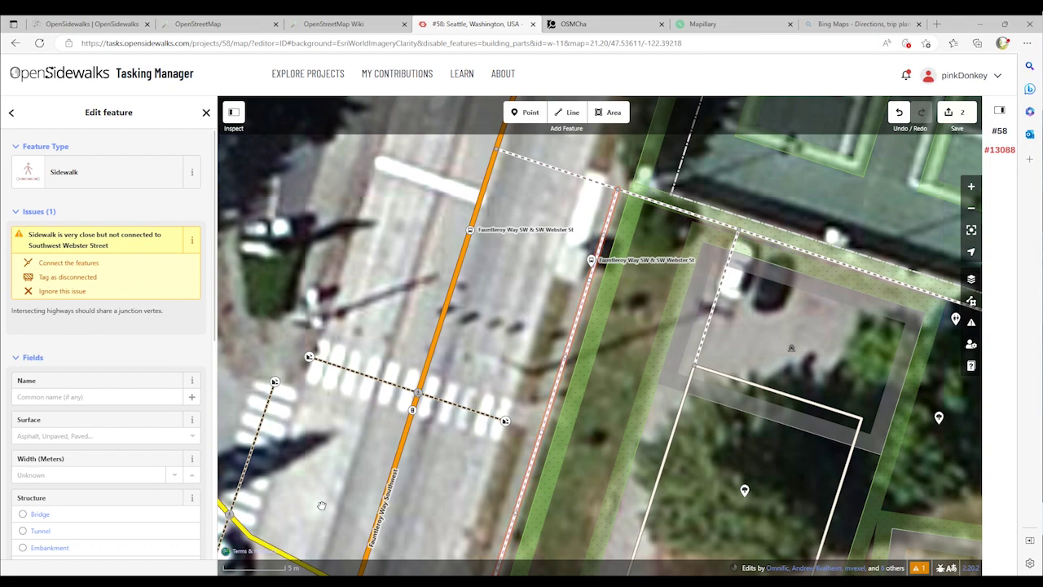
{"action": "scroll", "coordinate": [474, 485], "scroll_direction": "down", "scroll_amount": 3}
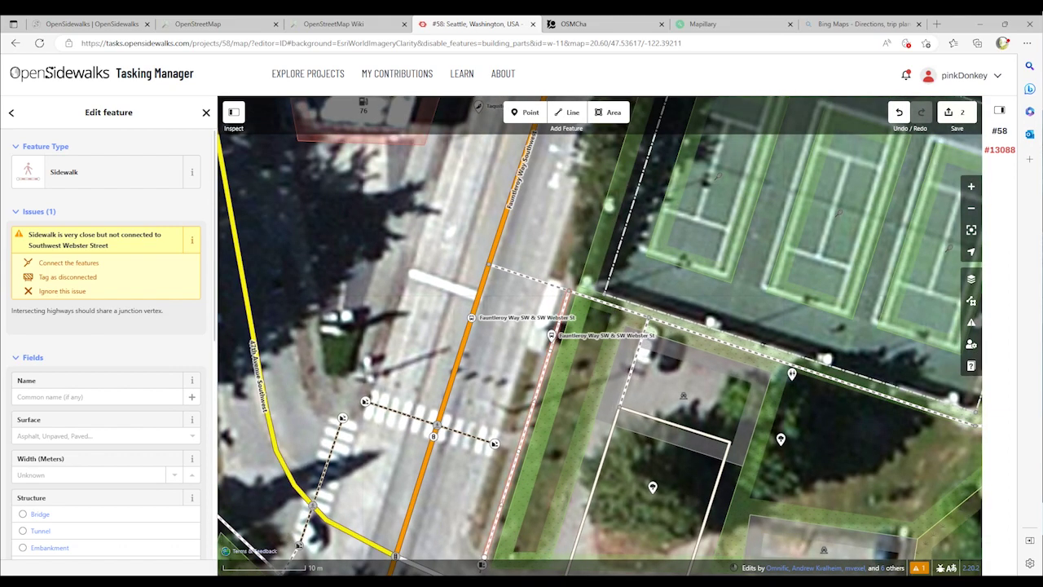
Step: Draw a short line from the south end of the new sidewalk to the raised curb node north of Southwest Webster Street
{"action": "left_click_drag", "start_coordinate": [311, 563], "coordinate": [347, 392]}
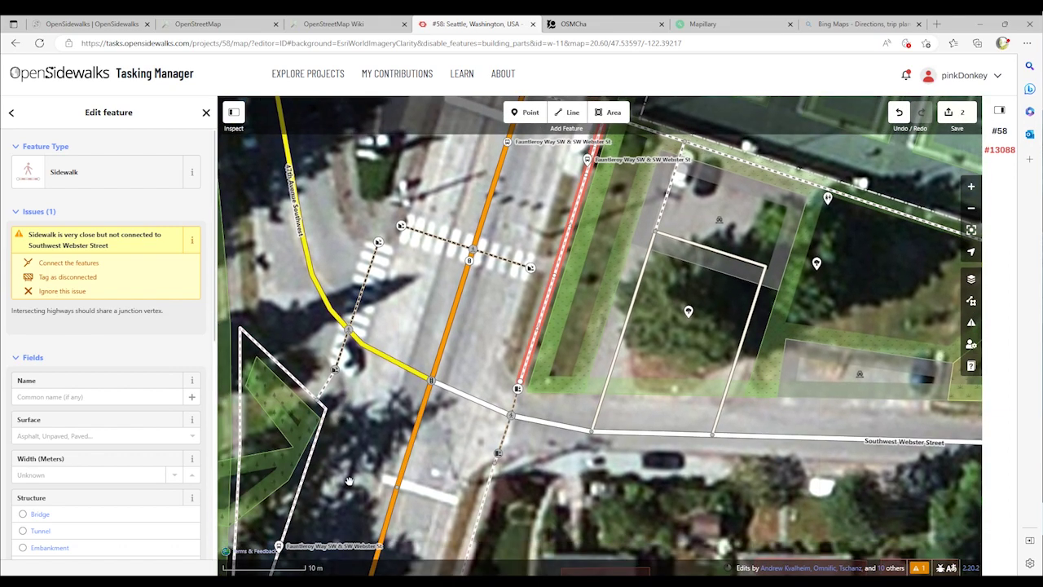
{"action": "scroll", "coordinate": [353, 493], "scroll_direction": "up", "scroll_amount": 4}
{"action": "scroll", "coordinate": [352, 493], "scroll_direction": "up", "scroll_amount": 2}
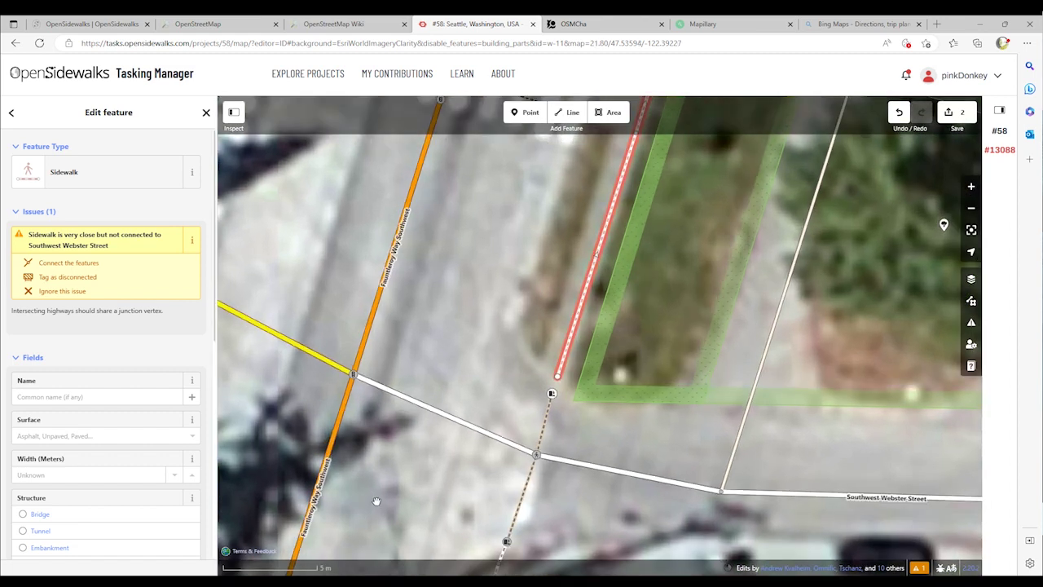
{"action": "scroll", "coordinate": [372, 496], "scroll_direction": "up", "scroll_amount": 3}
{"action": "left_click_drag", "start_coordinate": [356, 467], "coordinate": [333, 456]}
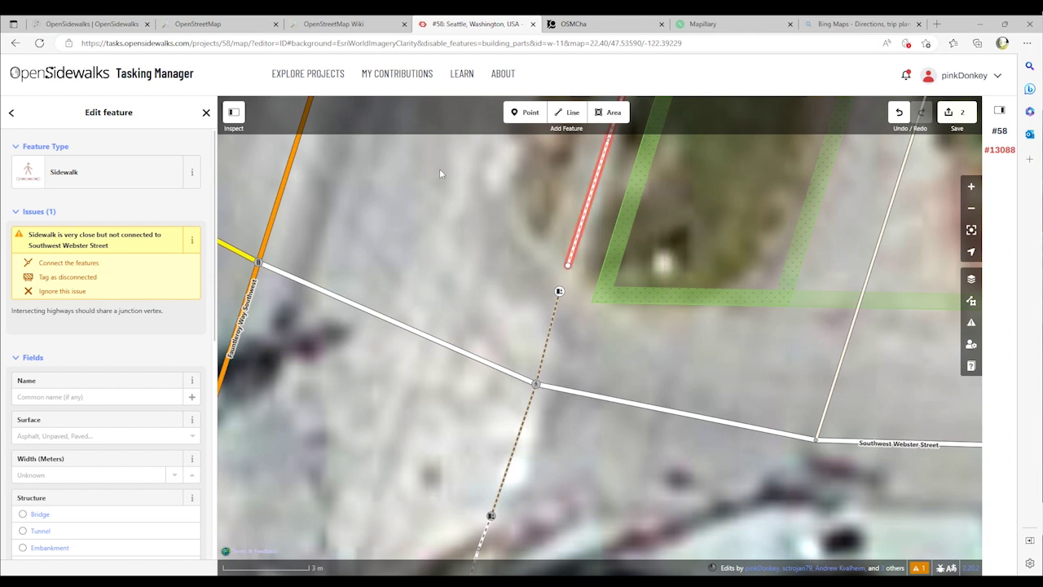
{"action": "left_click", "coordinate": [568, 111]}
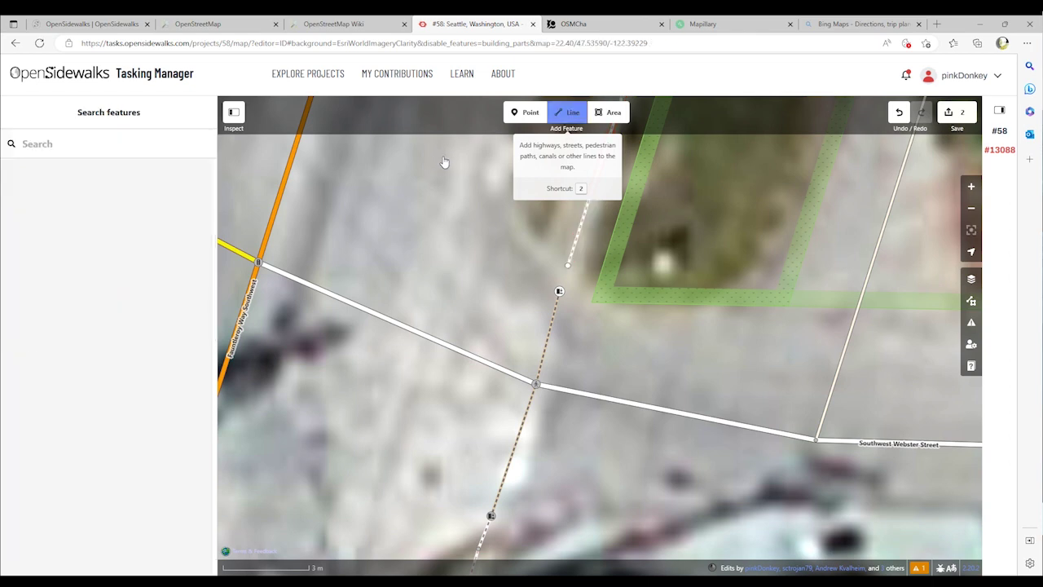
{"action": "left_click", "coordinate": [448, 347]}
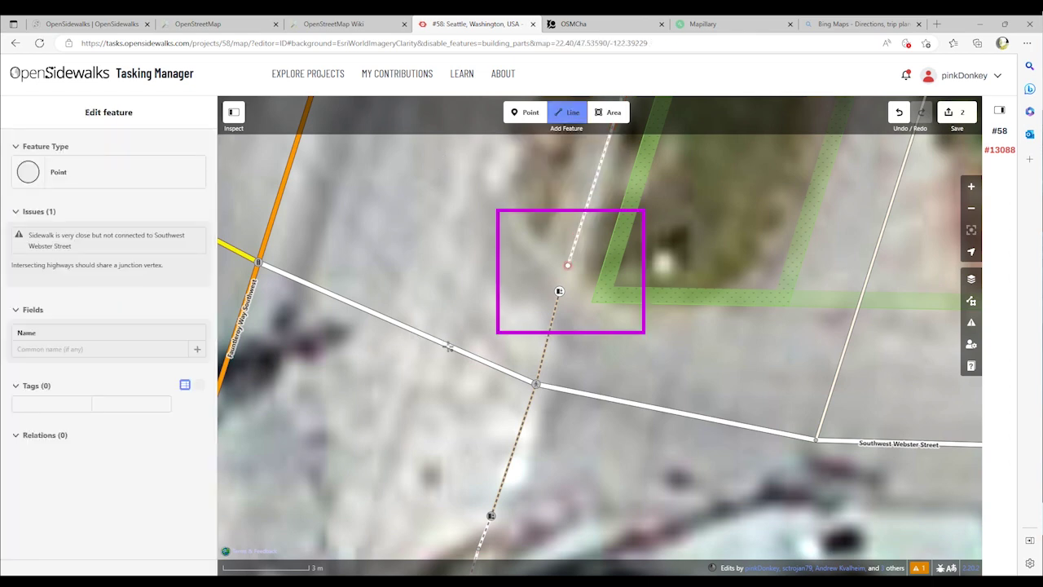
{"action": "left_click", "coordinate": [568, 265]}
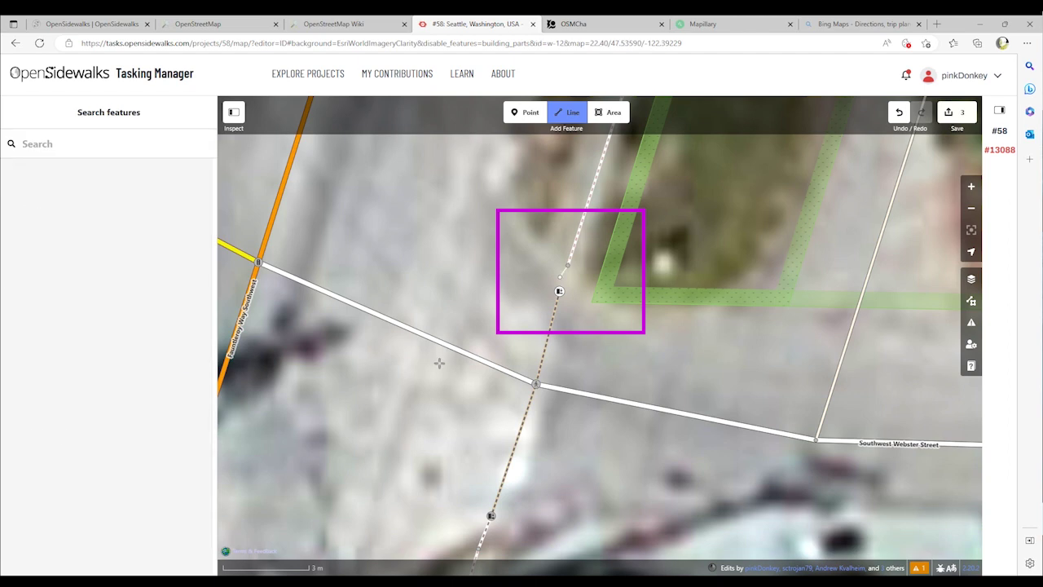
{"action": "key", "text": "Escape"}
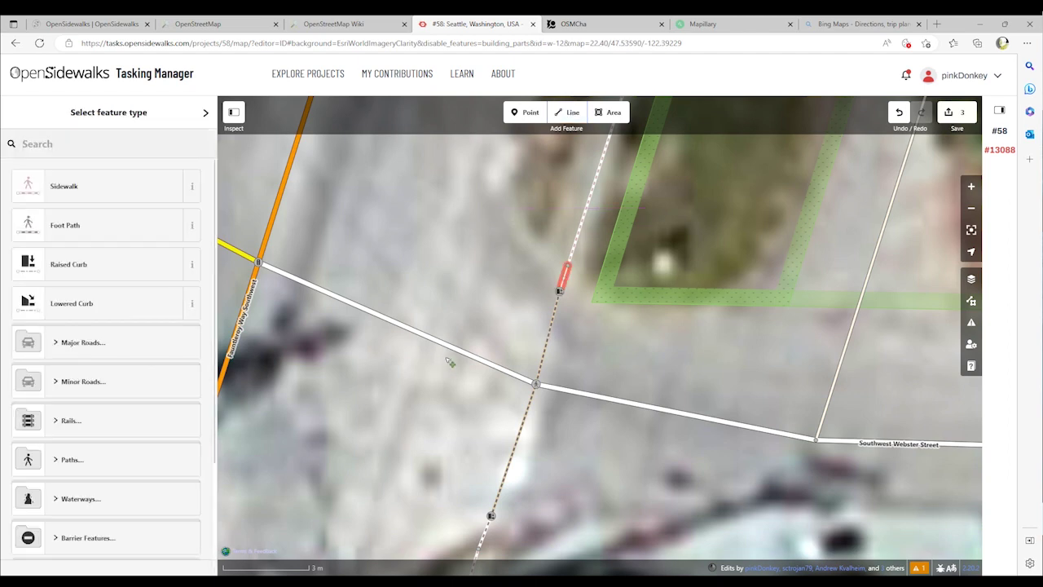
{"action": "key", "text": "Escape"}
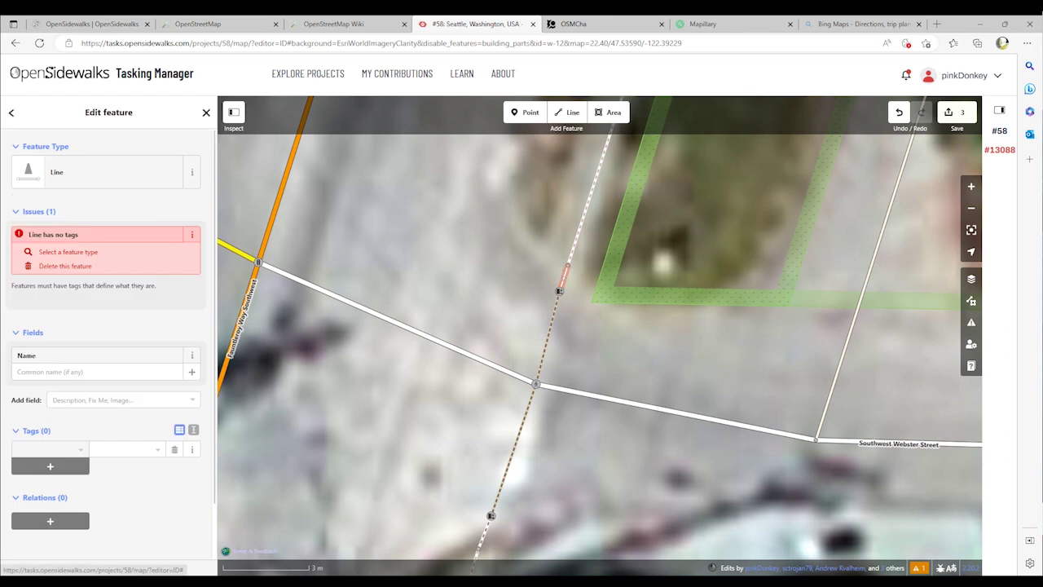
Step: Set the short connecting line's feature type to Foot Path and upload the edits to OpenStreetMap
{"action": "left_click", "coordinate": [12, 113]}
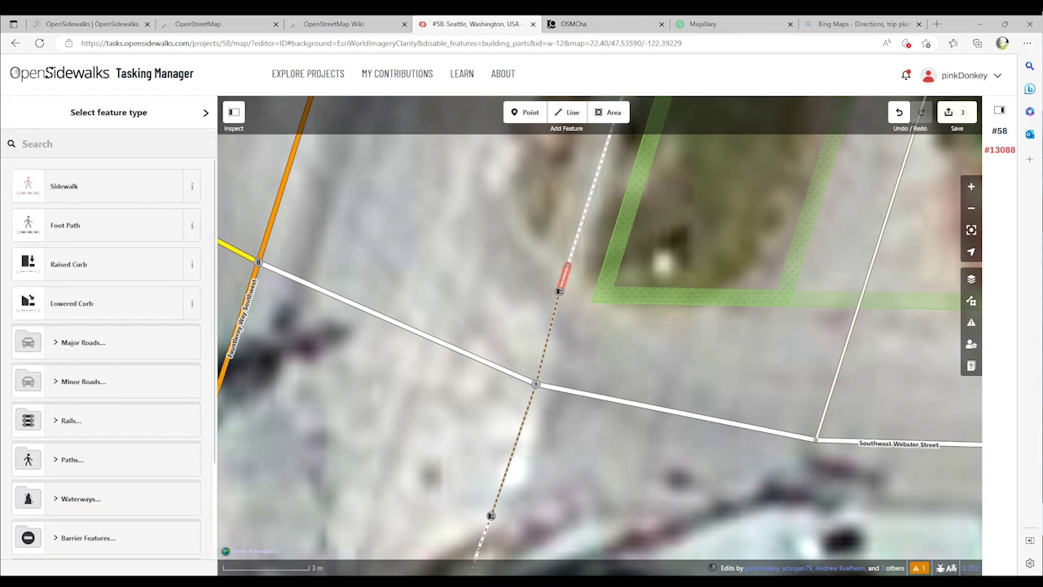
{"action": "type", "text": "foot"}
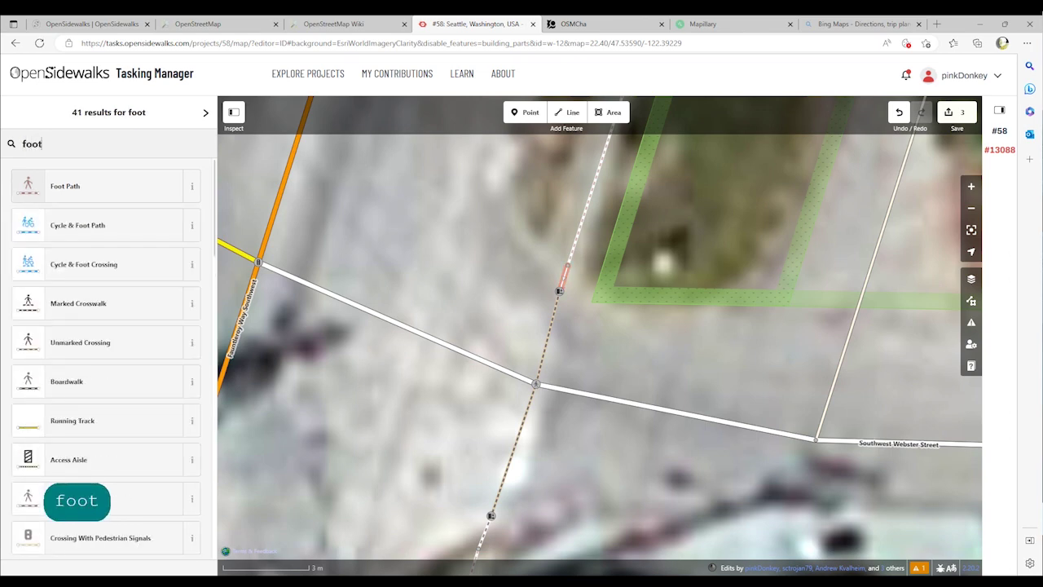
{"action": "left_click", "coordinate": [66, 186]}
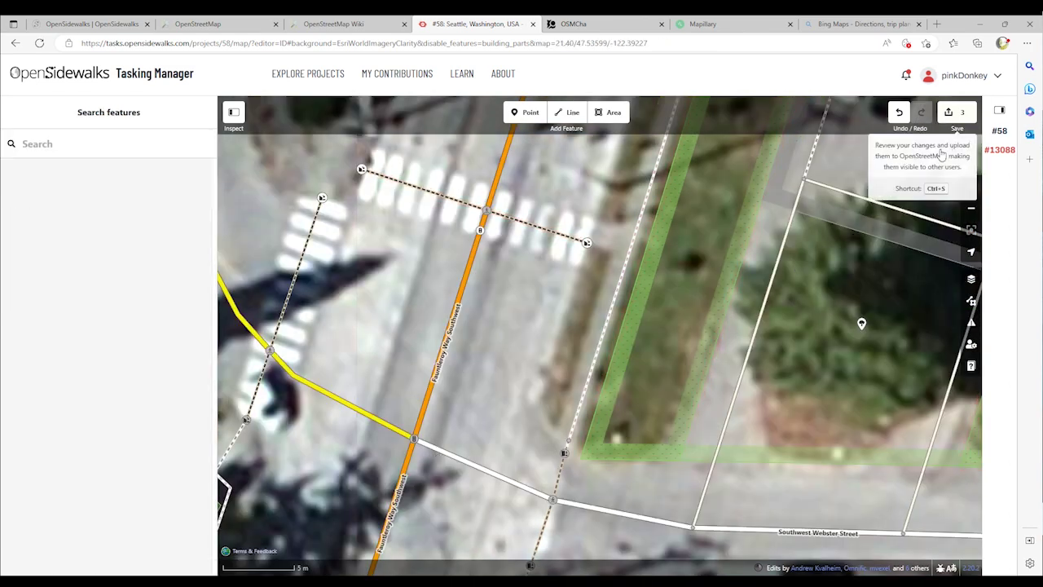
{"action": "left_click", "coordinate": [956, 111]}
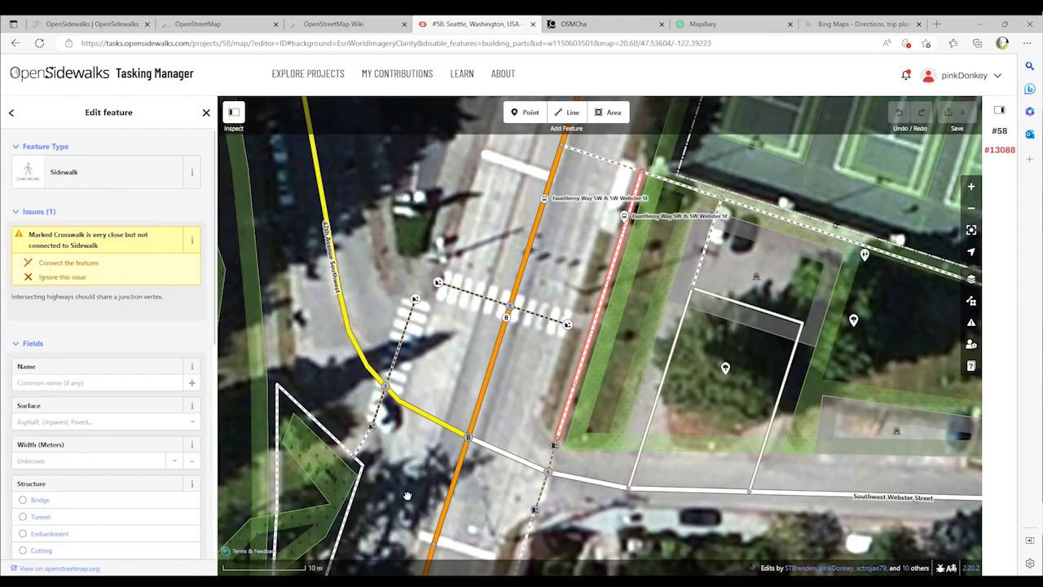
Step: Draw a line from the curb node at the east end of the Fauntleroy Way Southwest marked crosswalk to the new sidewalk
{"action": "left_click", "coordinate": [454, 522]}
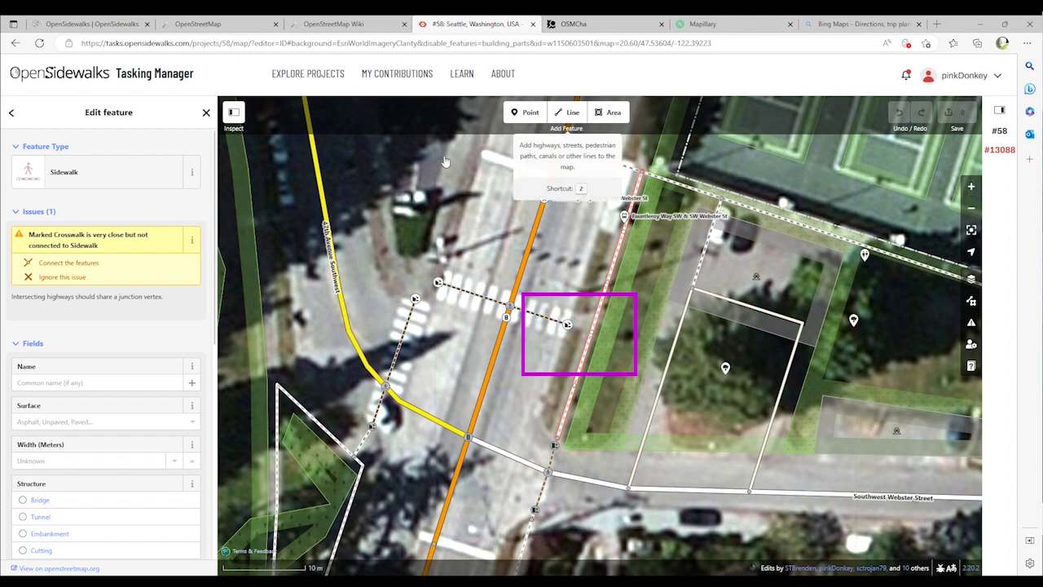
{"action": "key", "text": "2"}
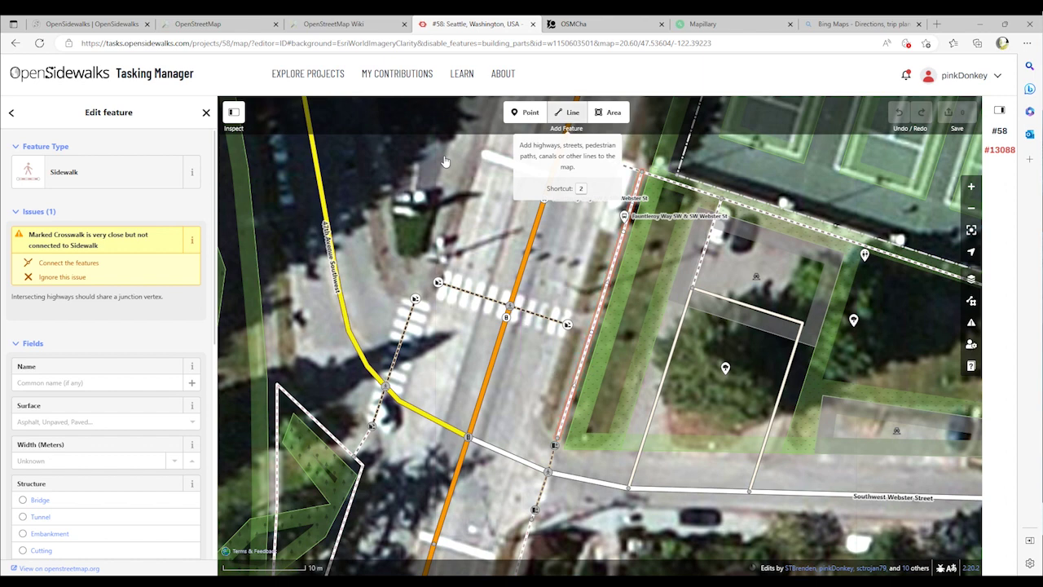
{"action": "left_click", "coordinate": [448, 418]}
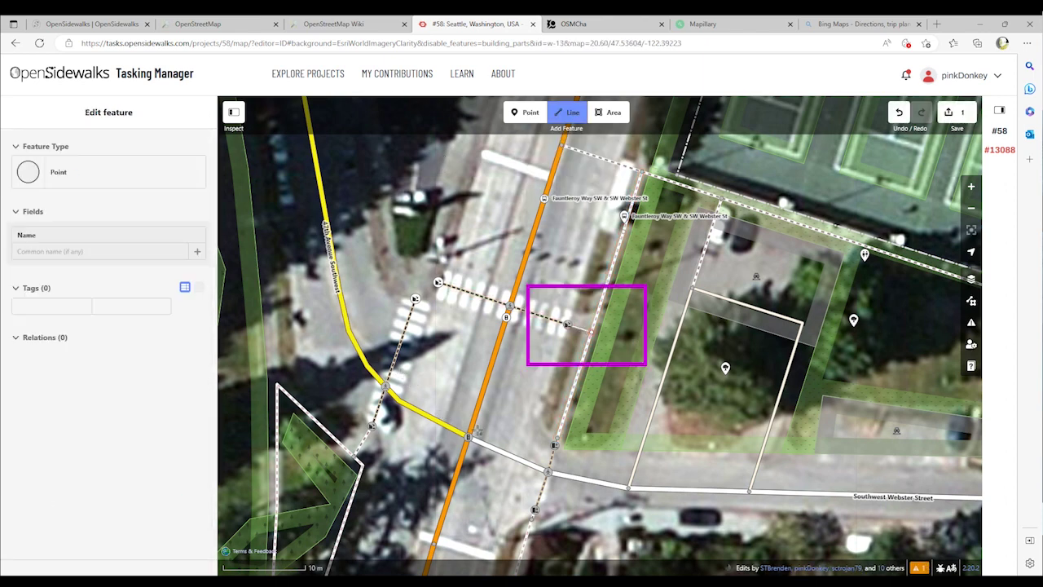
{"action": "key", "text": "Return"}
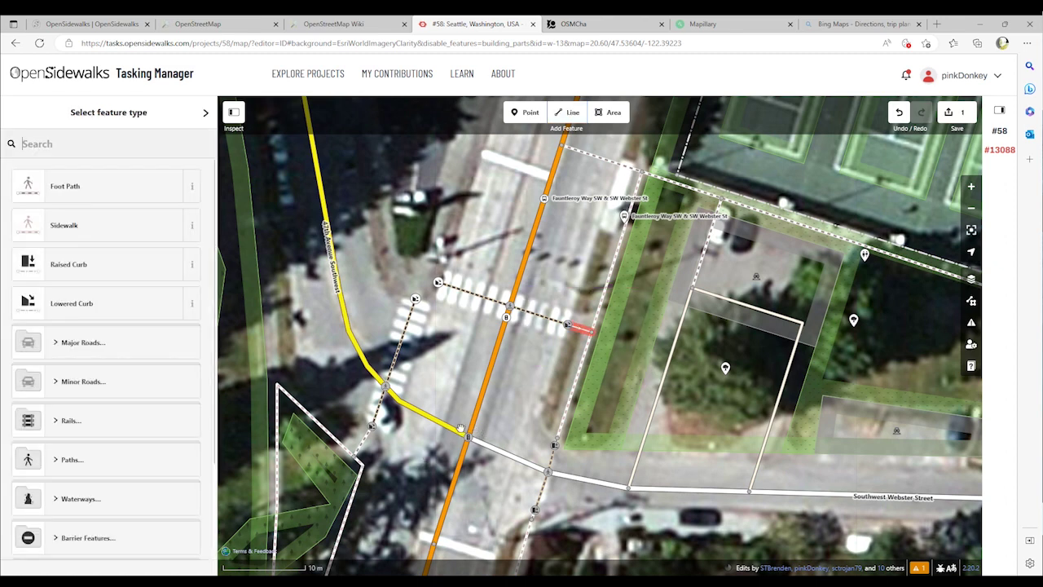
{"action": "left_click", "coordinate": [470, 428]}
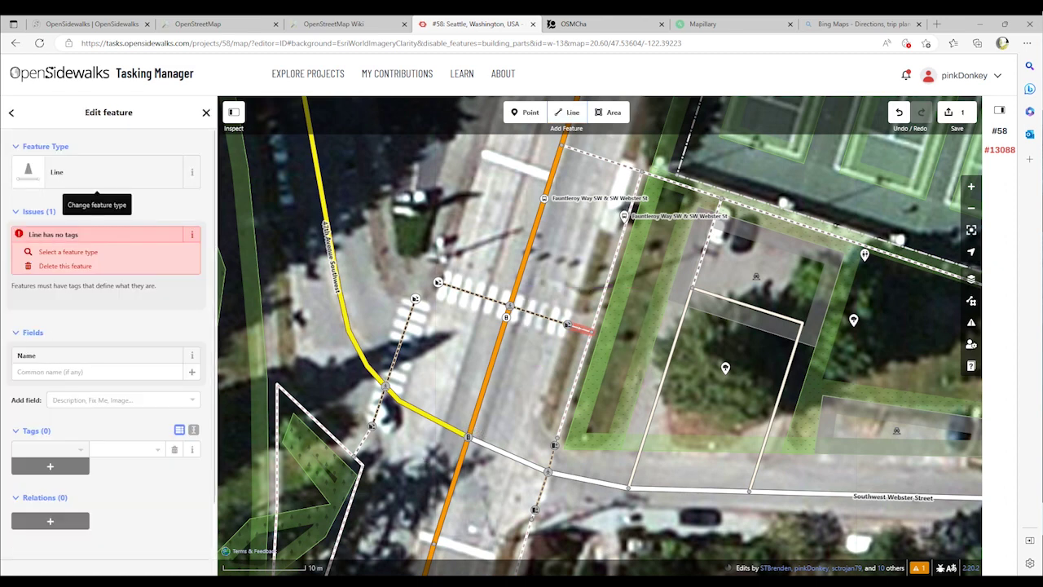
Step: Set the feature type of the line between the crosswalk's east curb and the sidewalk to Foot Path
{"action": "left_click", "coordinate": [57, 172]}
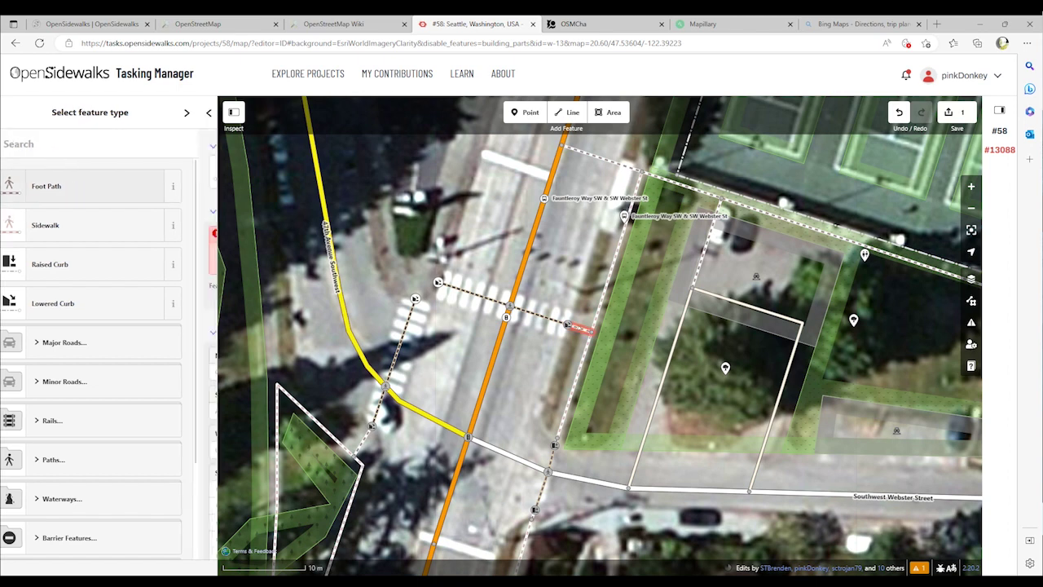
{"action": "left_click", "coordinate": [66, 185]}
{"action": "left_click", "coordinate": [417, 501]}
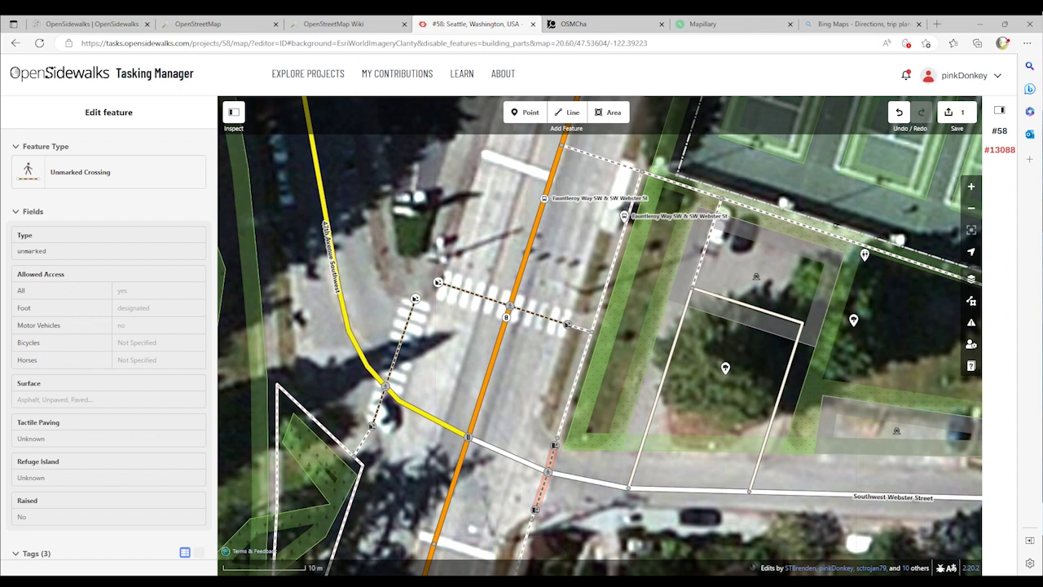
Step: Check the unmarked crossing and the new foot path link, then upload the edit to OpenStreetMap
{"action": "left_click", "coordinate": [555, 445]}
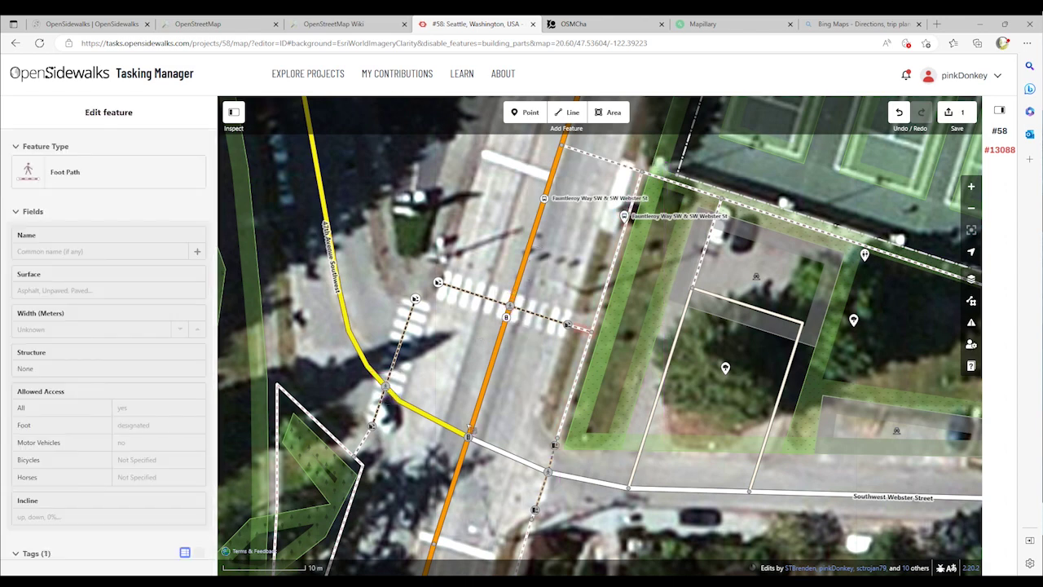
{"action": "left_click", "coordinate": [398, 509]}
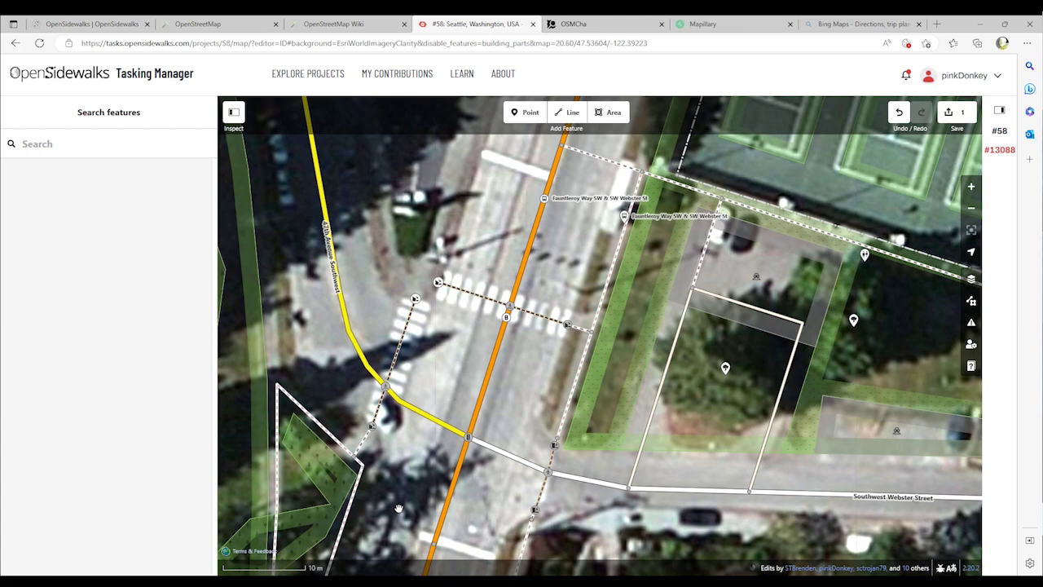
{"action": "left_click", "coordinate": [957, 112]}
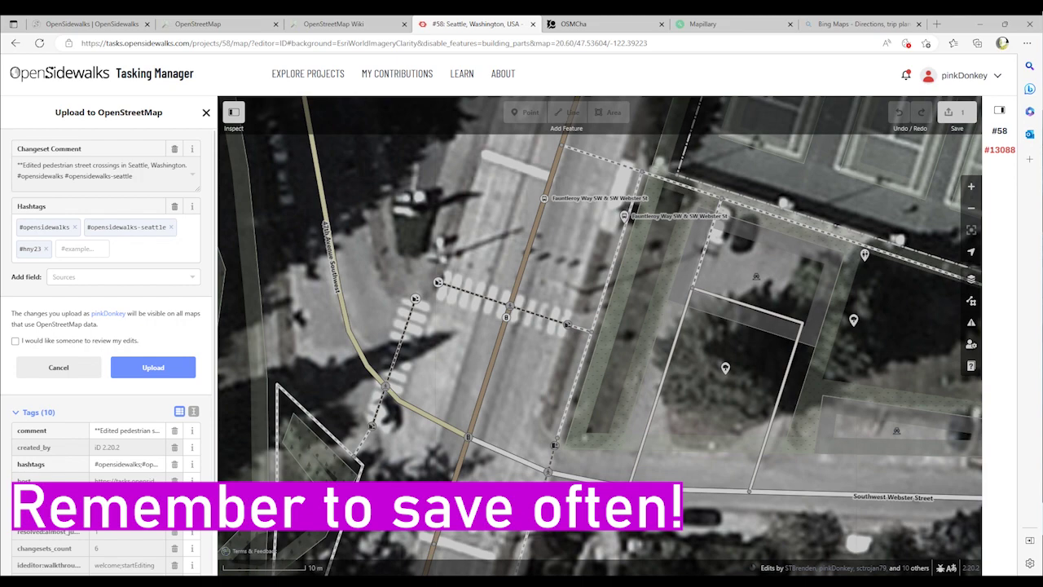
{"action": "left_click", "coordinate": [153, 367]}
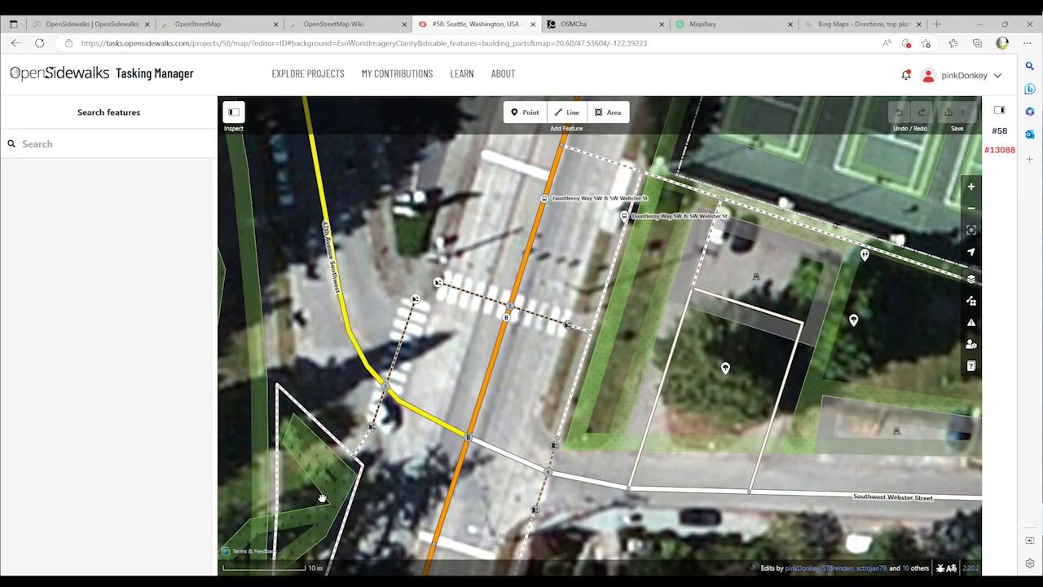